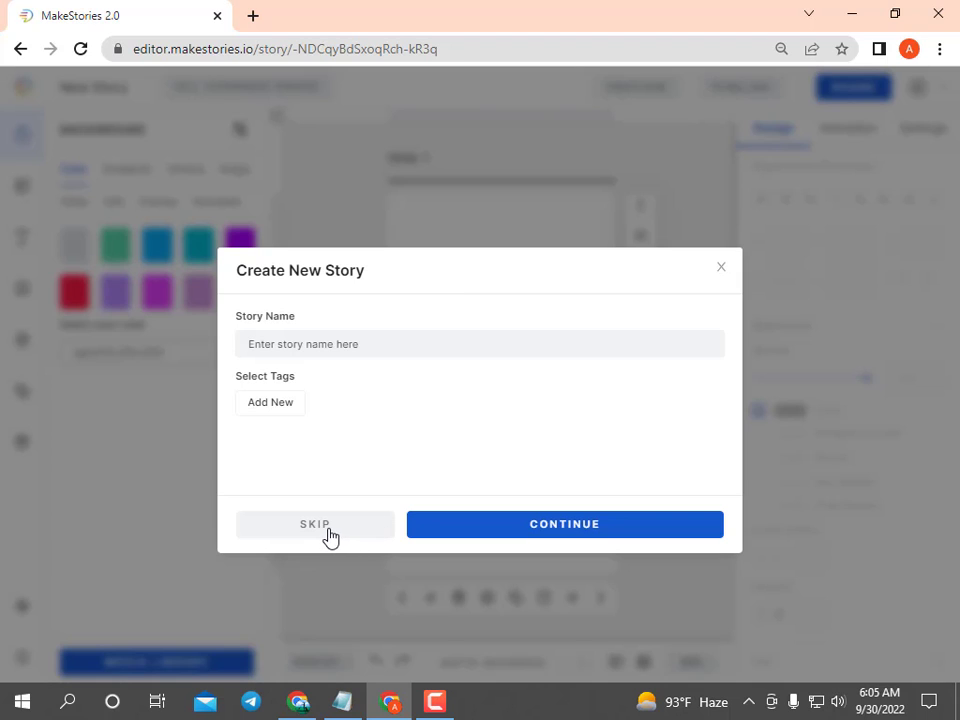
- Skip naming the new story and open the media library
{"action": "left_click", "coordinate": [325, 528]}
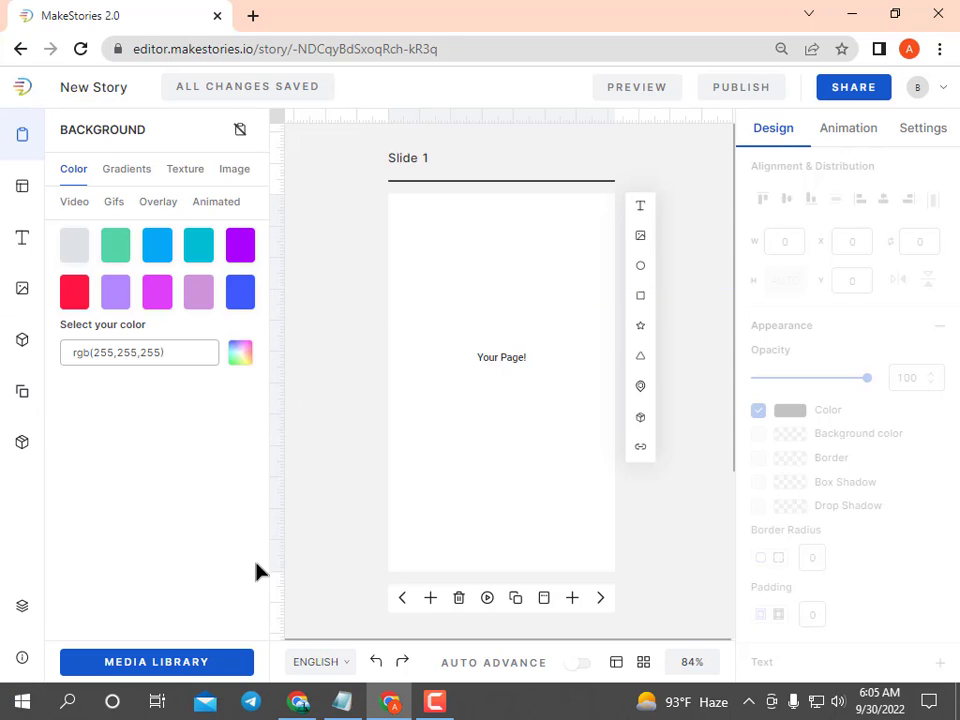
{"action": "left_click", "coordinate": [189, 663]}
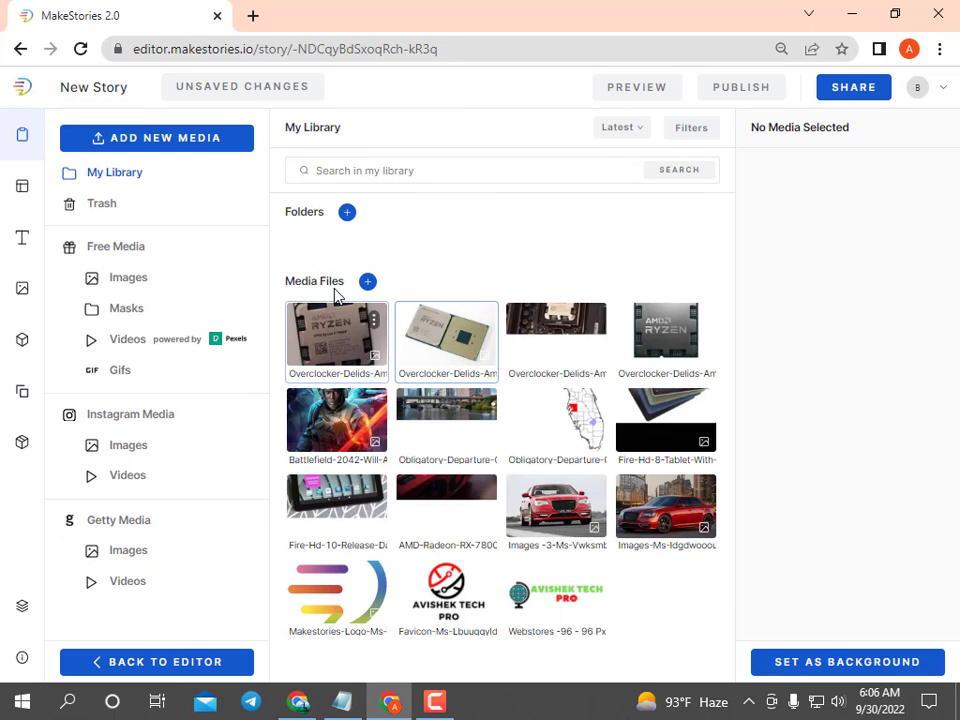
{"action": "left_click", "coordinate": [200, 150]}
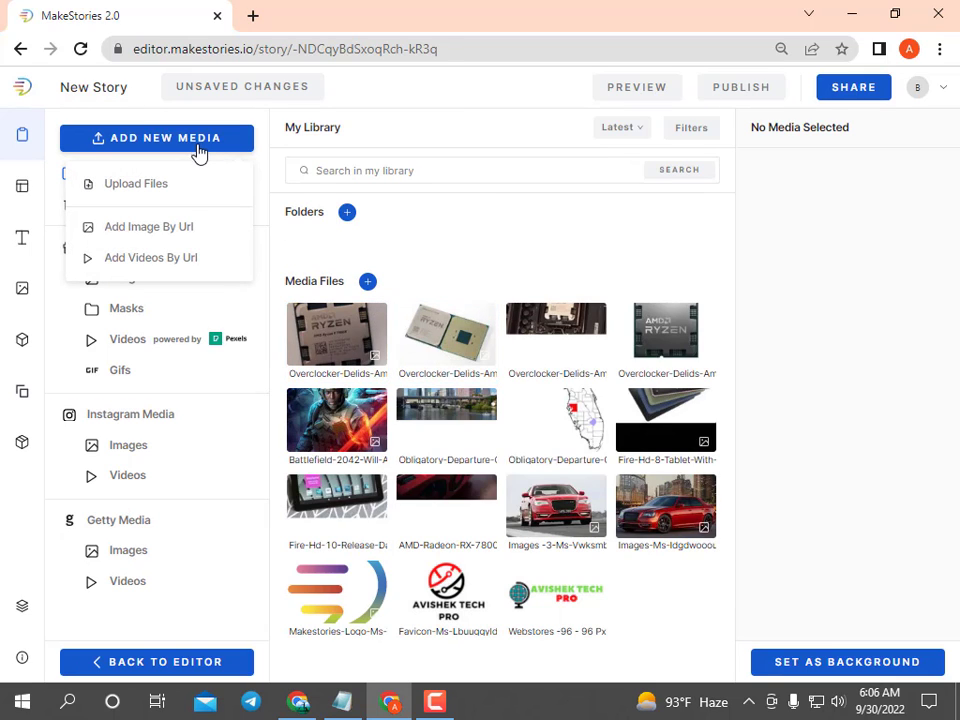
{"action": "left_click", "coordinate": [128, 187]}
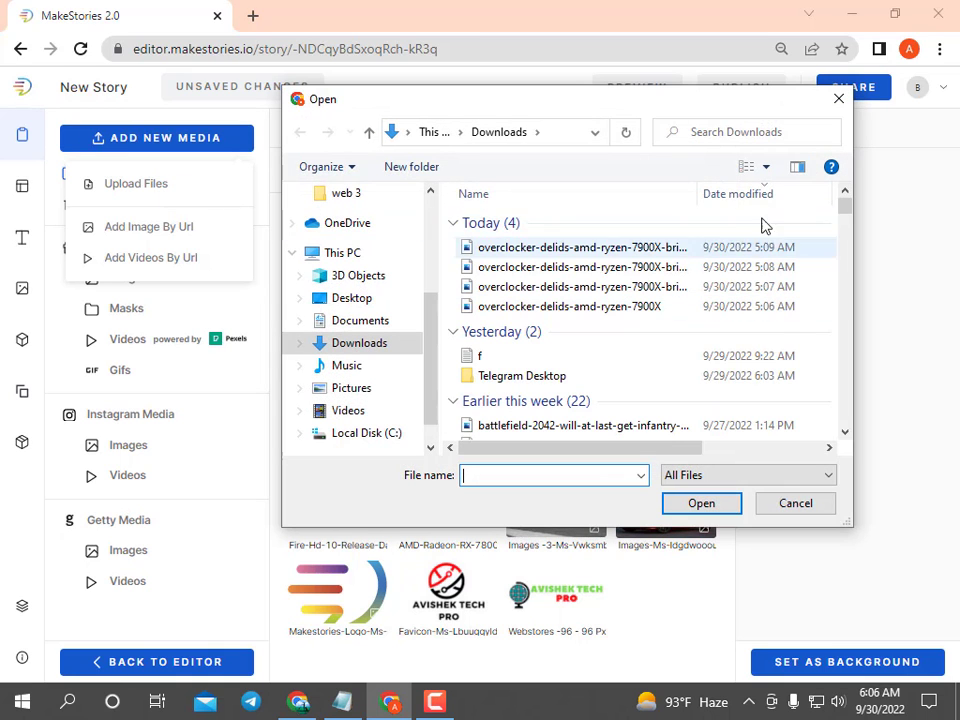
{"action": "left_click", "coordinate": [836, 100]}
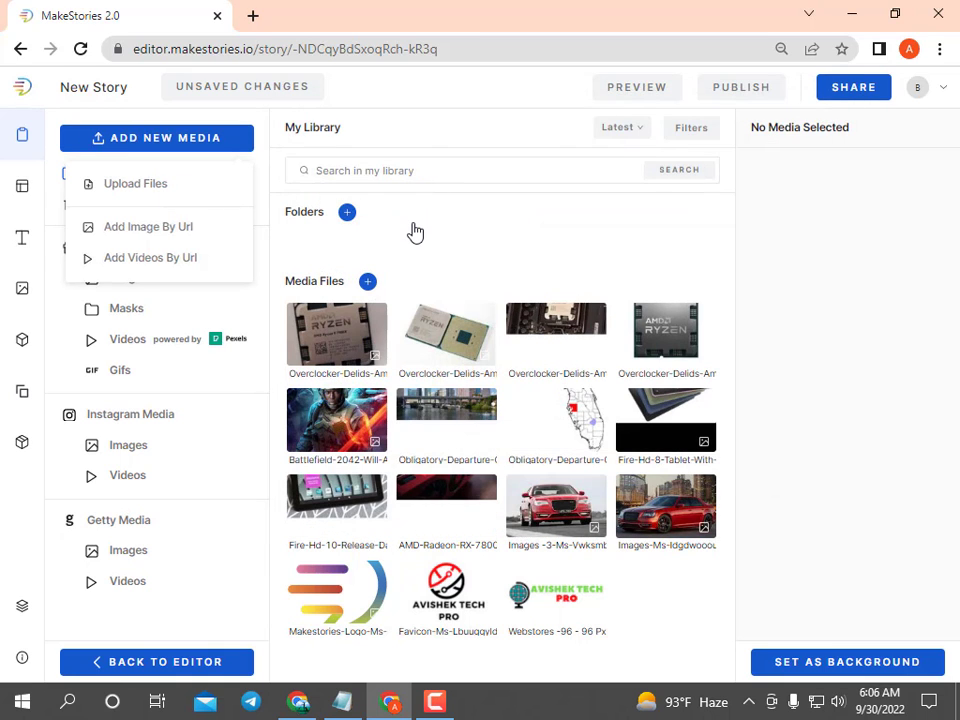
{"action": "left_click", "coordinate": [416, 228]}
{"action": "left_click", "coordinate": [378, 414]}
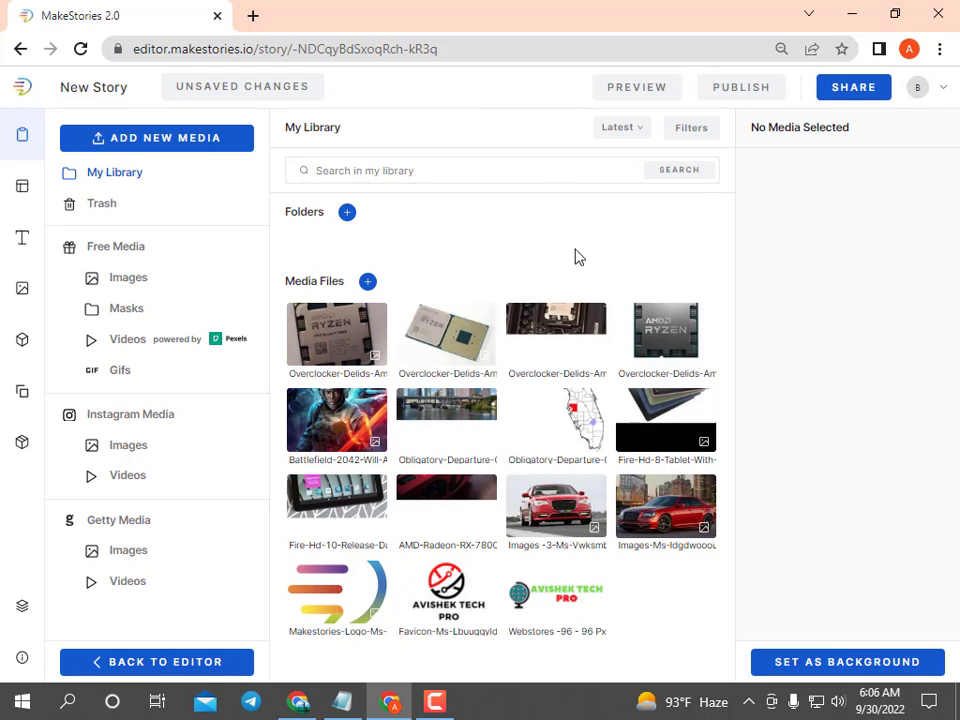
- Set the library photo of the AMD Ryzen chip seated in its motherboard socket as the background of slide 1
{"action": "left_click", "coordinate": [577, 350]}
{"action": "left_click", "coordinate": [834, 658]}
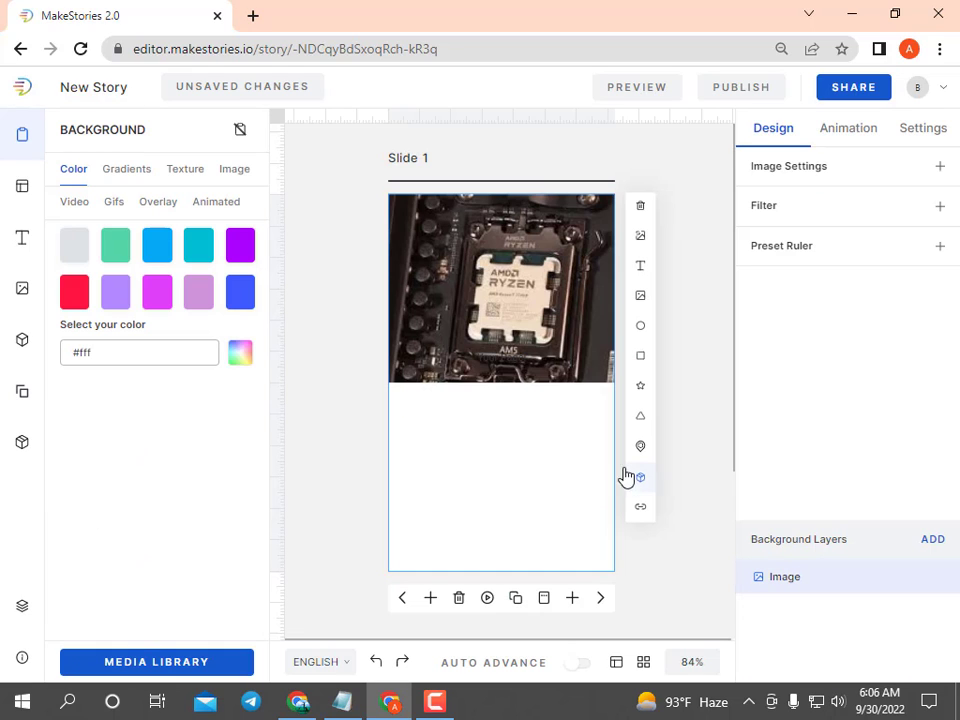
{"action": "left_click", "coordinate": [365, 300]}
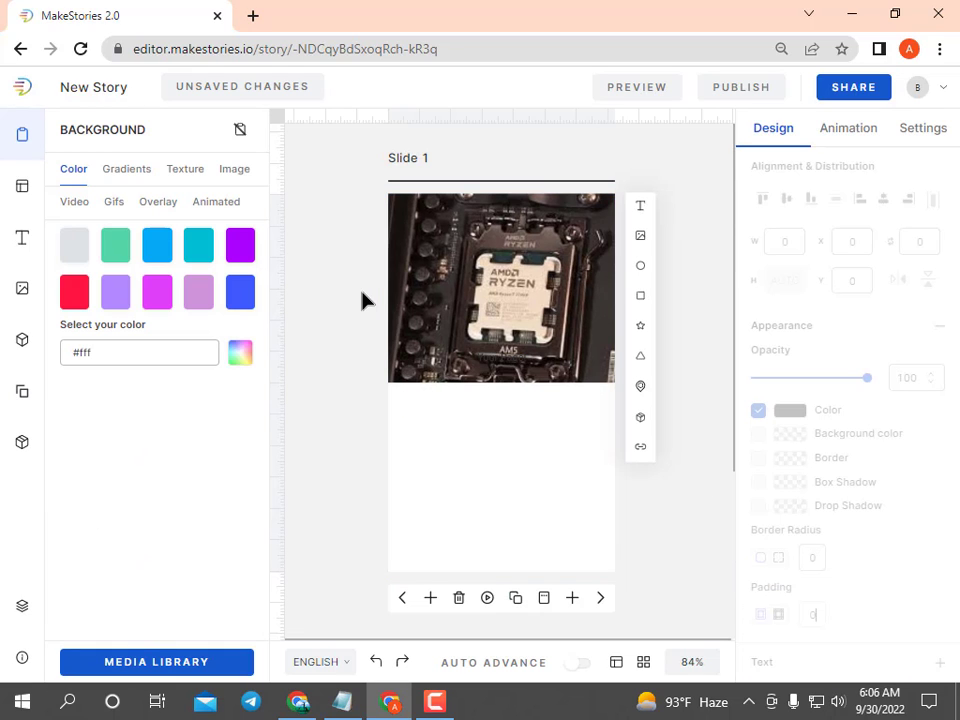
{"action": "left_click", "coordinate": [466, 292]}
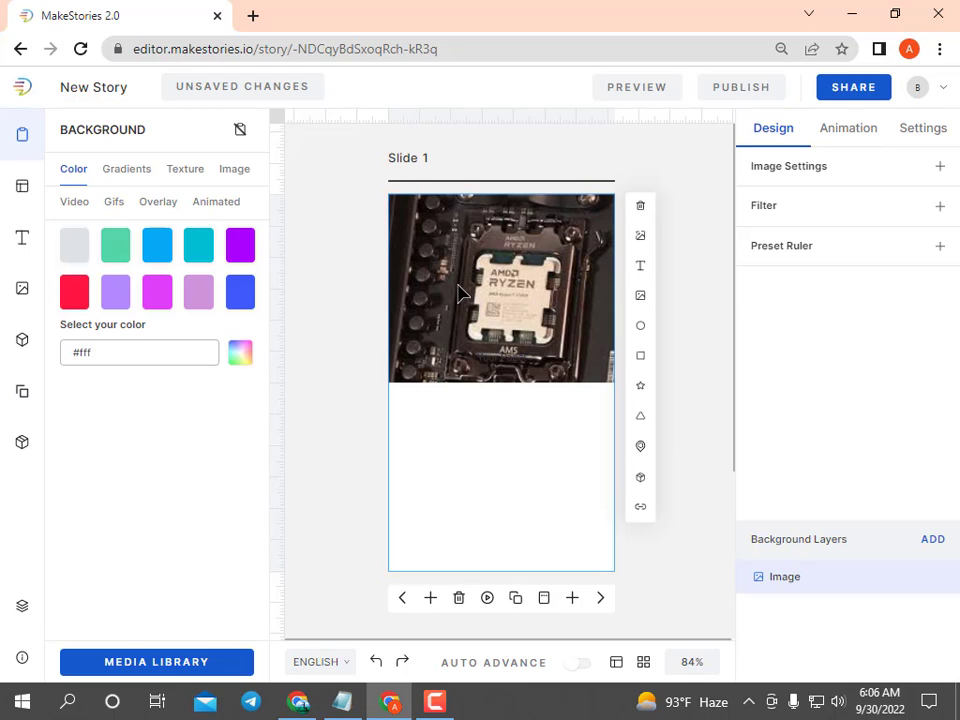
{"action": "left_click", "coordinate": [357, 284]}
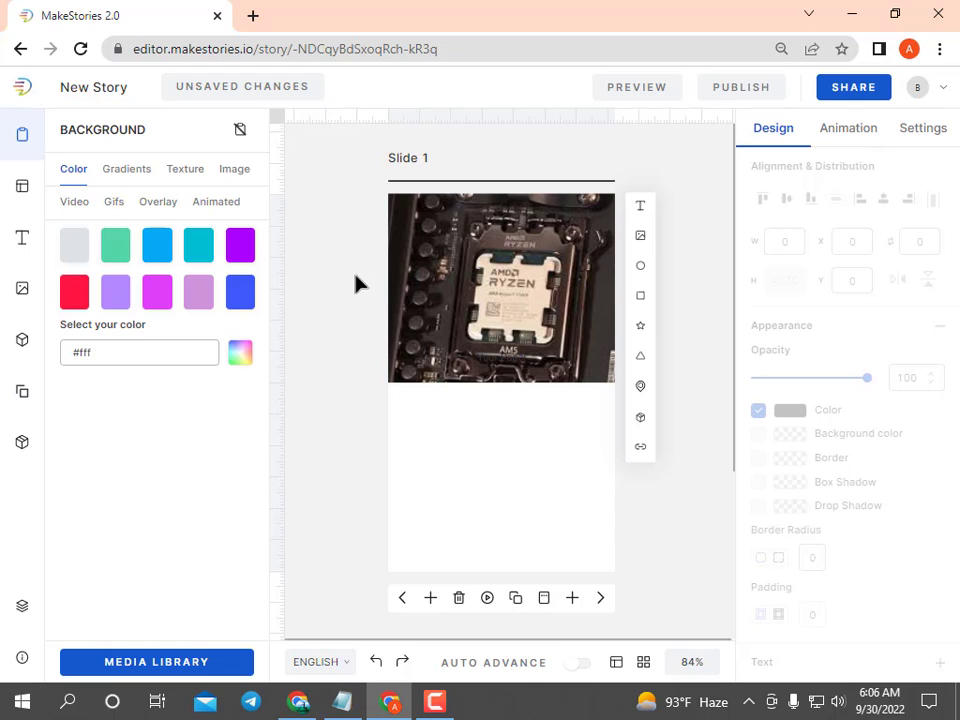
- Add a Heading 1 text to slide 1 and place it in the white area below the photo, at about X 55, Y 432
{"action": "left_click", "coordinate": [16, 240]}
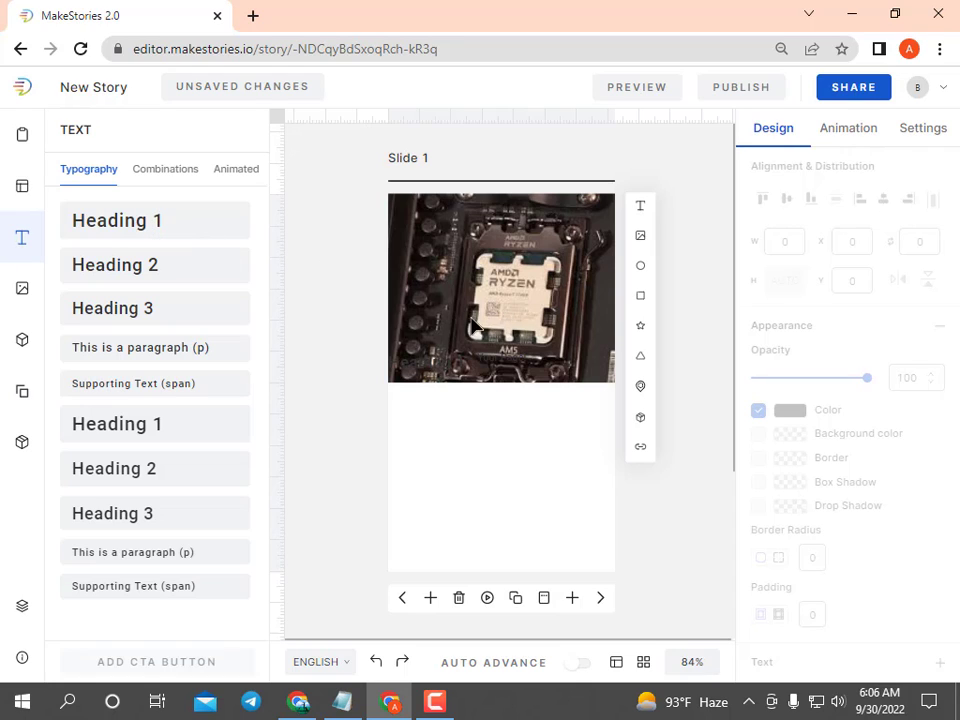
{"action": "left_click", "coordinate": [440, 340]}
{"action": "left_click_drag", "start_coordinate": [443, 369], "coordinate": [481, 490]}
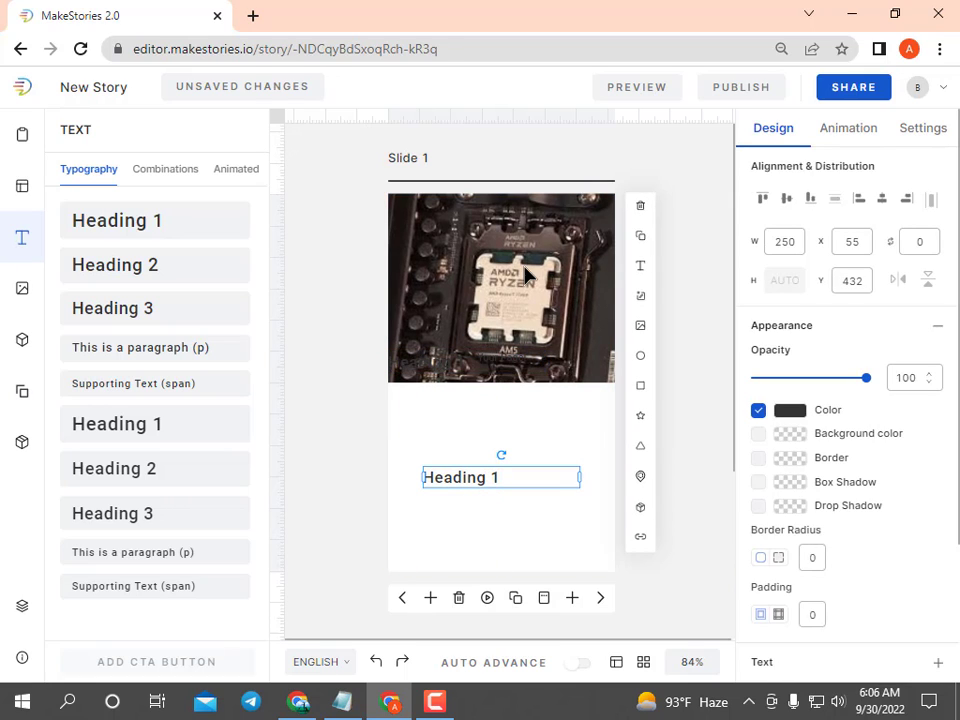
- Delete the default "Your Page!" text that overlaps the lower part of the background photo
{"action": "left_click", "coordinate": [452, 366]}
{"action": "left_click", "coordinate": [452, 366]}
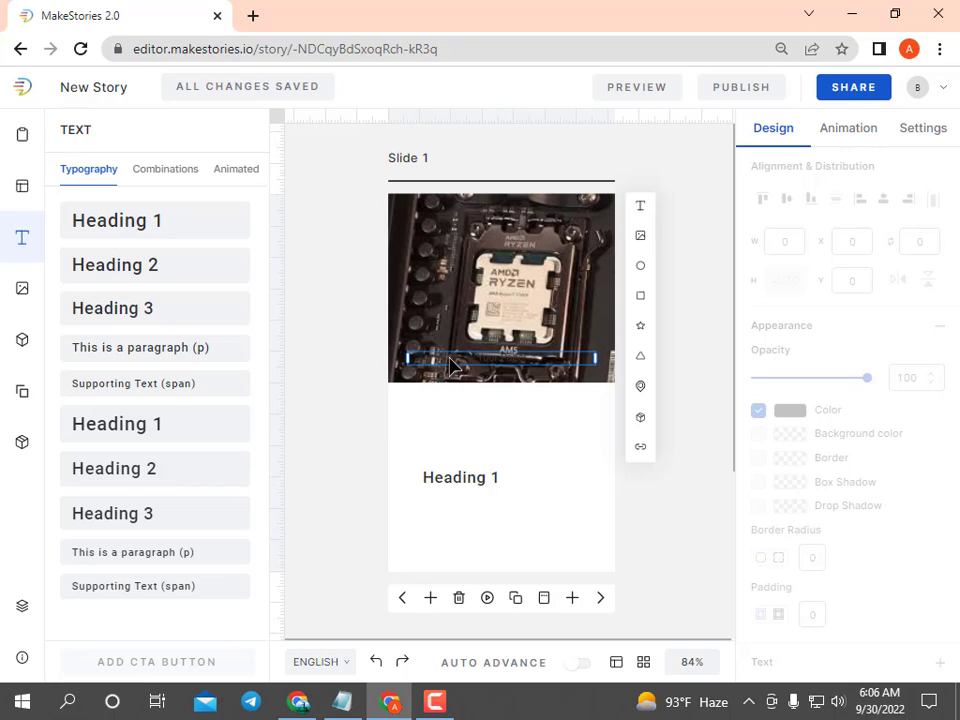
{"action": "left_click", "coordinate": [316, 325]}
{"action": "left_click_drag", "start_coordinate": [507, 362], "coordinate": [518, 452]}
{"action": "key", "text": "Delete"}
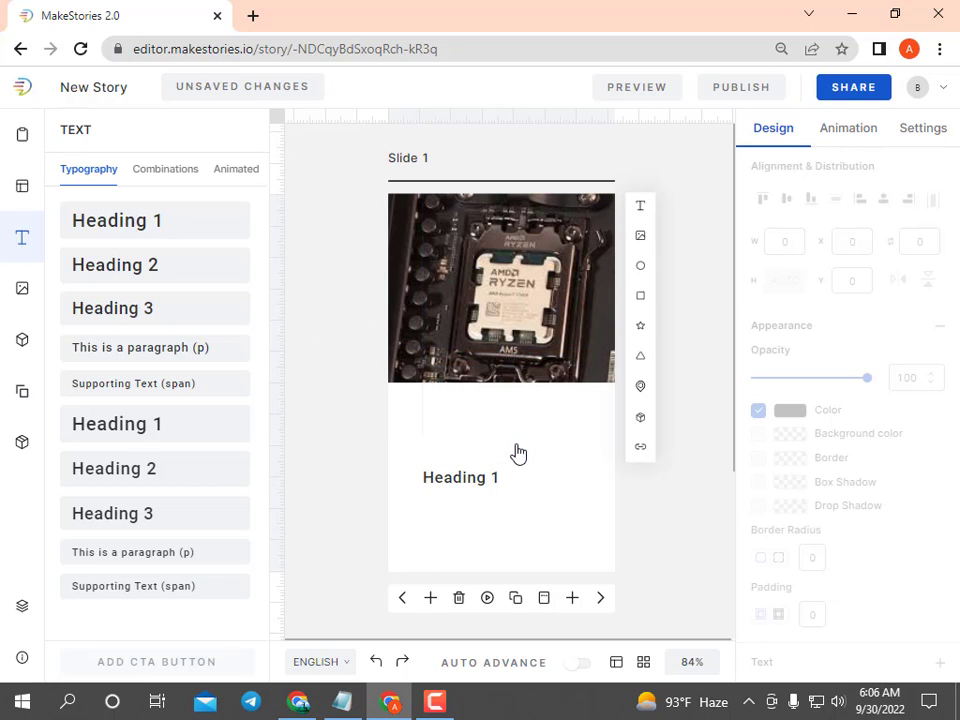
{"action": "left_click", "coordinate": [418, 366]}
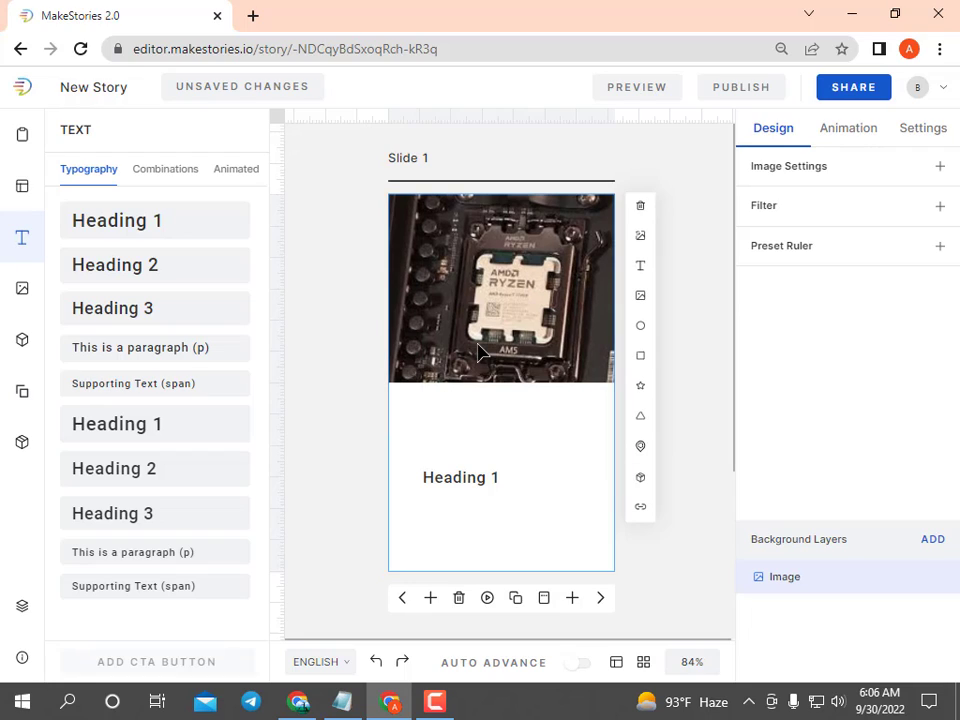
{"action": "left_click", "coordinate": [315, 381]}
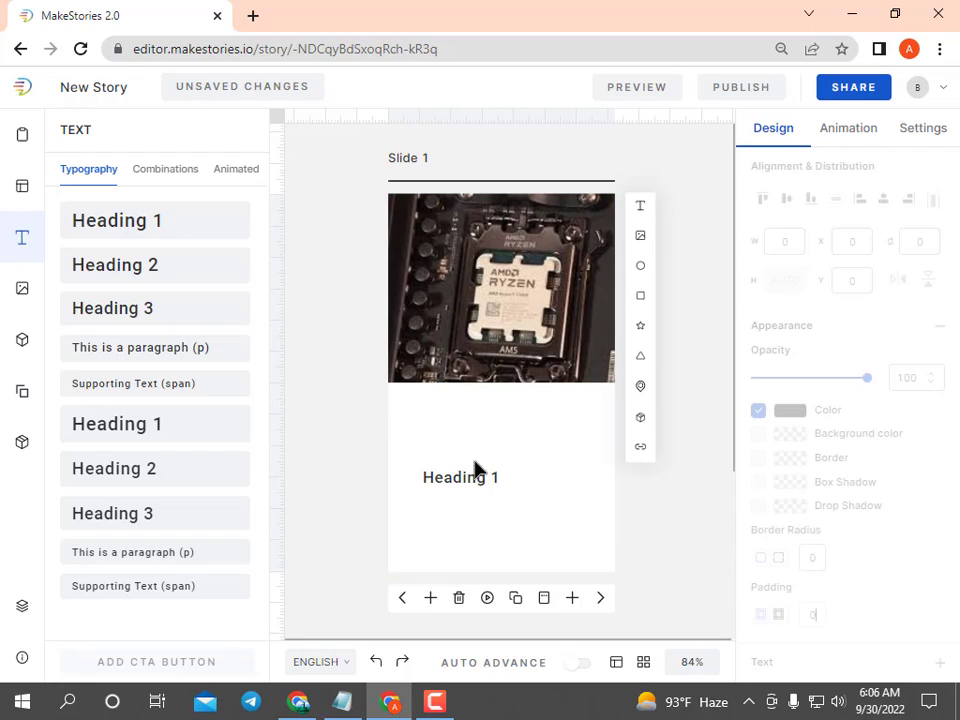
- Copy the title line "Overclocker Delids AMD Ryzen 7900X, Brings down Temps by 20C" from the Notepad document and return to the story editor
{"action": "left_click", "coordinate": [341, 701]}
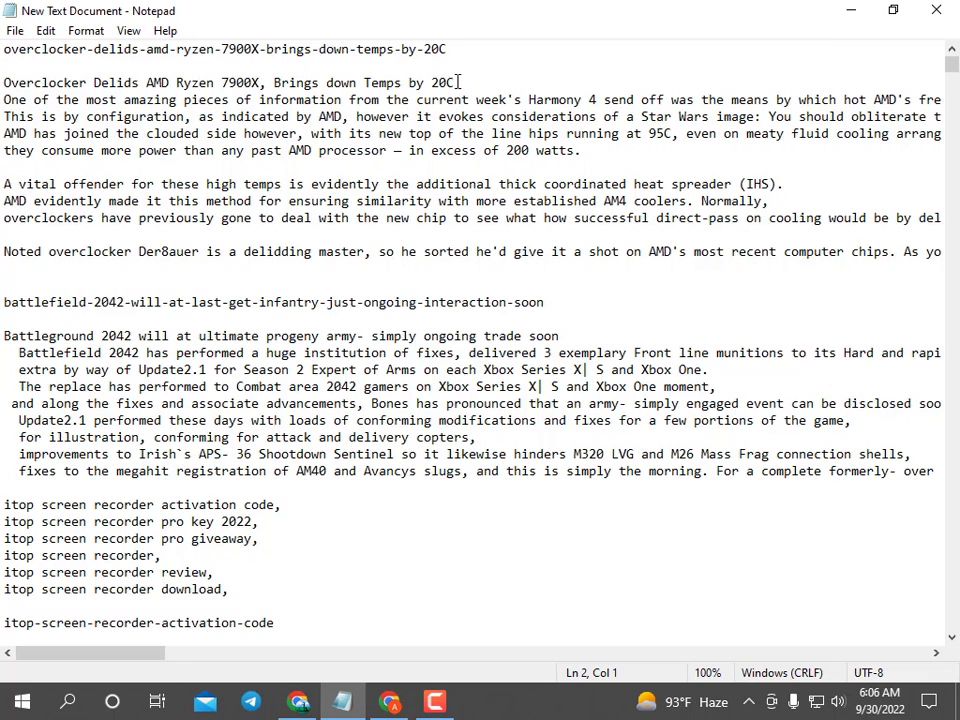
{"action": "left_click_drag", "start_coordinate": [459, 83], "coordinate": [3, 83]}
{"action": "key", "text": "ctrl+c"}
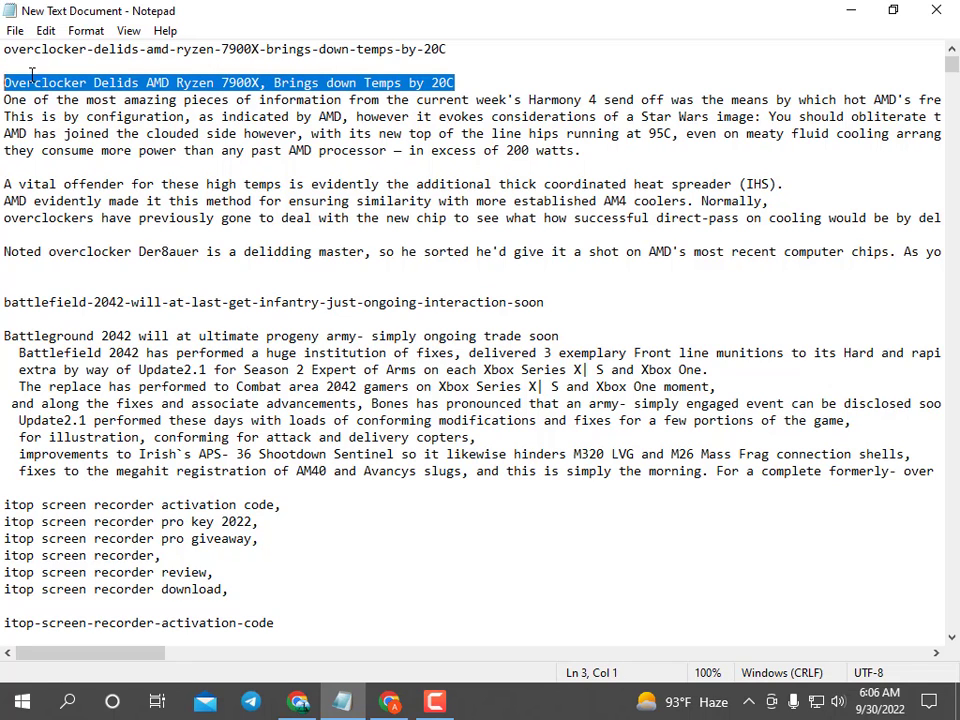
{"action": "left_click", "coordinate": [850, 10]}
- Replace the Heading 1 placeholder text with the copied title "Overclocker Delids AMD Ryzen 7900X, Brings down Temps by 20C"
{"action": "left_click", "coordinate": [469, 481]}
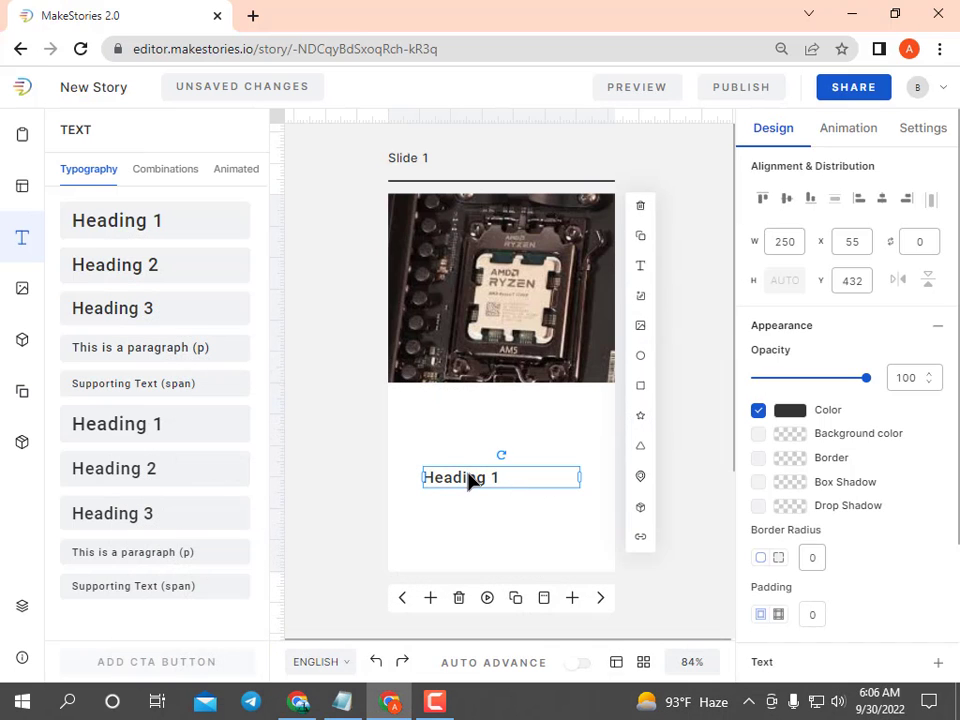
{"action": "double_click", "coordinate": [469, 481]}
{"action": "double_click", "coordinate": [494, 480]}
{"action": "left_click_drag", "start_coordinate": [499, 484], "coordinate": [405, 492]}
{"action": "key", "text": "ctrl+v"}
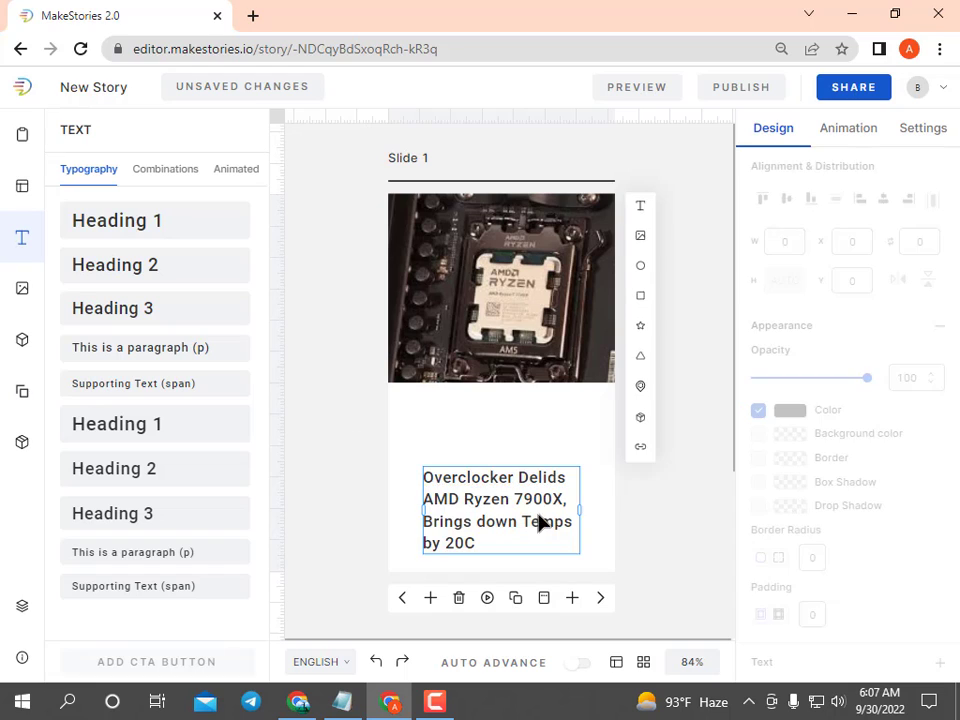
- Widen the title text box to about 331 and reposition it in the white area beneath the photo
{"action": "left_click_drag", "start_coordinate": [542, 519], "coordinate": [600, 488]}
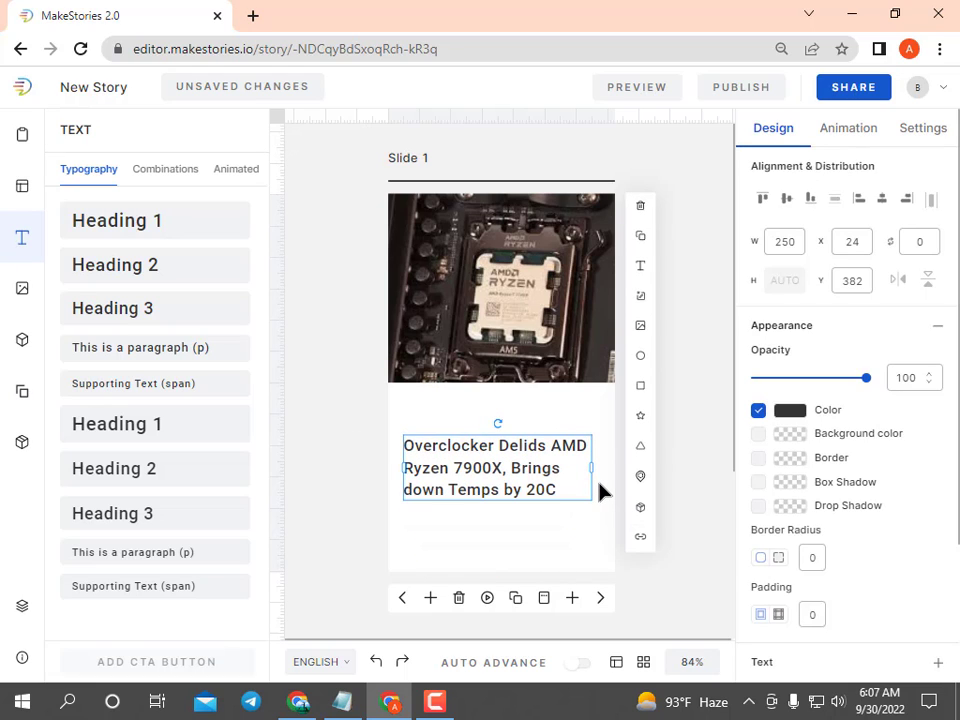
{"action": "left_click", "coordinate": [337, 455]}
{"action": "mouse_move", "coordinate": [495, 471]}
{"action": "left_mouse_down"}
{"action": "mouse_move", "coordinate": [510, 486]}
{"action": "mouse_move", "coordinate": [507, 477]}
{"action": "left_mouse_up"}
{"action": "left_click_drag", "start_coordinate": [417, 482], "coordinate": [397, 504]}
{"action": "left_click", "coordinate": [328, 437]}
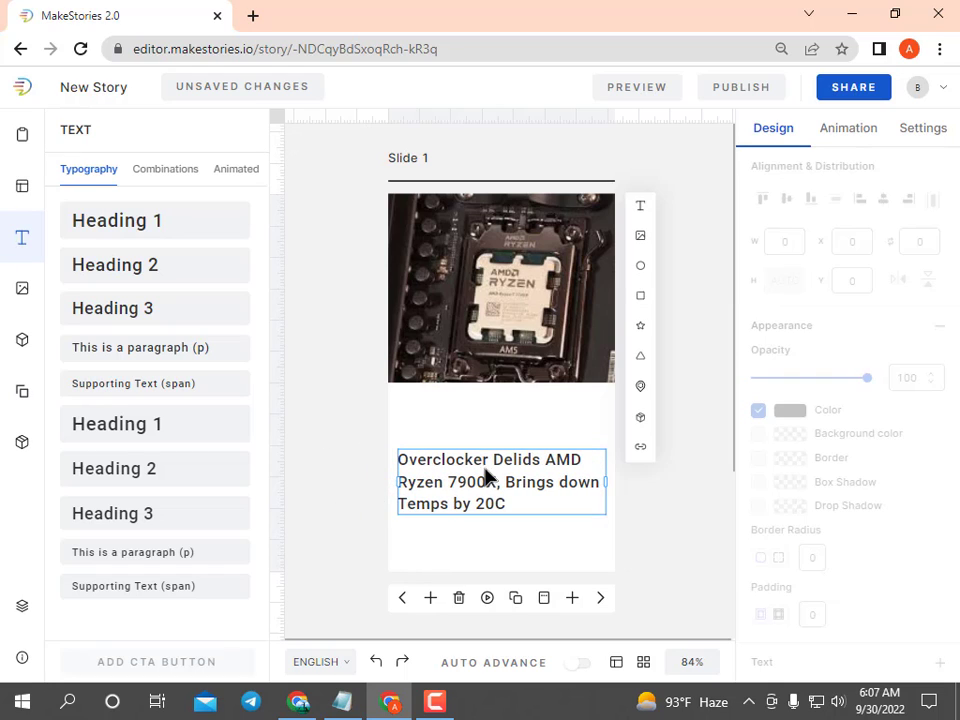
{"action": "mouse_move", "coordinate": [487, 474]}
{"action": "left_mouse_down"}
{"action": "mouse_move", "coordinate": [500, 474]}
{"action": "mouse_move", "coordinate": [495, 463]}
{"action": "mouse_move", "coordinate": [499, 470]}
{"action": "left_mouse_up"}
- Make the title text bold and set its stroke size to 0.9
{"action": "scroll", "coordinate": [834, 435], "scroll_direction": "down", "scroll_amount": 3}
{"action": "left_click", "coordinate": [762, 484]}
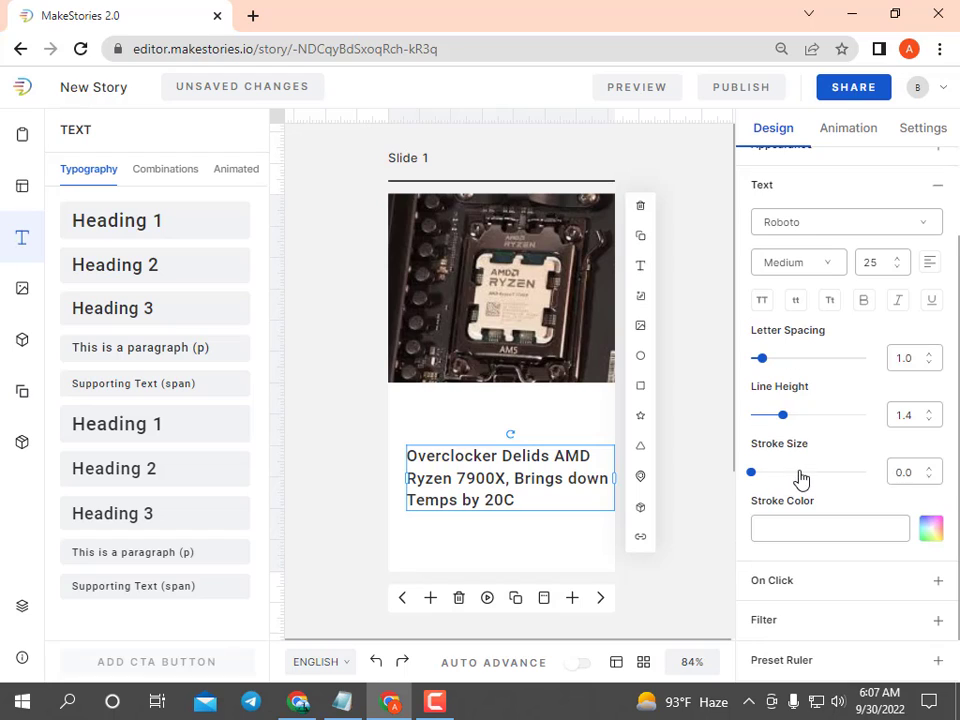
{"action": "left_click", "coordinate": [863, 301]}
{"action": "left_click", "coordinate": [863, 301]}
{"action": "left_click", "coordinate": [864, 302]}
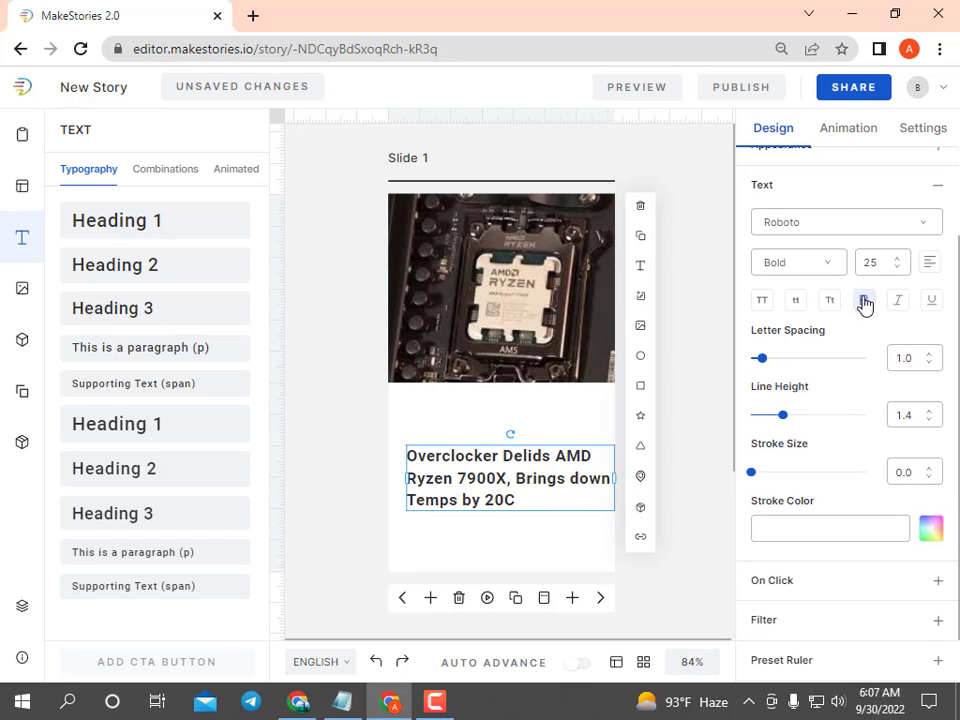
{"action": "left_click", "coordinate": [762, 474]}
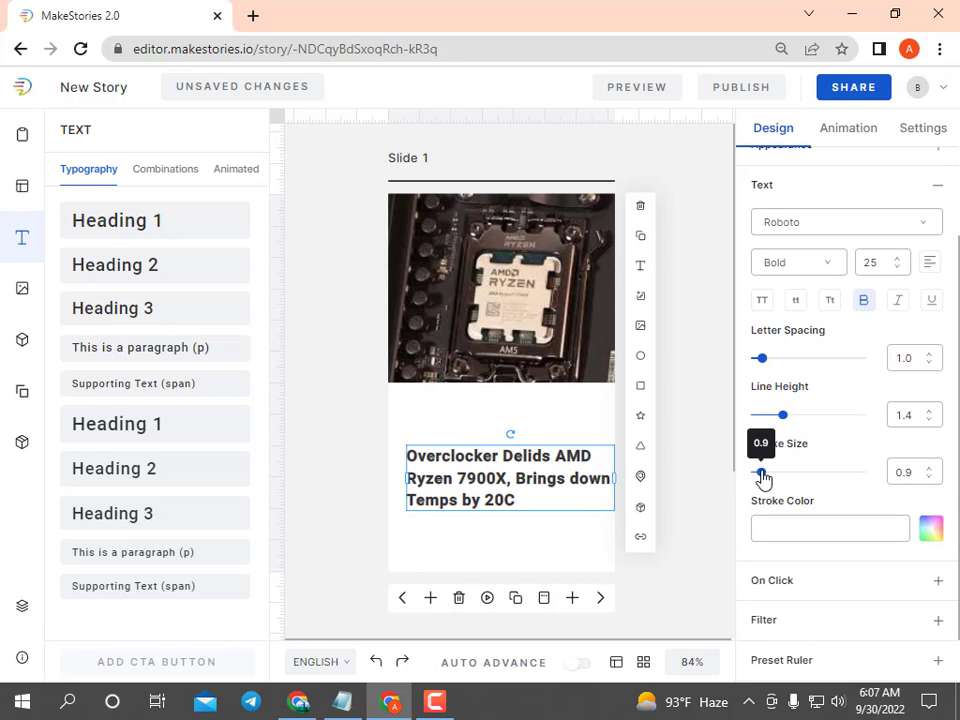
{"action": "left_click", "coordinate": [329, 493]}
- Move the title to about X 14, Y 400 and increase its stroke size to 1.1
{"action": "left_click_drag", "start_coordinate": [459, 477], "coordinate": [450, 478]}
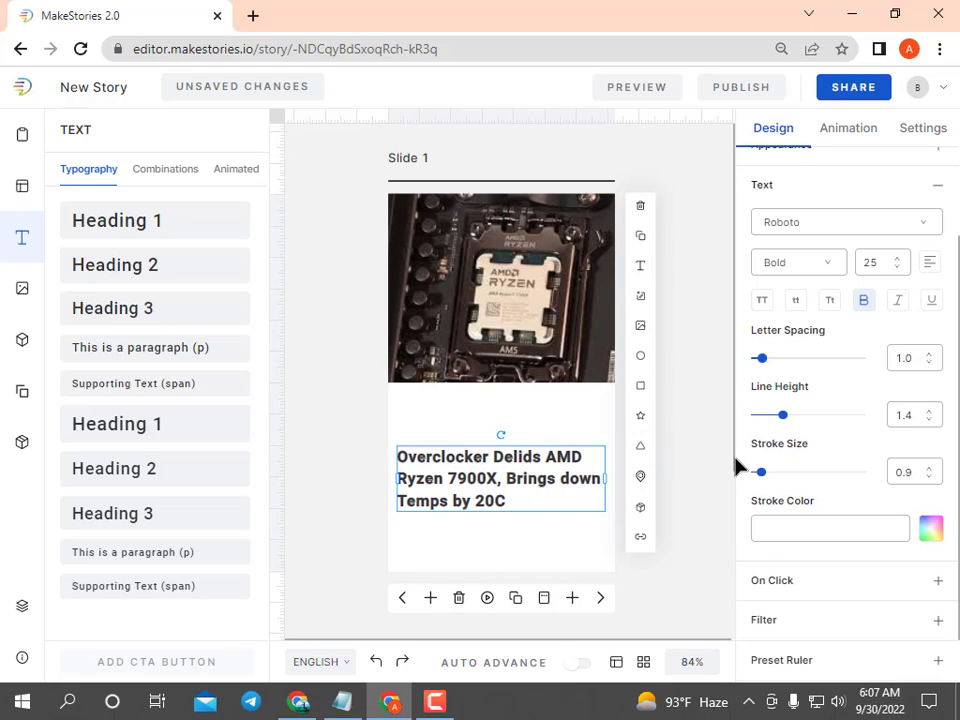
{"action": "left_click_drag", "start_coordinate": [764, 474], "coordinate": [764, 474]}
{"action": "left_click", "coordinate": [349, 377]}
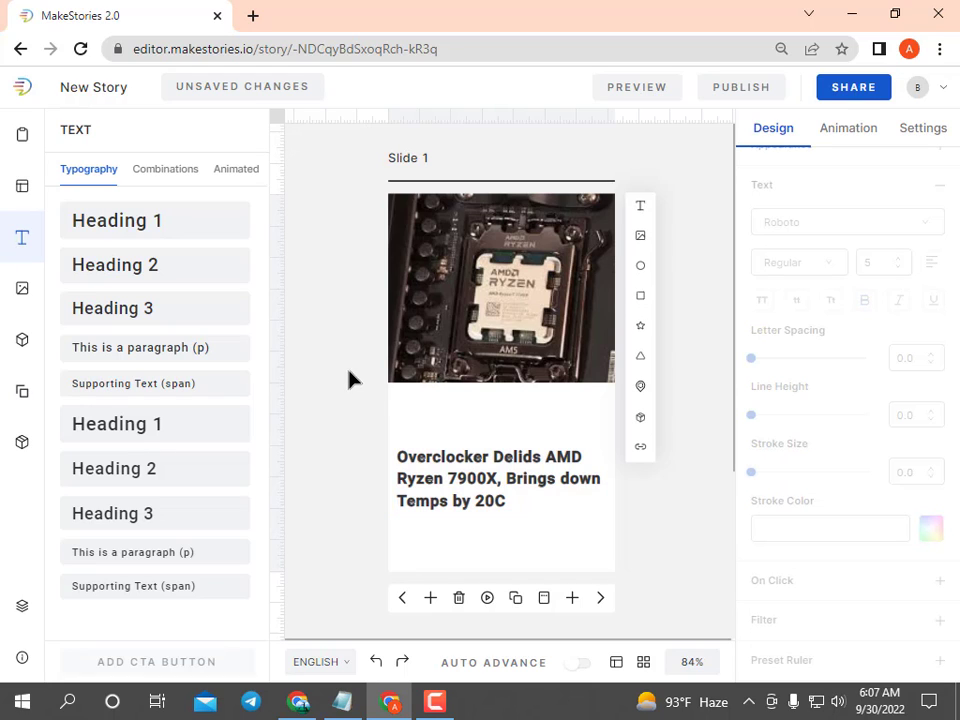
- Give the slide 1 title a green box background, RGBA(33,223,141,1), and move it up to Y 389
{"action": "left_click", "coordinate": [519, 478]}
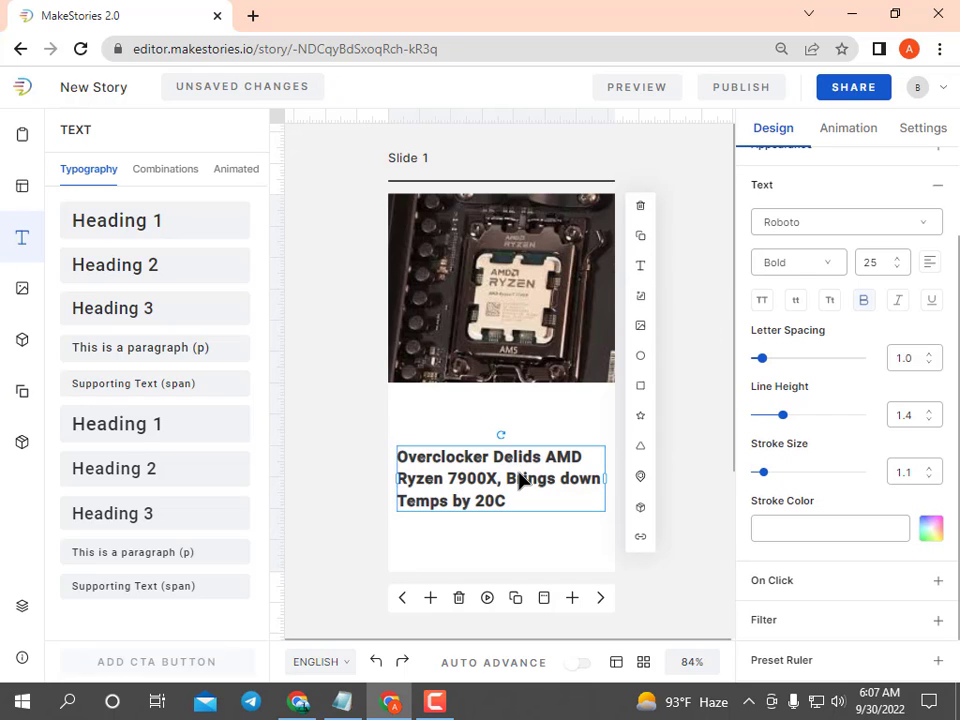
{"action": "scroll", "coordinate": [795, 195], "scroll_direction": "down", "scroll_amount": 1}
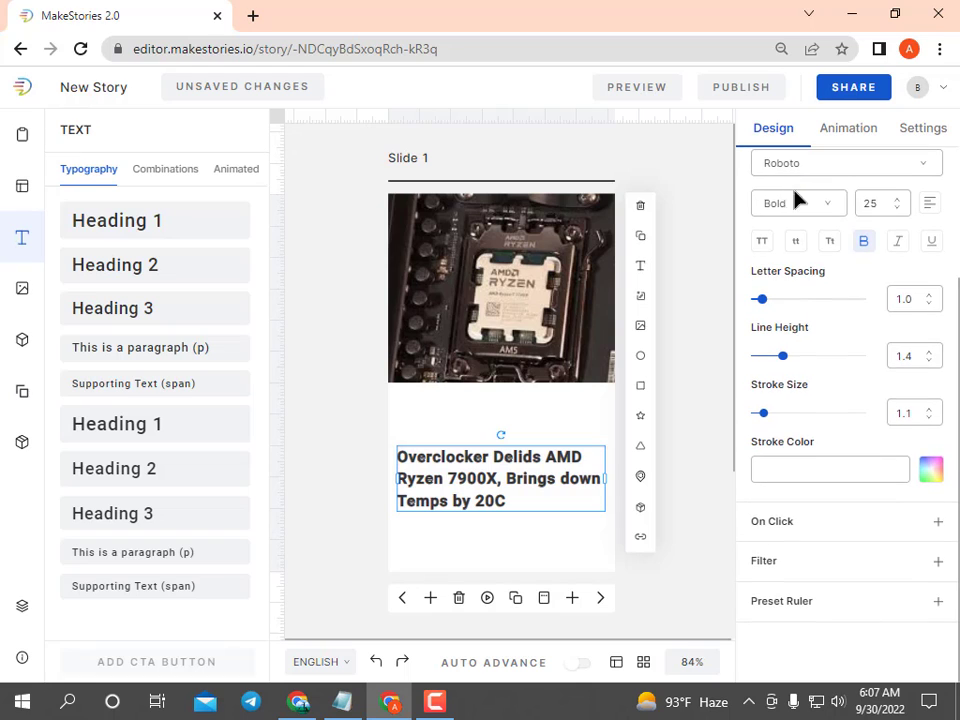
{"action": "scroll", "coordinate": [825, 428], "scroll_direction": "up", "scroll_amount": 3}
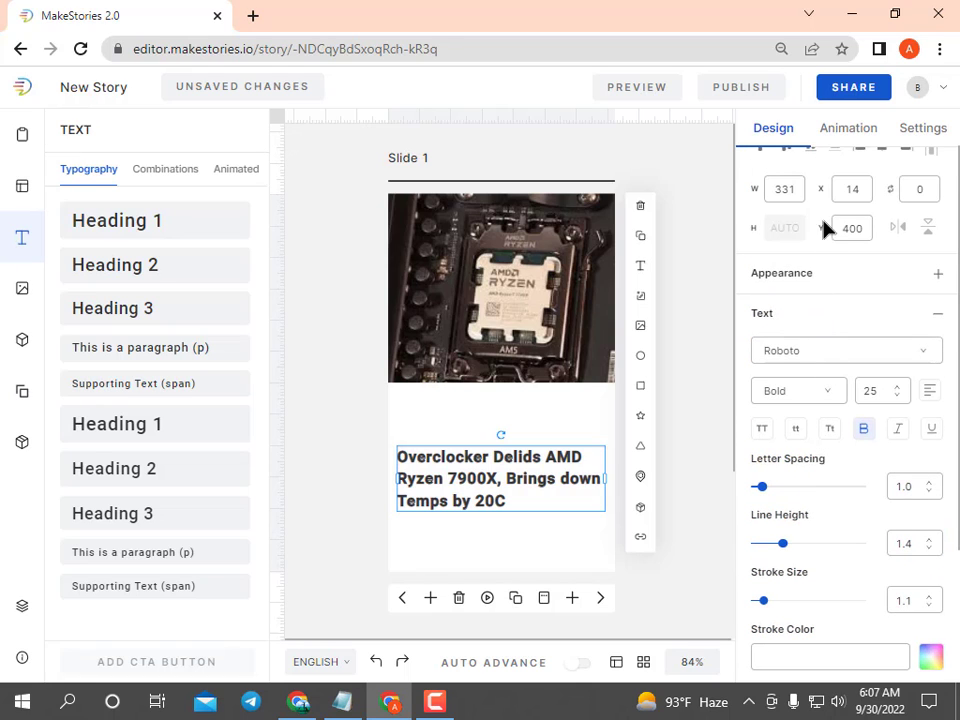
{"action": "scroll", "coordinate": [823, 220], "scroll_direction": "up", "scroll_amount": 1}
{"action": "scroll", "coordinate": [830, 390], "scroll_direction": "down", "scroll_amount": 3}
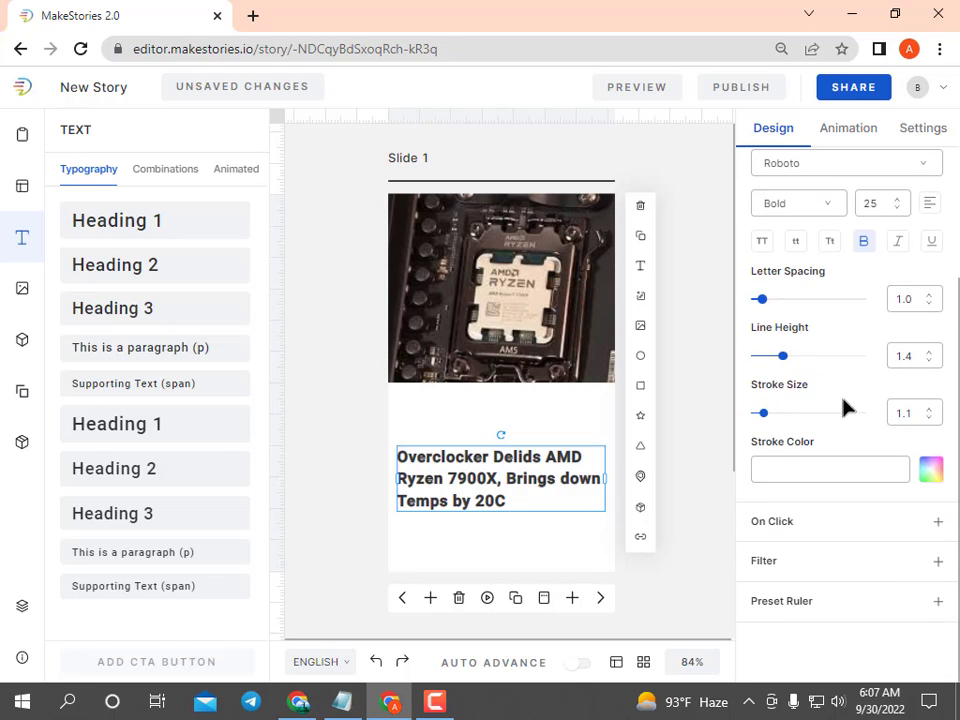
{"action": "left_click", "coordinate": [799, 516]}
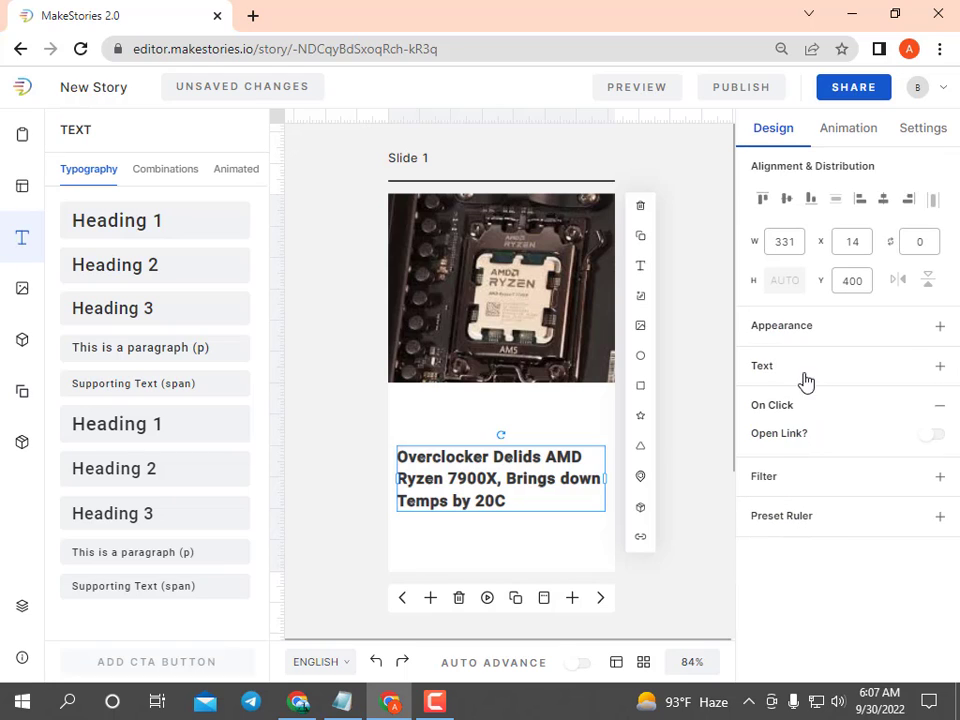
{"action": "left_click", "coordinate": [786, 330]}
{"action": "left_click", "coordinate": [759, 435]}
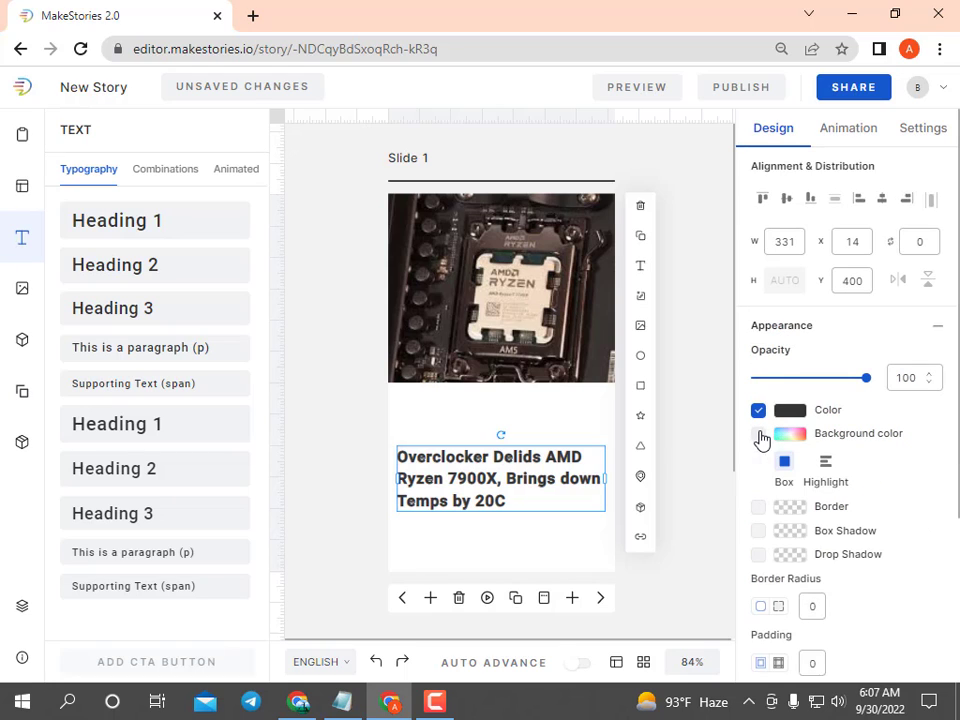
{"action": "left_click", "coordinate": [795, 435]}
{"action": "left_click", "coordinate": [738, 450]}
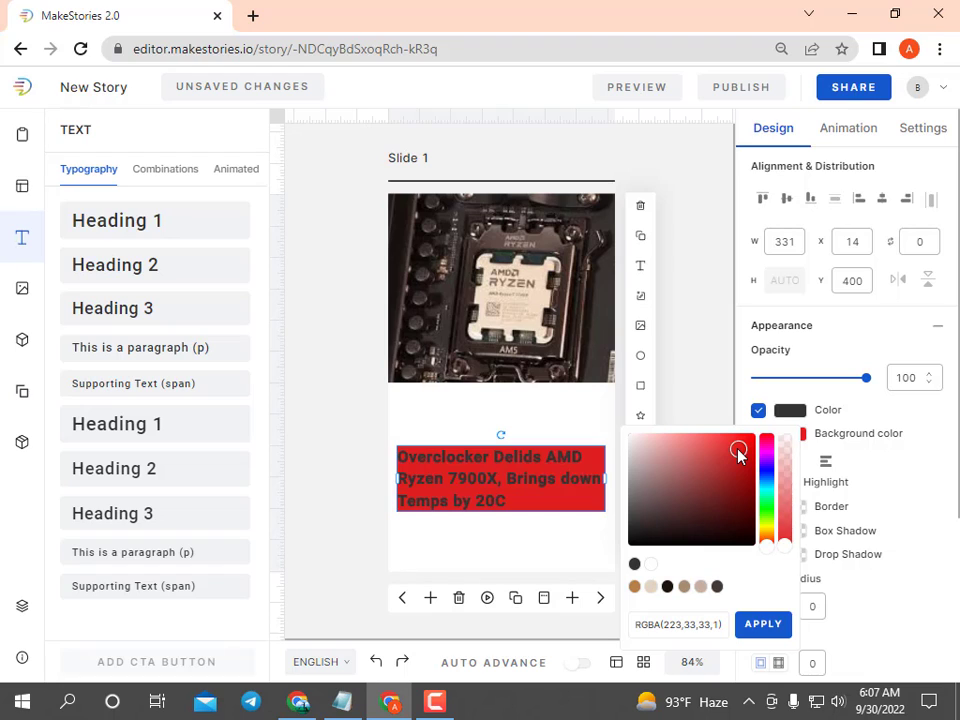
{"action": "left_click", "coordinate": [768, 504]}
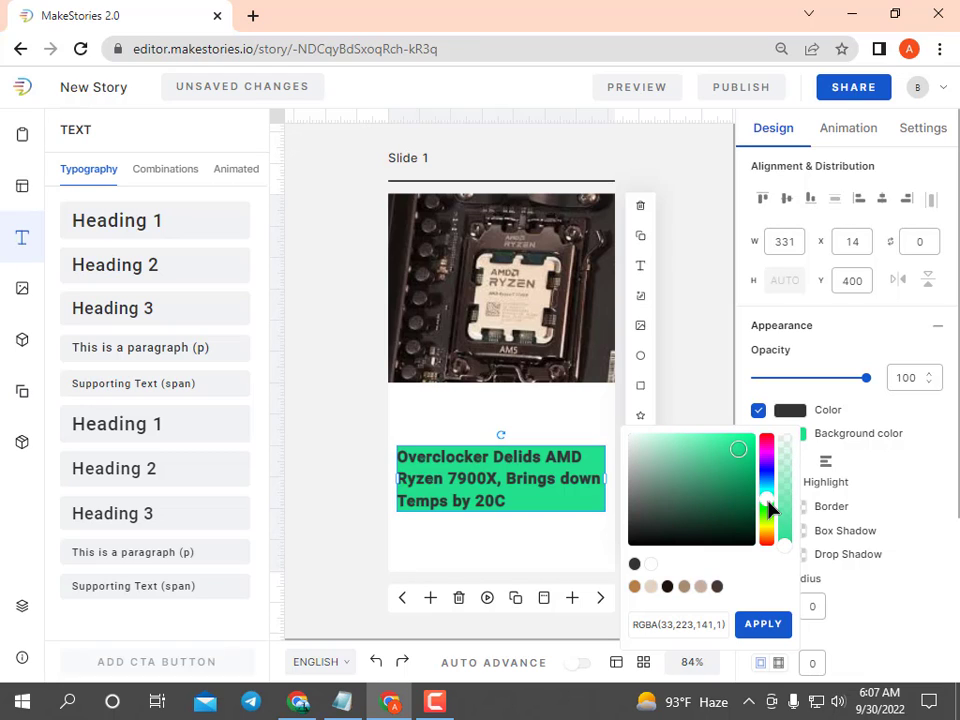
{"action": "left_click", "coordinate": [697, 370]}
{"action": "left_click_drag", "start_coordinate": [510, 484], "coordinate": [512, 478]}
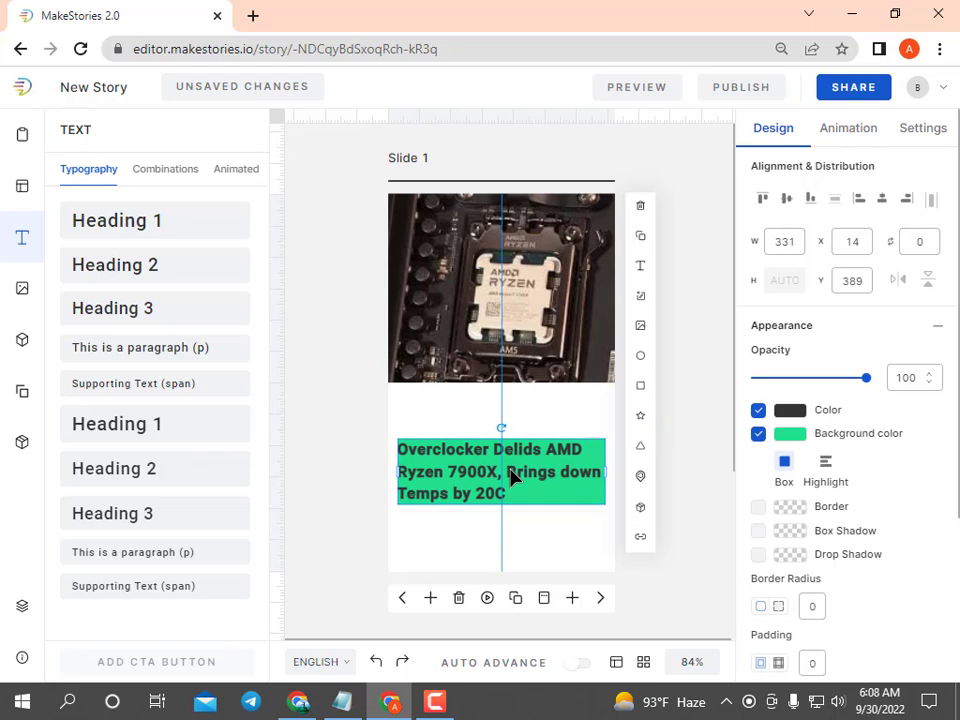
- Add the Webstores -96 logo image from the media library to slide 1
{"action": "left_click", "coordinate": [642, 328]}
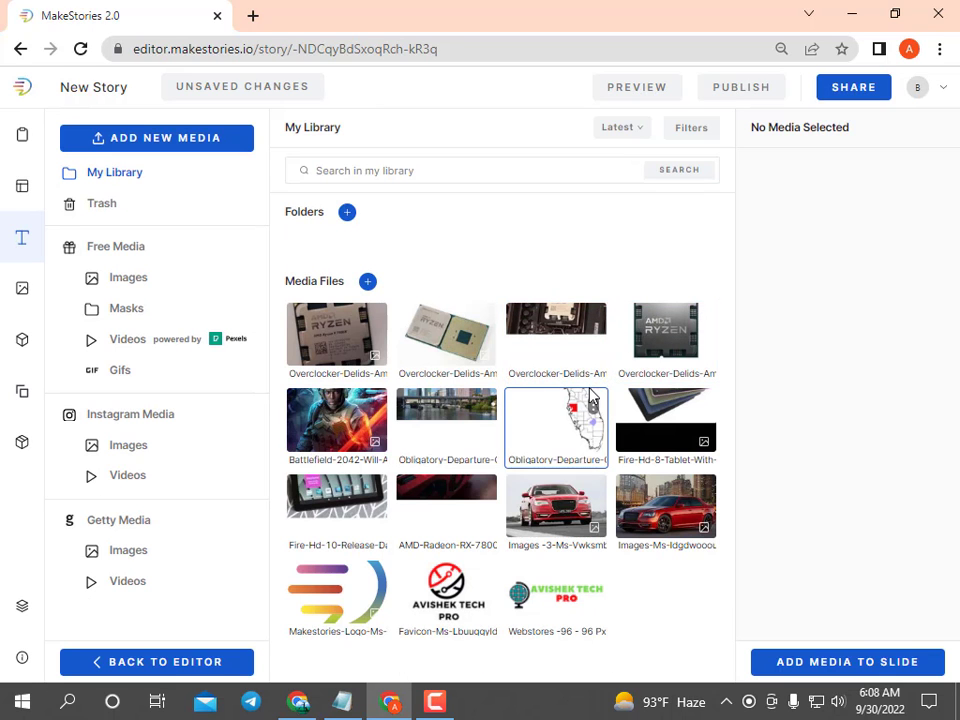
{"action": "left_click", "coordinate": [548, 610]}
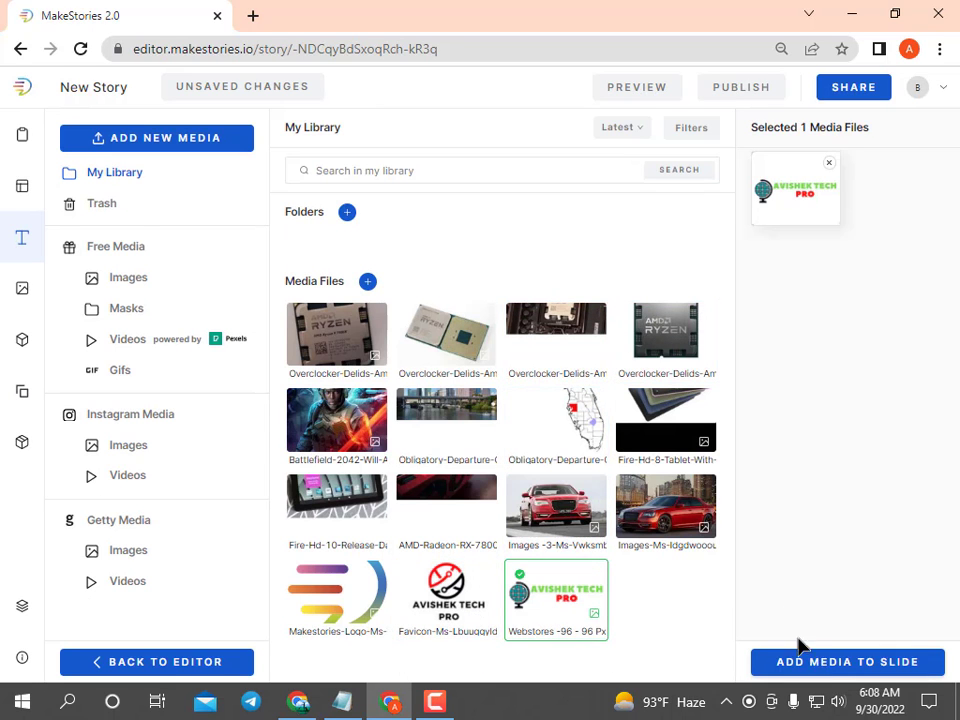
{"action": "left_click", "coordinate": [800, 660]}
- Move the logo to the photo's upper-left corner at about X 14 and reduce its height to trim the white margin
{"action": "left_click_drag", "start_coordinate": [418, 388], "coordinate": [436, 222]}
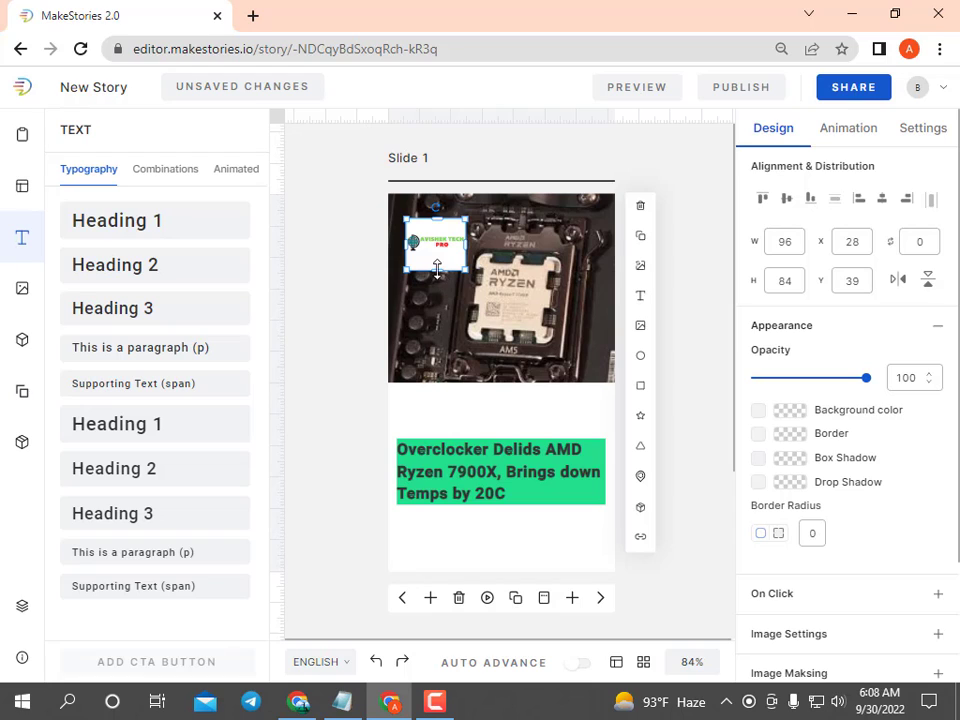
{"action": "left_click_drag", "start_coordinate": [440, 273], "coordinate": [424, 214]}
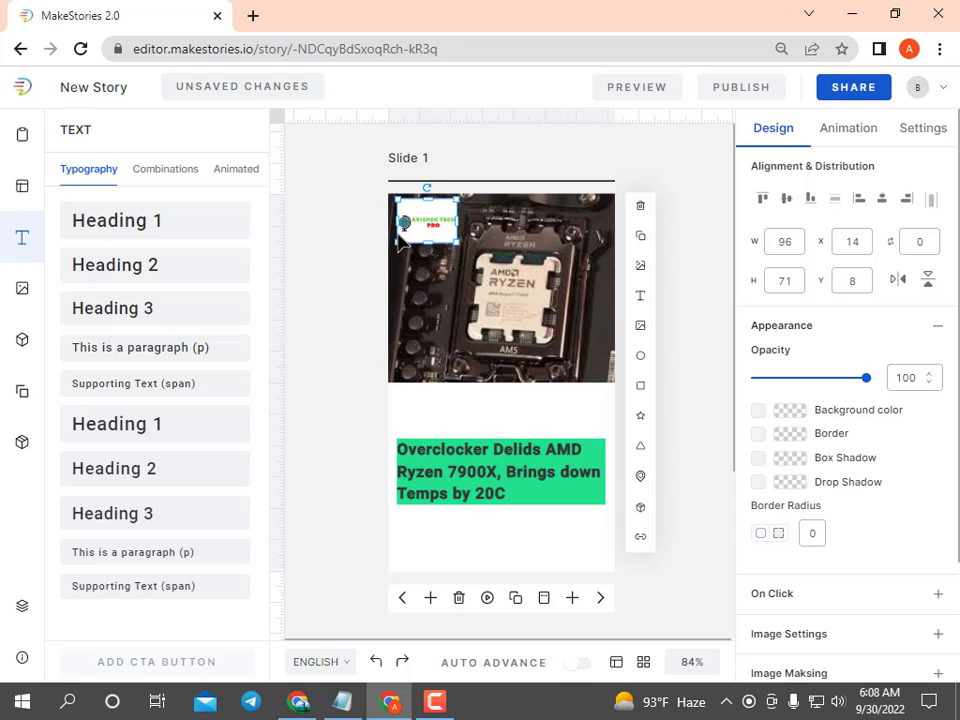
{"action": "left_click", "coordinate": [343, 257]}
{"action": "left_click", "coordinate": [418, 238]}
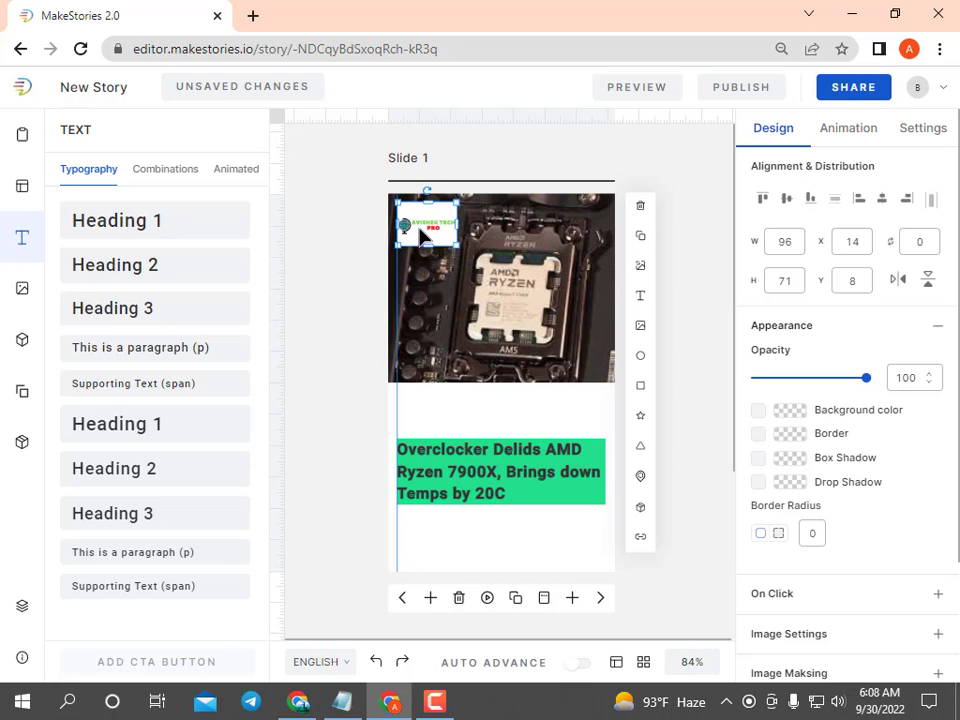
{"action": "mouse_move", "coordinate": [426, 245]}
{"action": "left_mouse_down"}
{"action": "mouse_move", "coordinate": [429, 212]}
{"action": "mouse_move", "coordinate": [428, 238]}
{"action": "left_mouse_up"}
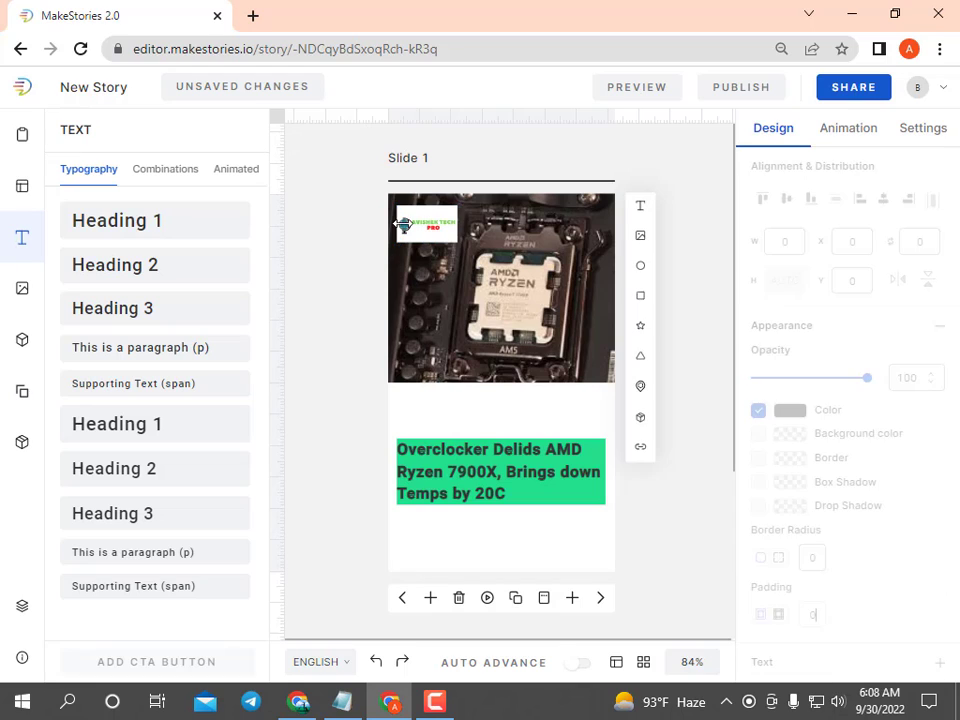
{"action": "left_click", "coordinate": [352, 240]}
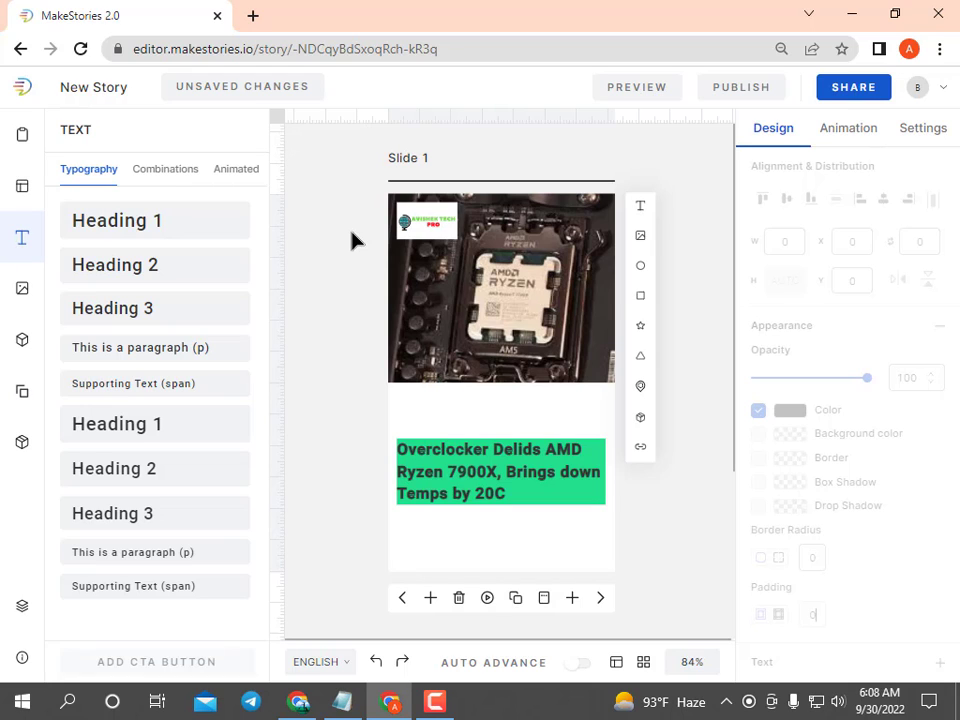
{"action": "left_click", "coordinate": [548, 355]}
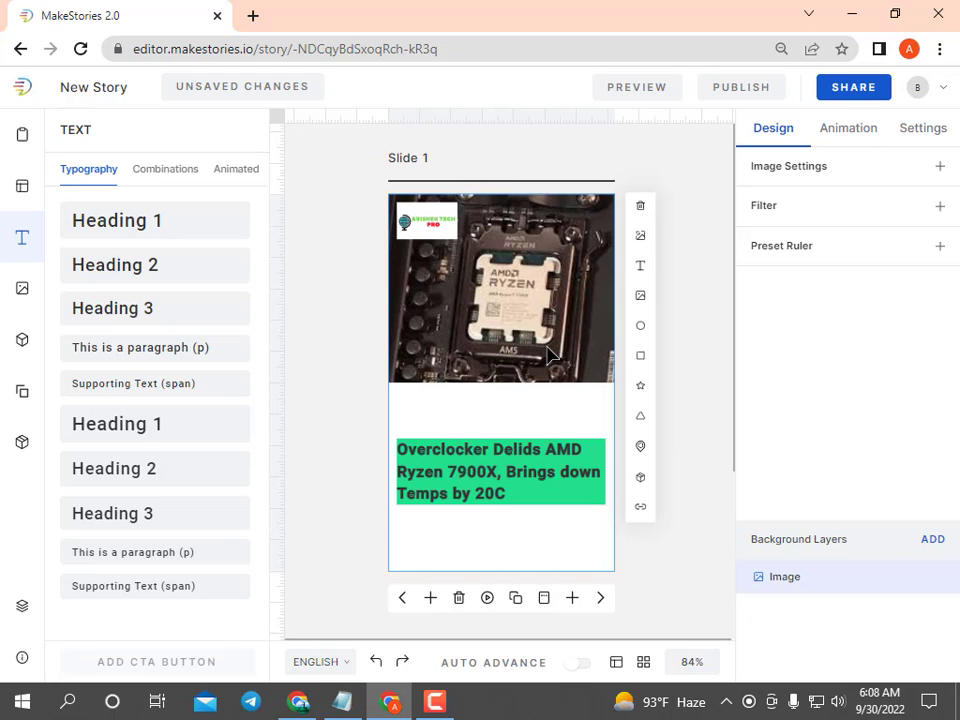
{"action": "left_click", "coordinate": [350, 298]}
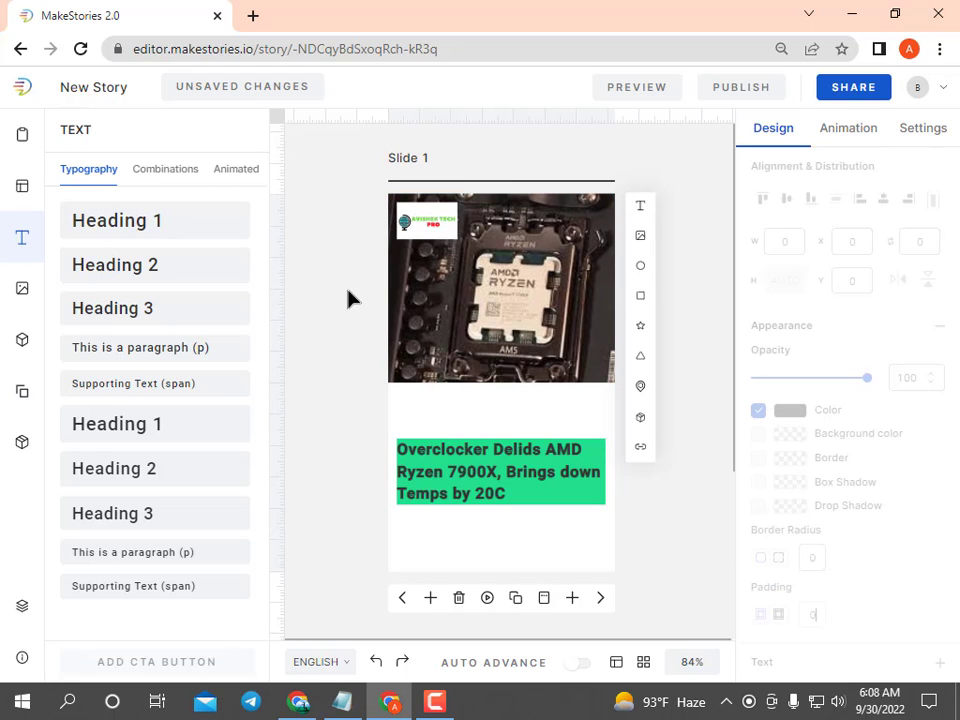
- Duplicate slide 1 until the story has four slides, and go to slide 2
{"action": "left_click", "coordinate": [516, 598]}
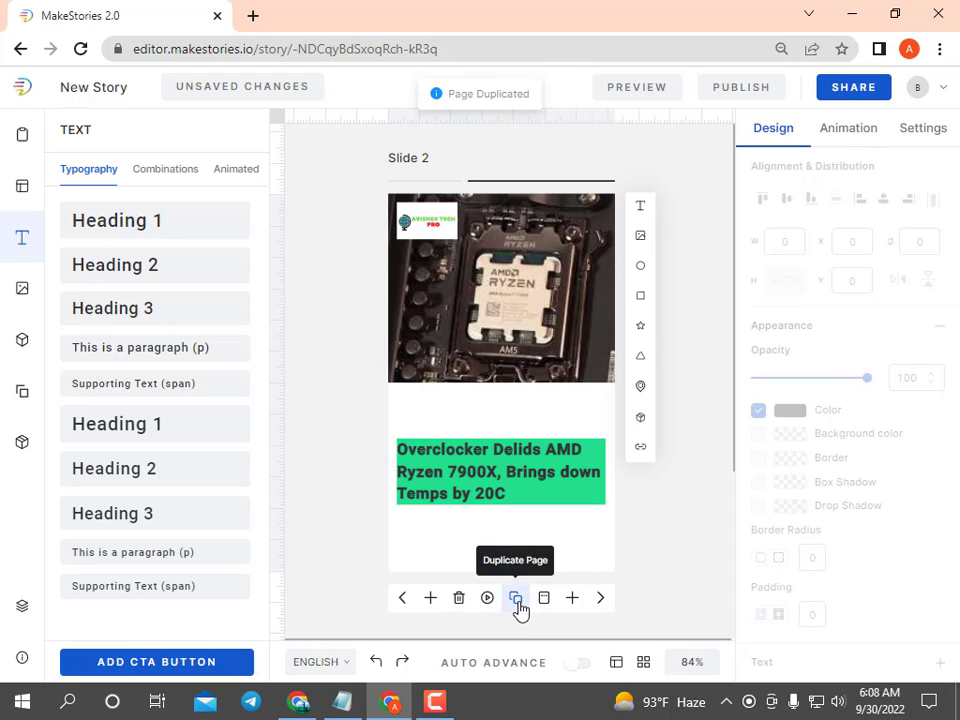
{"action": "left_click", "coordinate": [517, 600]}
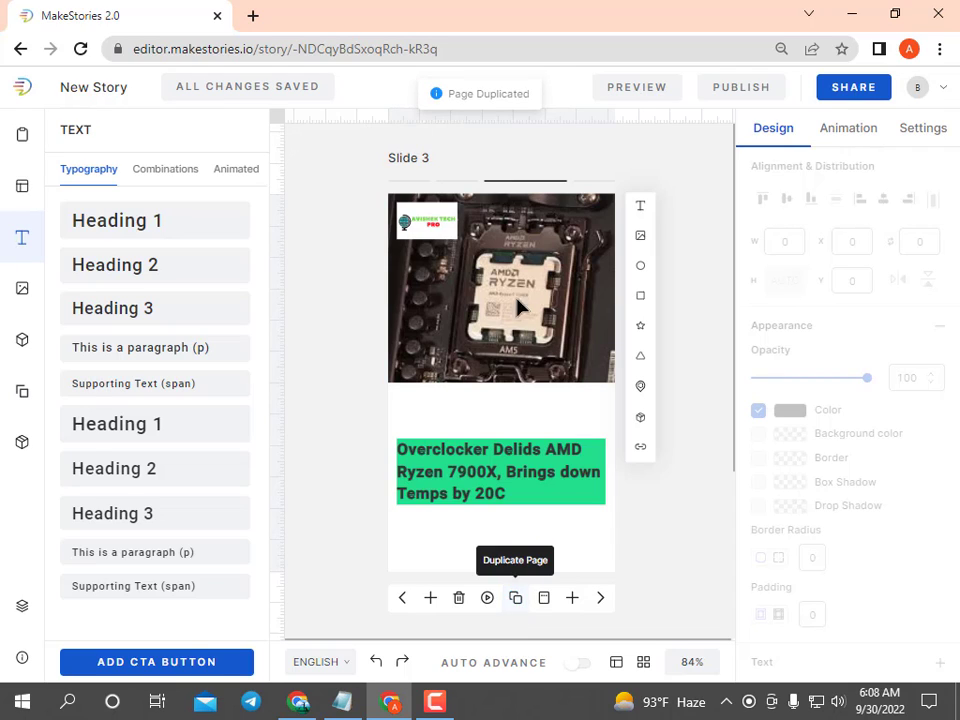
{"action": "left_click", "coordinate": [418, 188]}
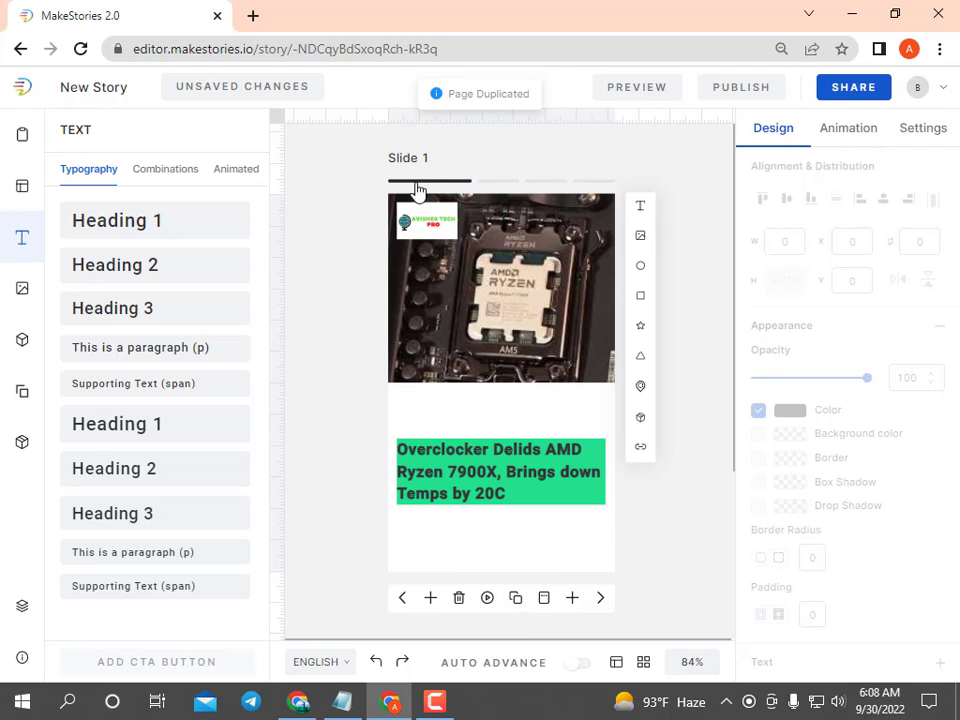
{"action": "left_click", "coordinate": [491, 186]}
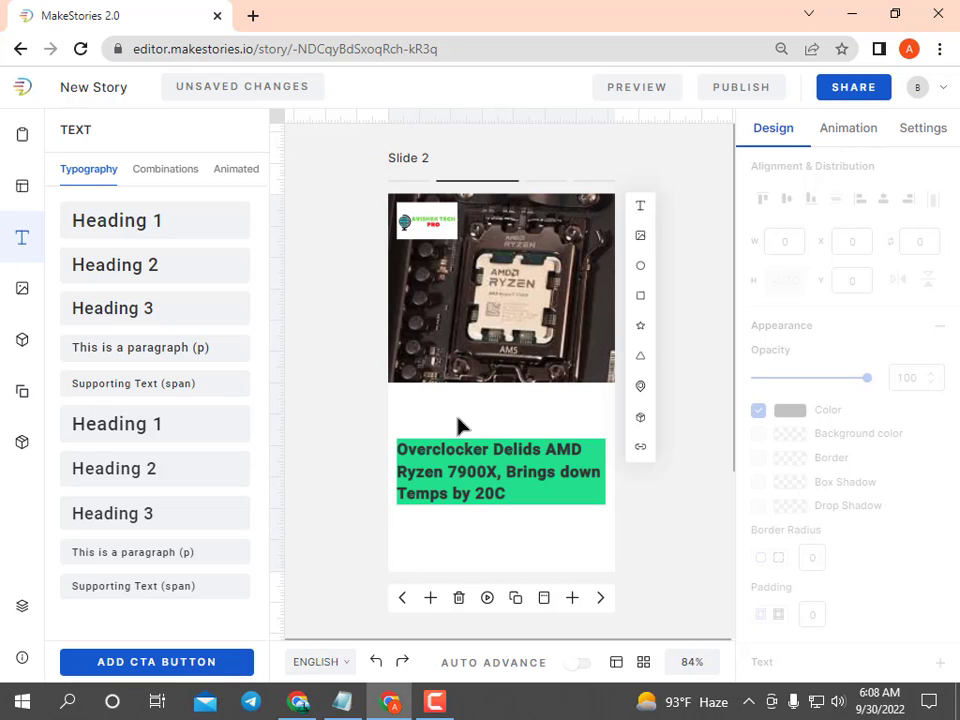
- Add the grey AMD Ryzen chip image on a white background from the media library to slide 2
{"action": "left_click", "coordinate": [24, 188]}
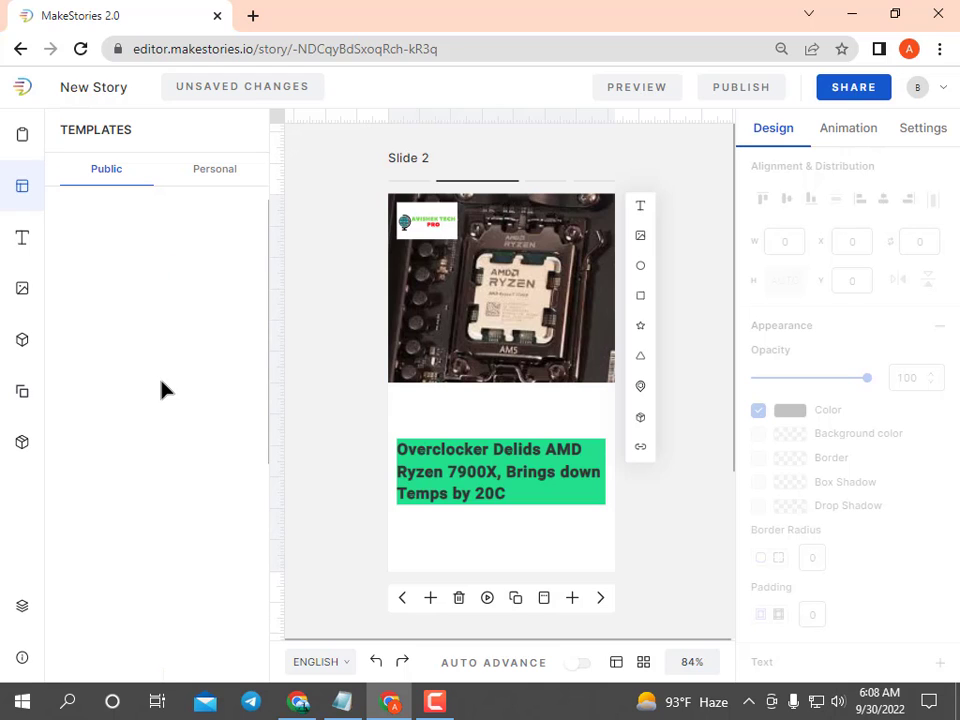
{"action": "left_click", "coordinate": [24, 289]}
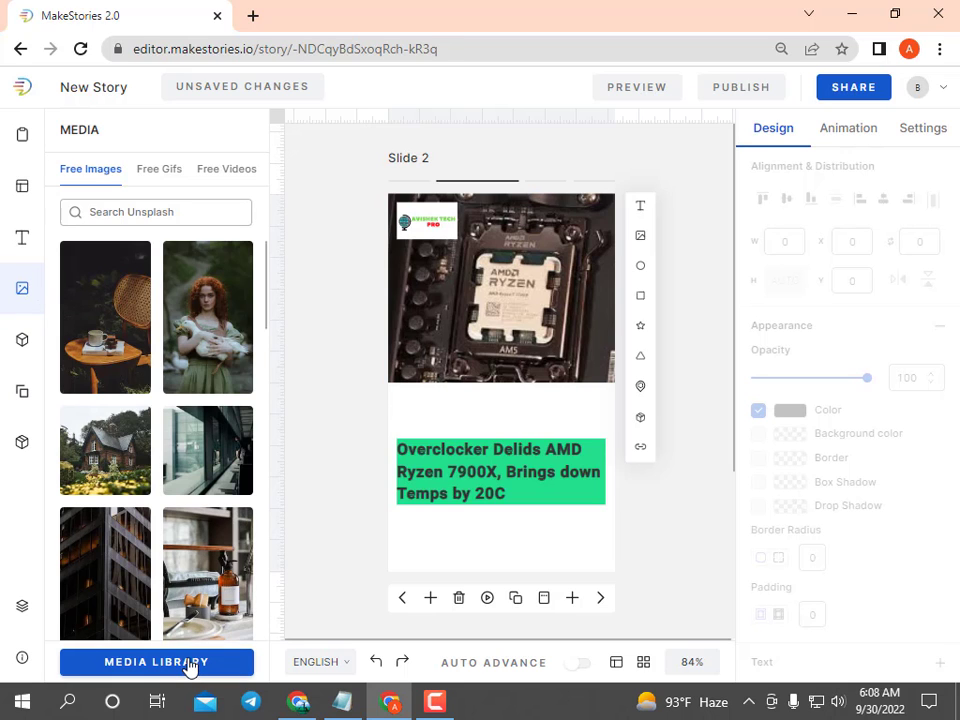
{"action": "left_click", "coordinate": [157, 662]}
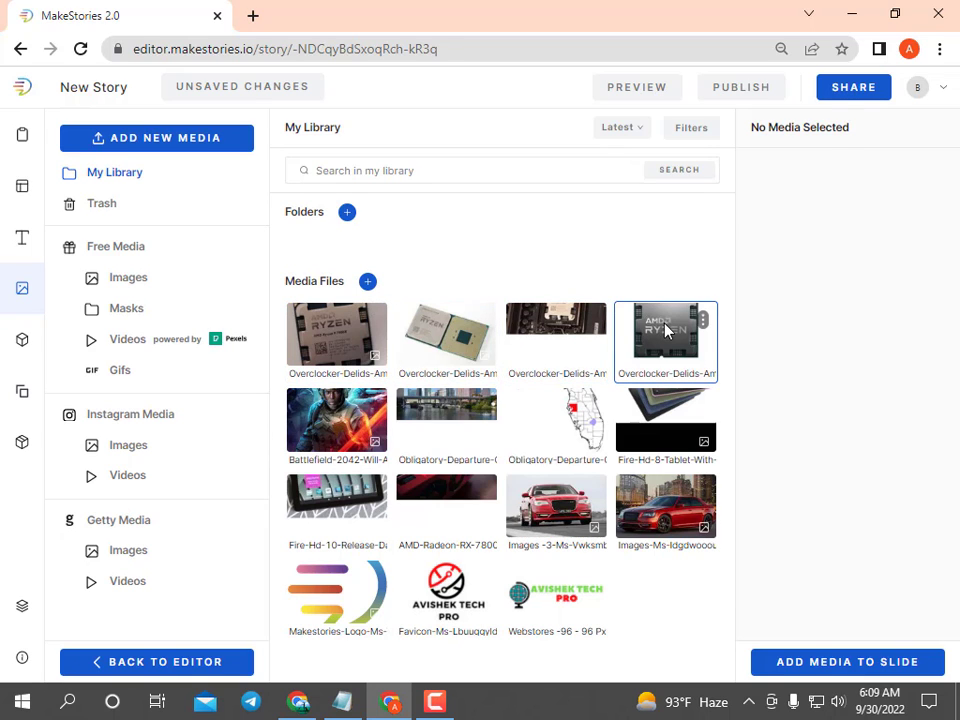
{"action": "left_click", "coordinate": [666, 330]}
{"action": "left_click", "coordinate": [816, 658]}
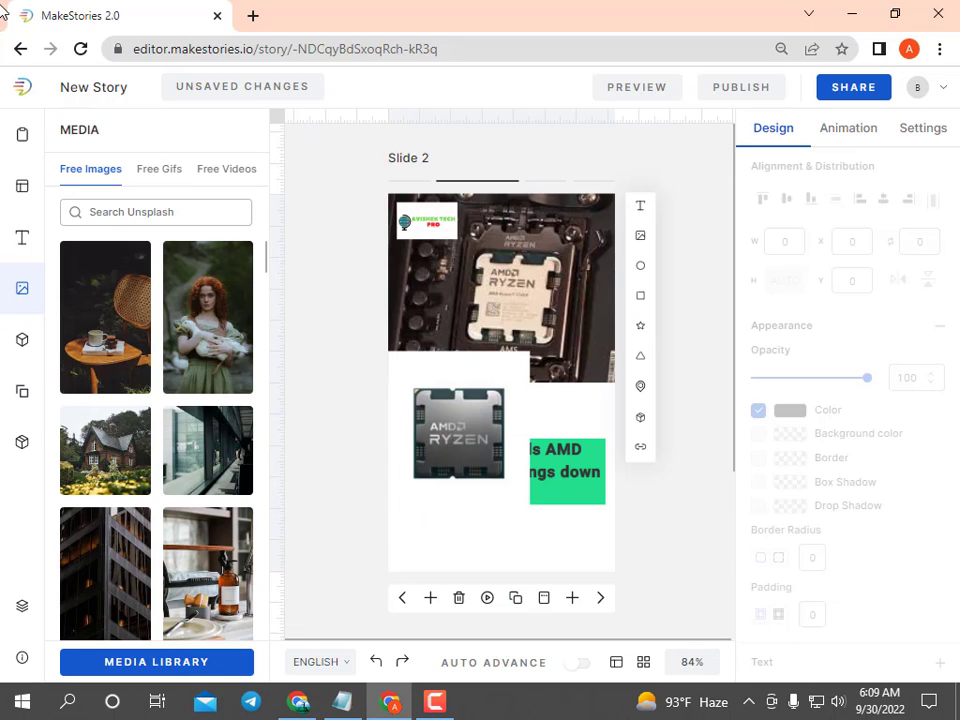
- Set the chip image as slide 2's background and move the title text box down to Y 455
{"action": "left_click", "coordinate": [460, 430]}
{"action": "right_click", "coordinate": [497, 402]}
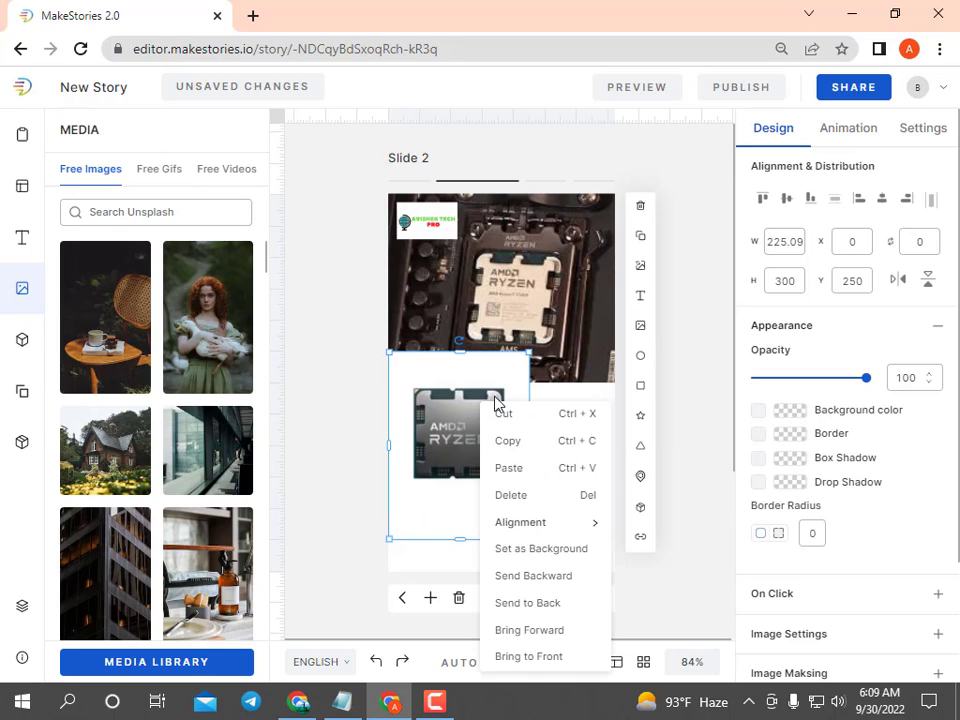
{"action": "left_click", "coordinate": [546, 546]}
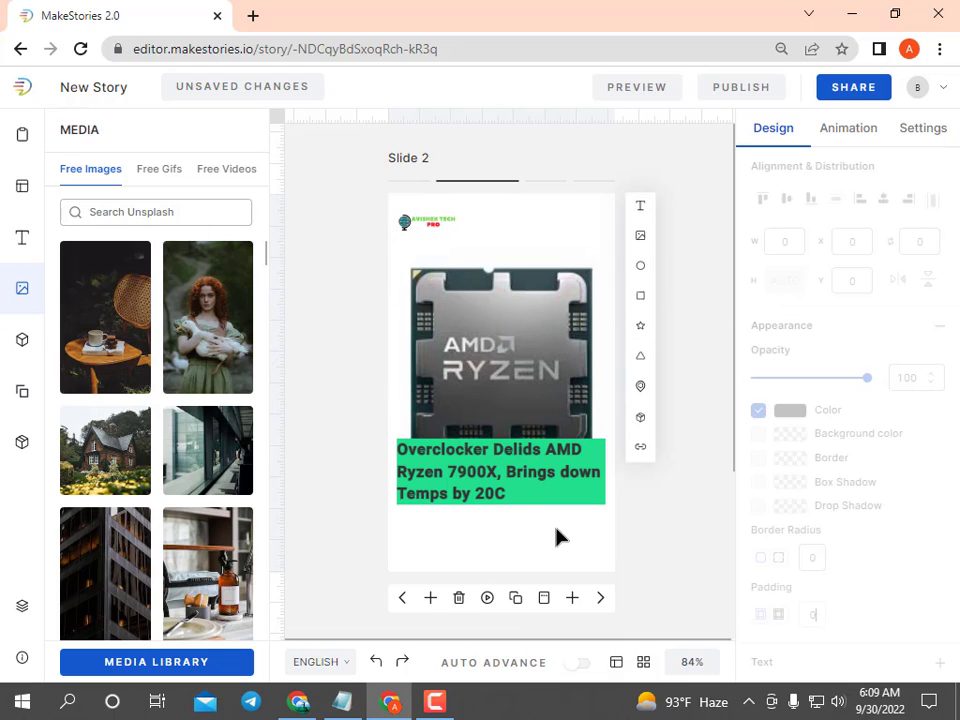
{"action": "mouse_move", "coordinate": [521, 516]}
{"action": "left_mouse_down"}
{"action": "mouse_move", "coordinate": [525, 549]}
{"action": "mouse_move", "coordinate": [515, 540]}
{"action": "left_mouse_up"}
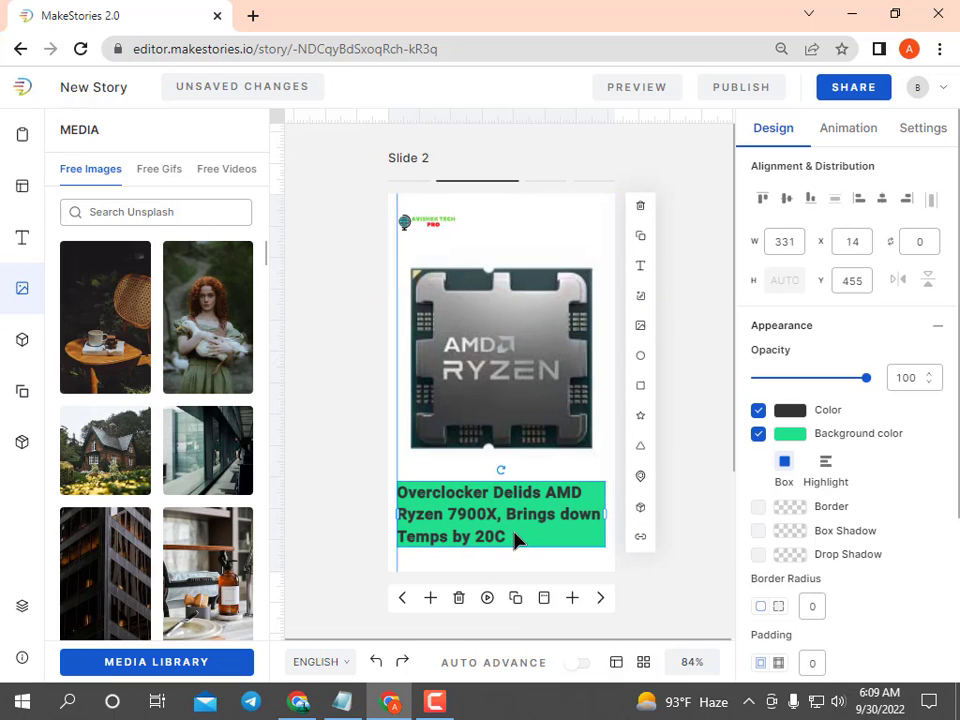
- Switch to the Notepad document and copy the article's first sentence, from "One of the most amazing pieces" through "computer processors can get."
{"action": "left_click", "coordinate": [334, 705]}
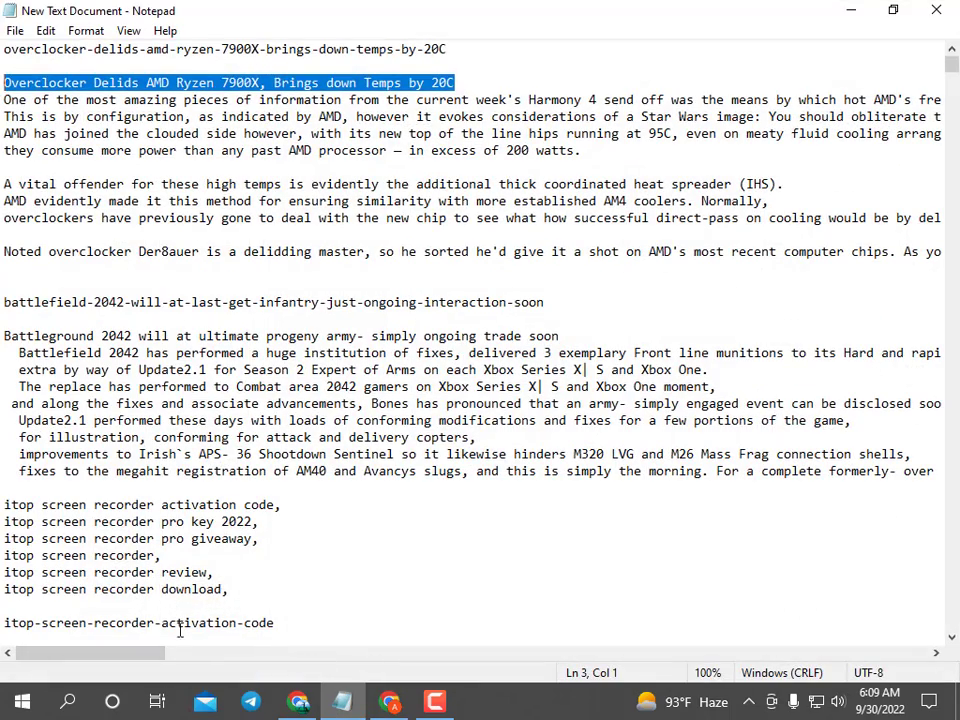
{"action": "left_click_drag", "start_coordinate": [156, 652], "coordinate": [115, 652]}
{"action": "left_click_drag", "start_coordinate": [7, 100], "coordinate": [876, 100]}
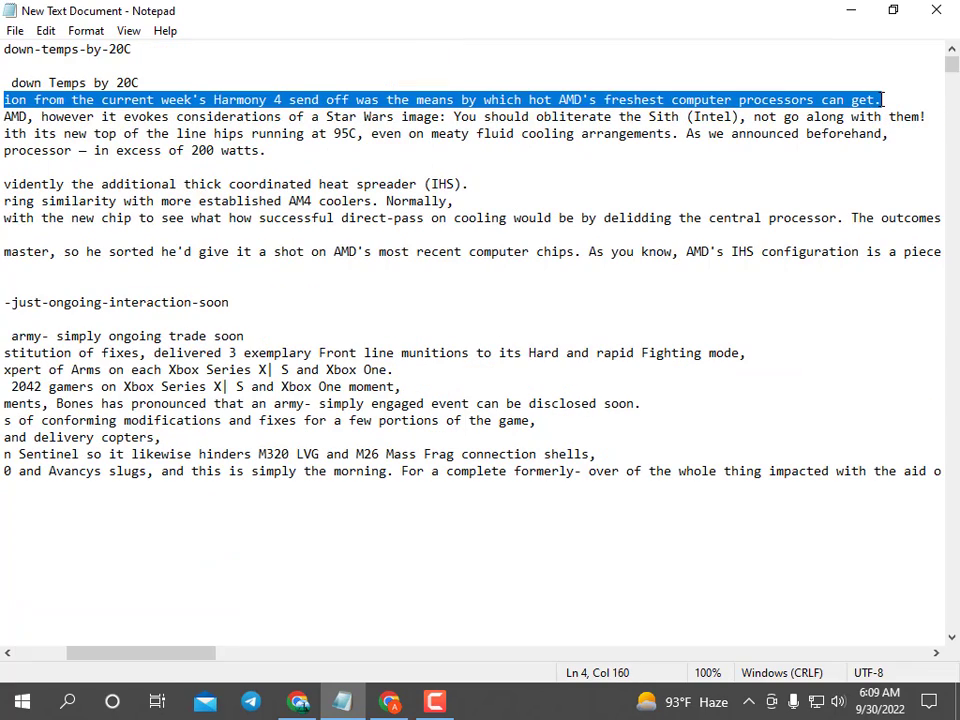
{"action": "left_click_drag", "start_coordinate": [200, 653], "coordinate": [60, 653]}
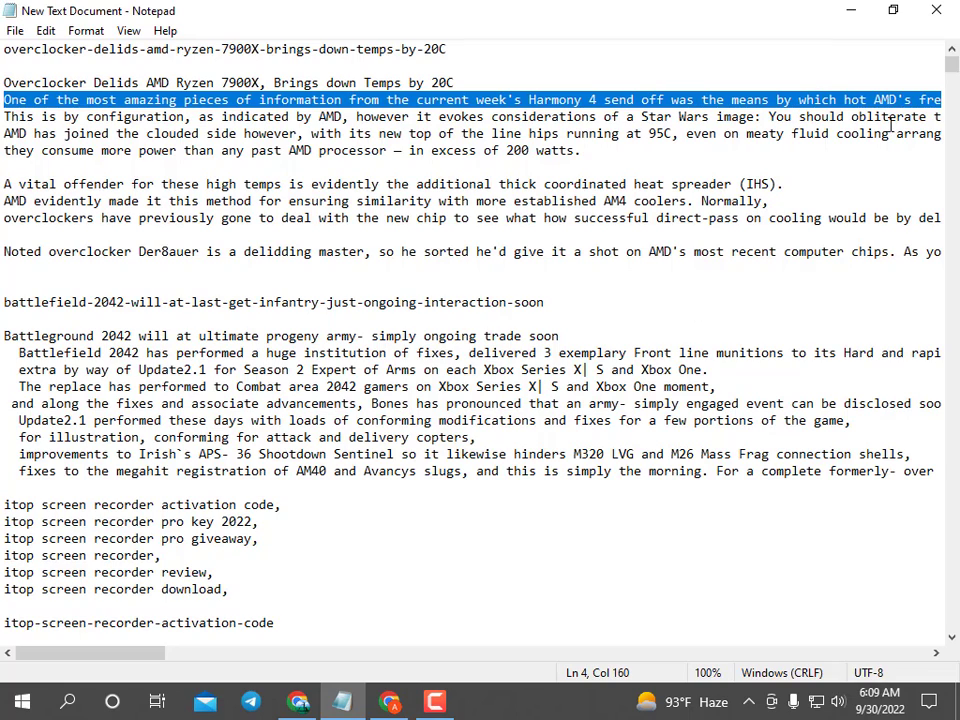
{"action": "left_click", "coordinate": [851, 10]}
- Replace slide 2's title text with the copied sentence and move the text box up to about Y 319
{"action": "double_click", "coordinate": [502, 514]}
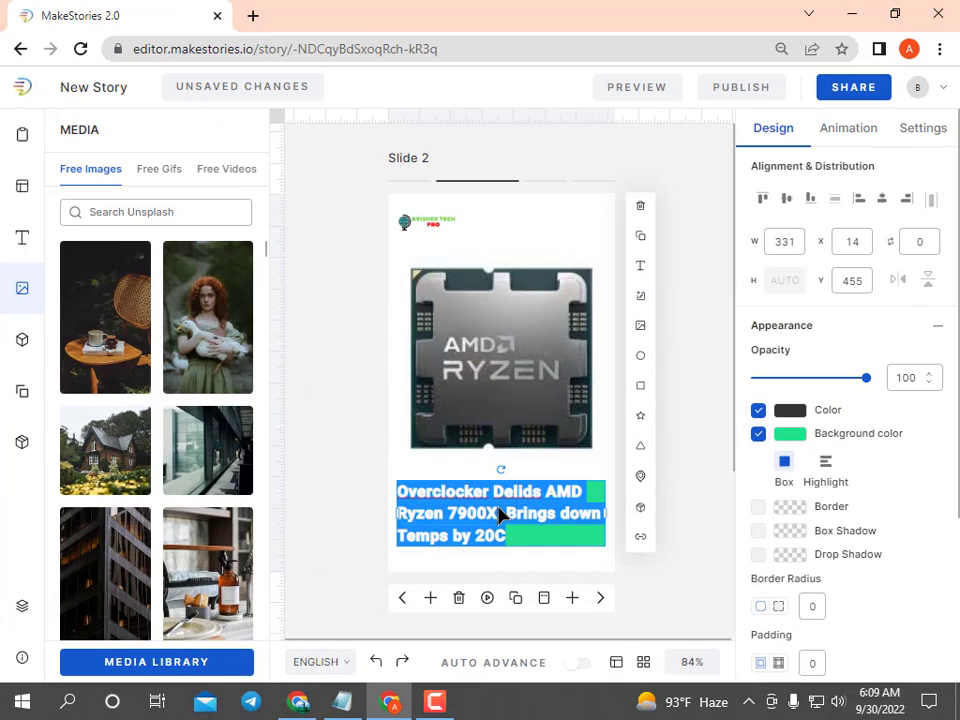
{"action": "key", "text": "ctrl+v"}
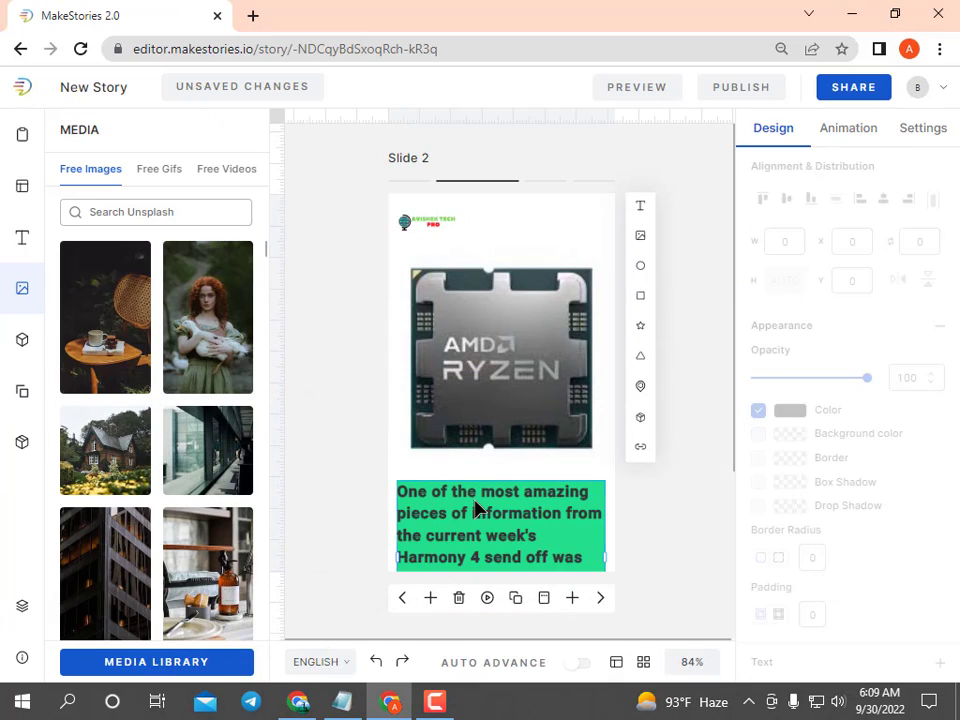
{"action": "left_click_drag", "start_coordinate": [476, 506], "coordinate": [482, 430]}
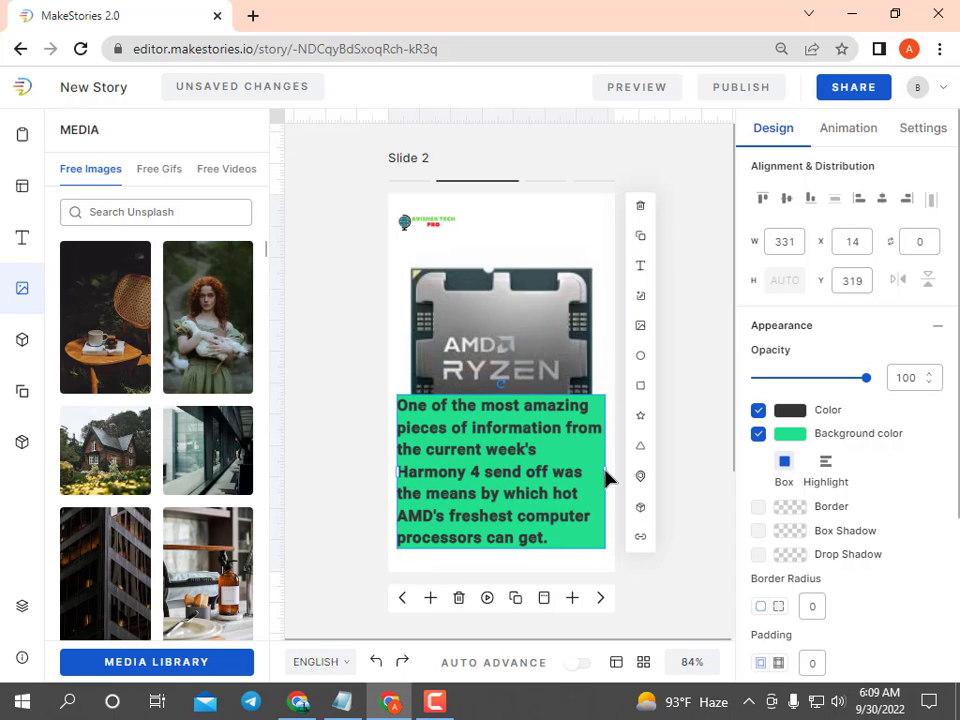
- Resize slide 2's text box to about 333 wide and place it near X 14, Y 345 over the chip's lower part
{"action": "left_click_drag", "start_coordinate": [604, 471], "coordinate": [633, 480]}
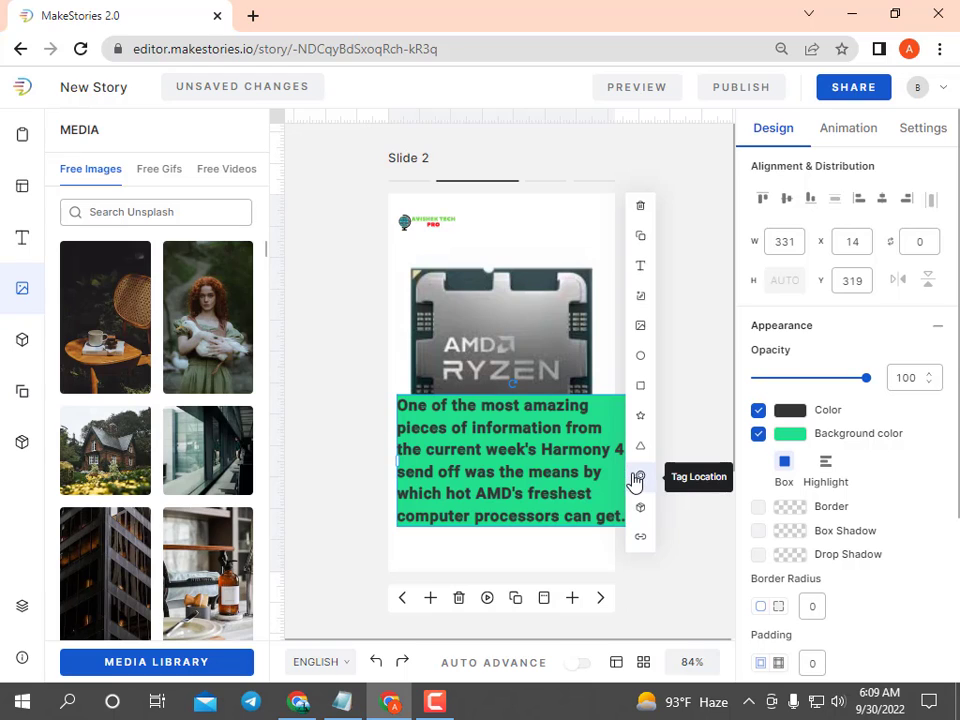
{"action": "left_click_drag", "start_coordinate": [543, 478], "coordinate": [464, 440]}
{"action": "left_click", "coordinate": [315, 396]}
{"action": "left_click", "coordinate": [462, 487]}
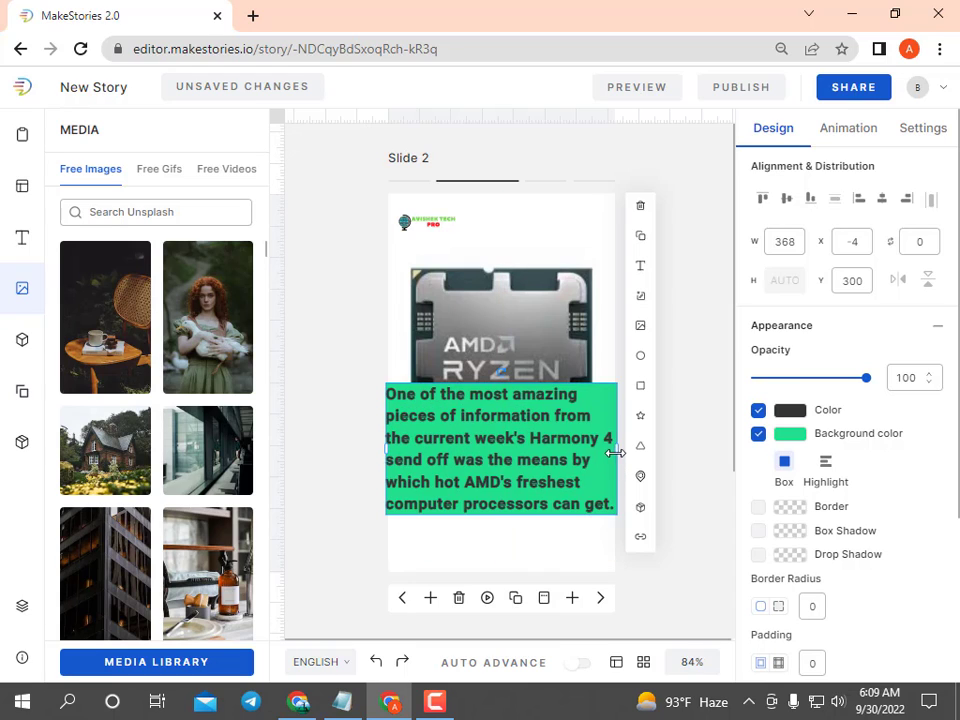
{"action": "mouse_move", "coordinate": [614, 453]}
{"action": "left_mouse_down"}
{"action": "mouse_move", "coordinate": [606, 466]}
{"action": "mouse_move", "coordinate": [600, 460]}
{"action": "left_mouse_up"}
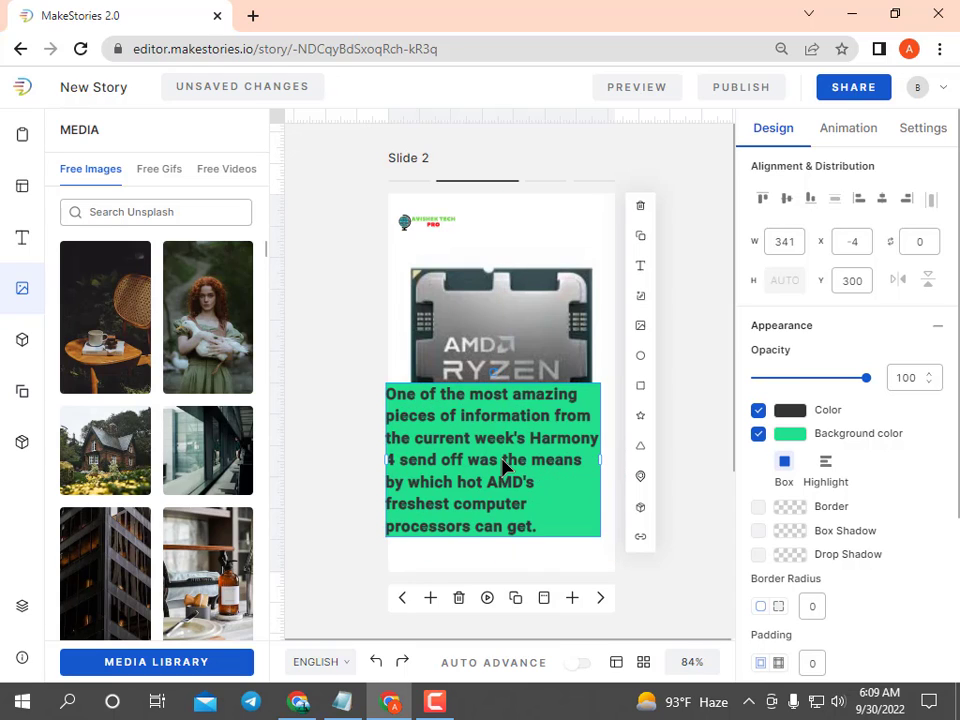
{"action": "left_click_drag", "start_coordinate": [503, 467], "coordinate": [518, 497]}
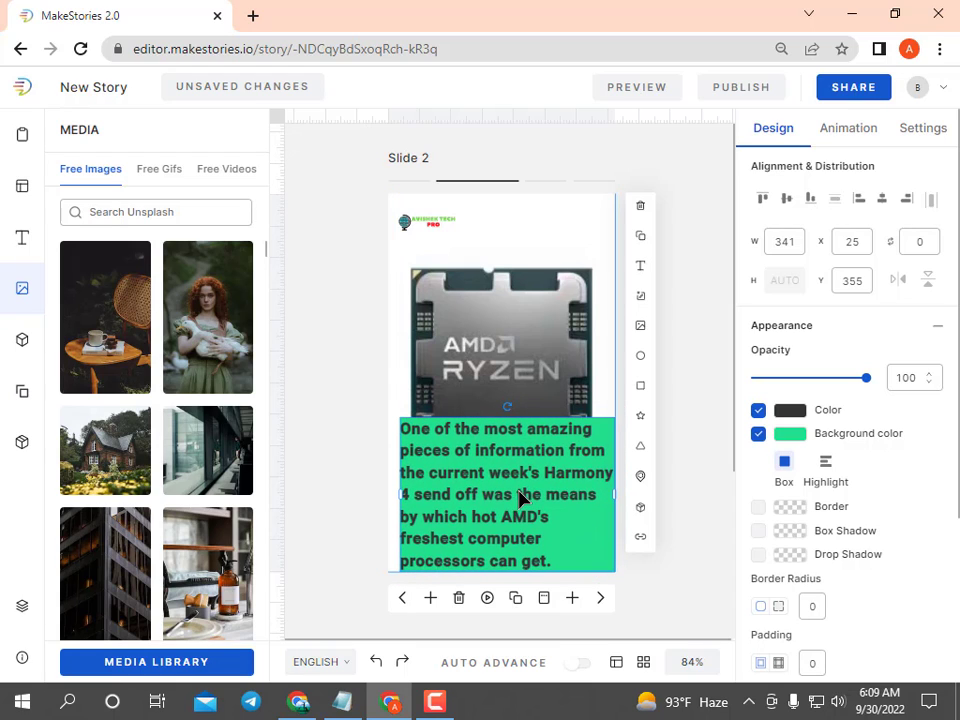
{"action": "left_click", "coordinate": [348, 412]}
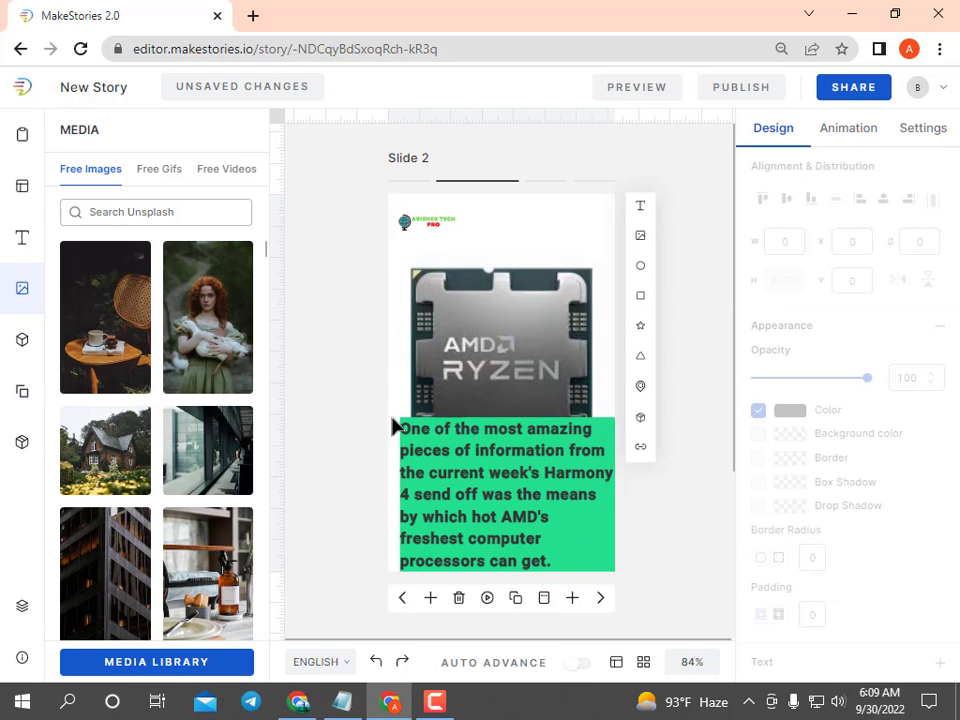
{"action": "left_click_drag", "start_coordinate": [514, 462], "coordinate": [410, 495]}
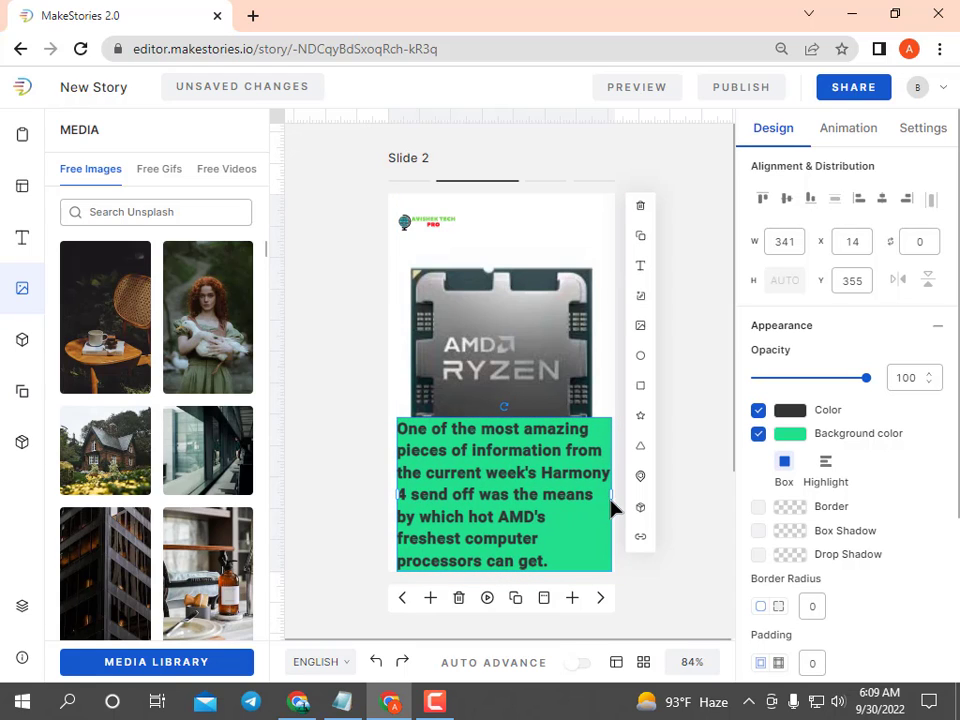
{"action": "left_click_drag", "start_coordinate": [608, 497], "coordinate": [606, 503]}
{"action": "left_click_drag", "start_coordinate": [491, 497], "coordinate": [490, 490]}
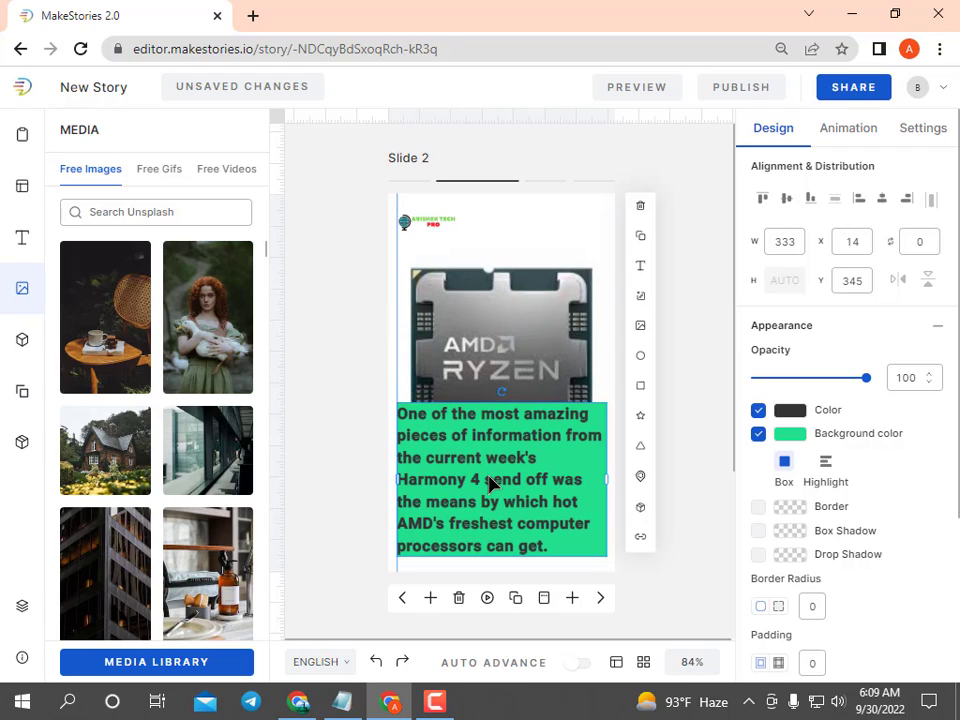
{"action": "left_click", "coordinate": [345, 400]}
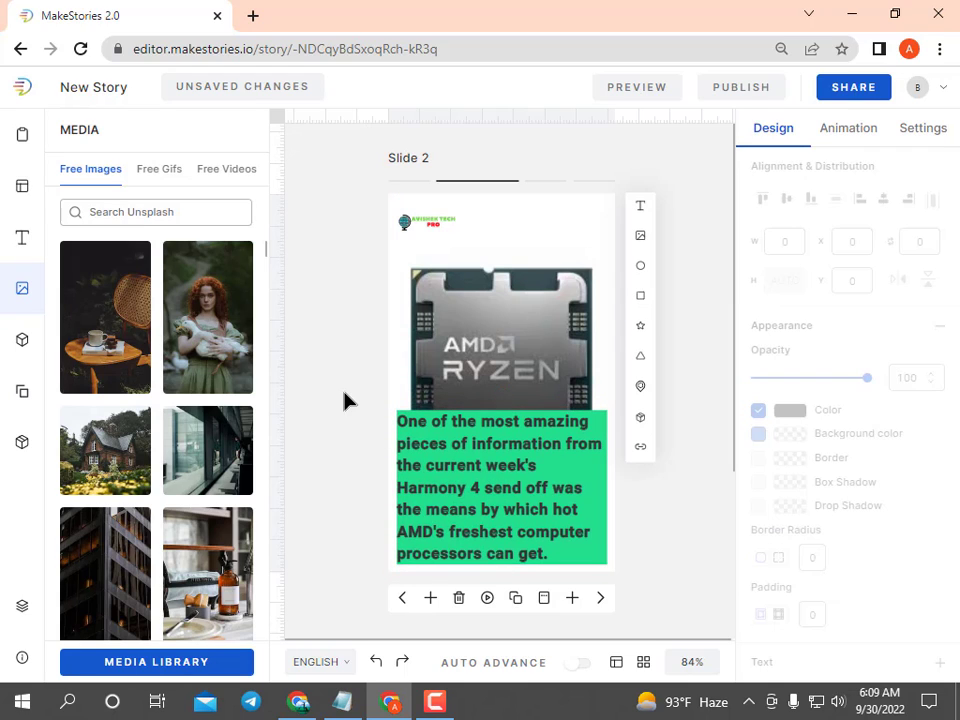
- Apply the Zoom In animation effect to slide 2's background image
{"action": "left_click", "coordinate": [560, 346]}
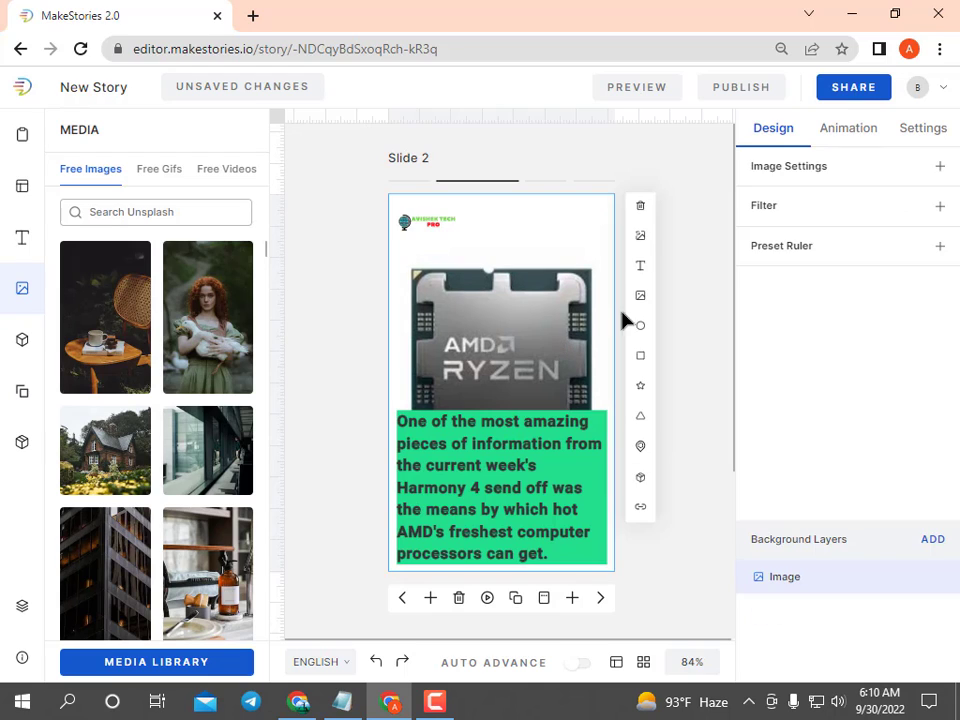
{"action": "left_click", "coordinate": [822, 138]}
{"action": "left_click", "coordinate": [811, 222]}
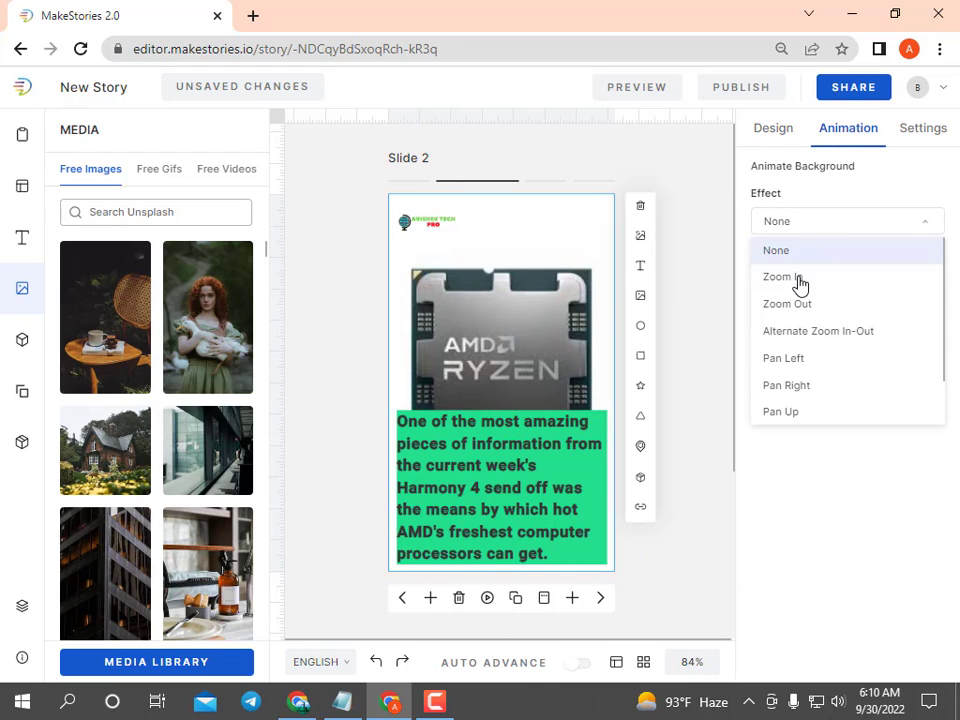
{"action": "left_click", "coordinate": [799, 281]}
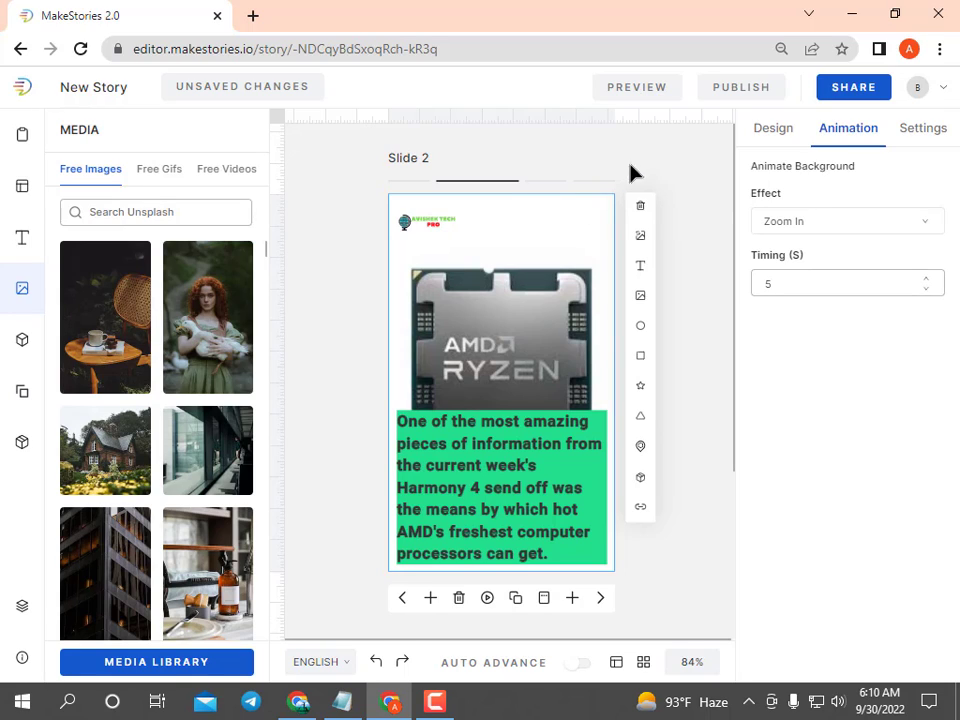
{"action": "left_click", "coordinate": [699, 199]}
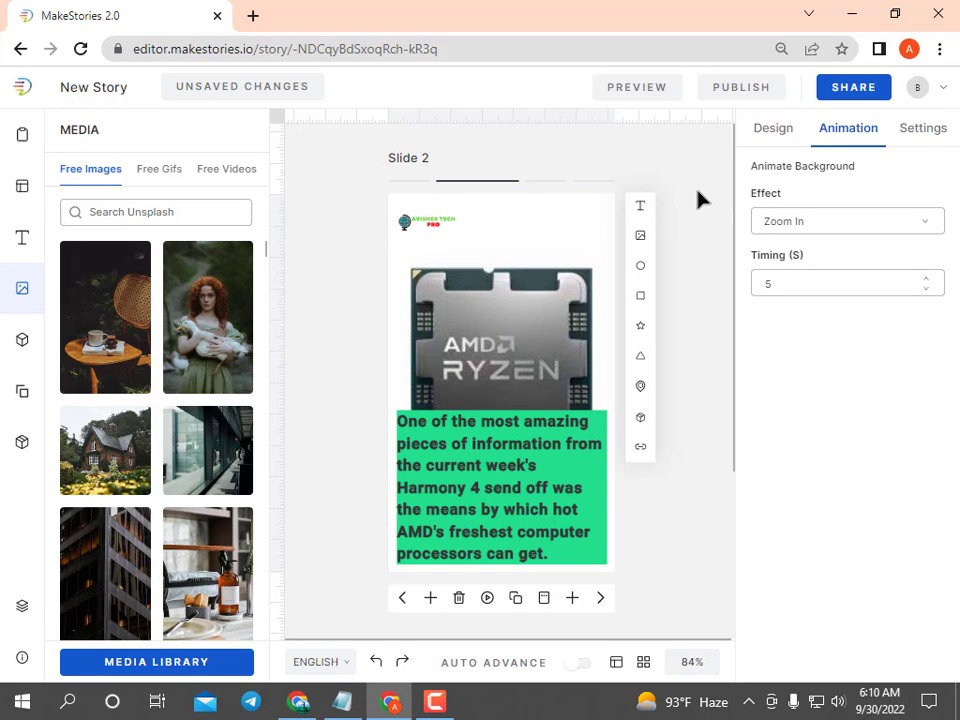
- Add the media library image showing a Ryzen chip's front and back to slide 3 and set it as the background
{"action": "left_click", "coordinate": [418, 185]}
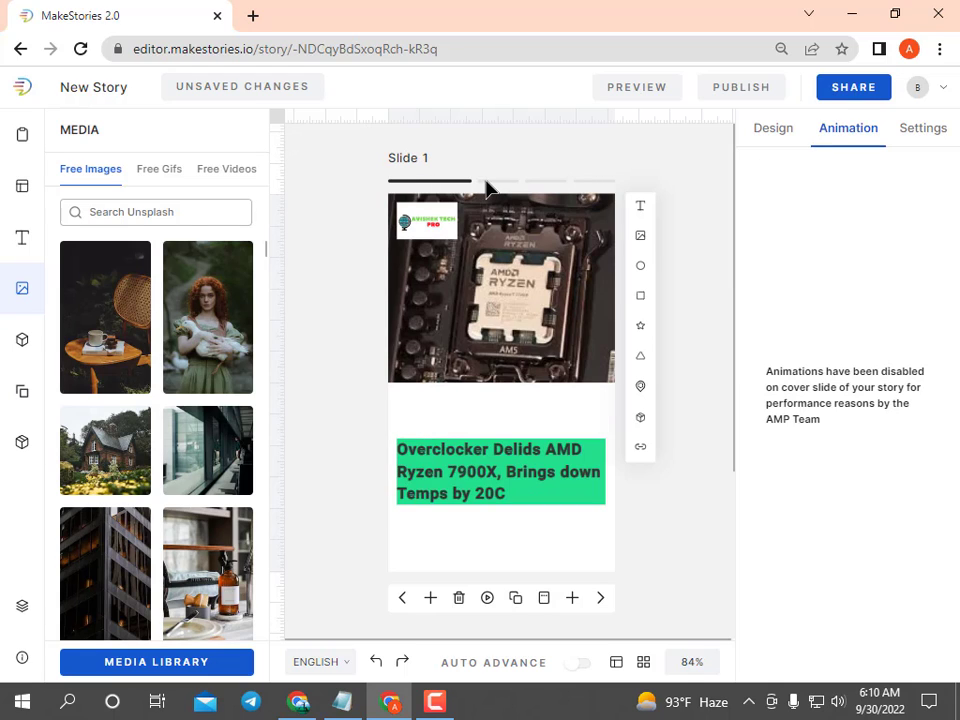
{"action": "left_click", "coordinate": [496, 183]}
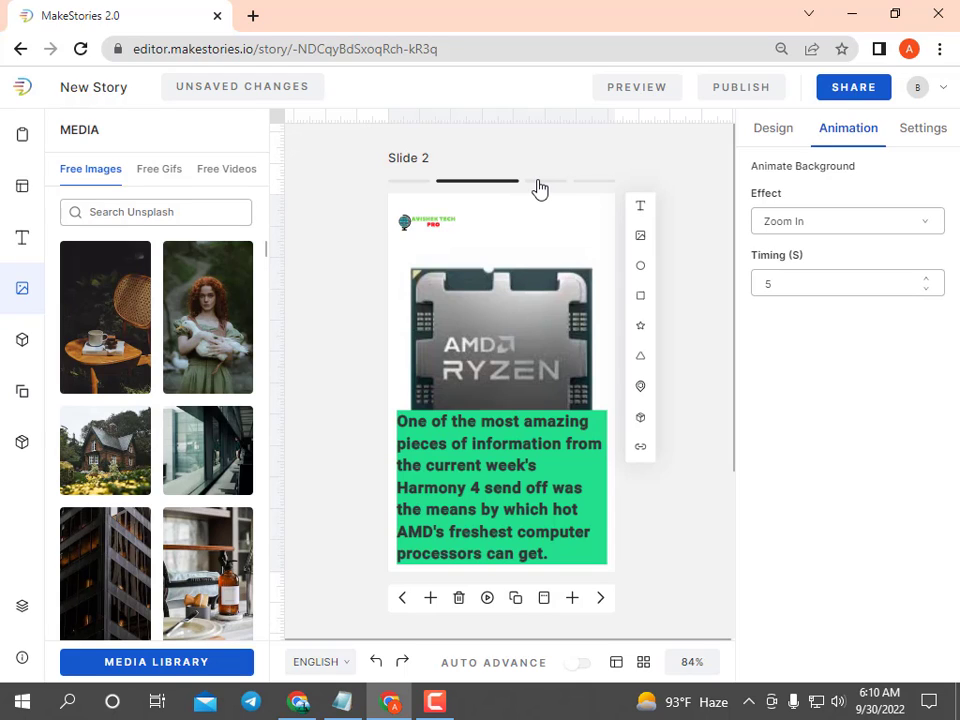
{"action": "left_click", "coordinate": [540, 185]}
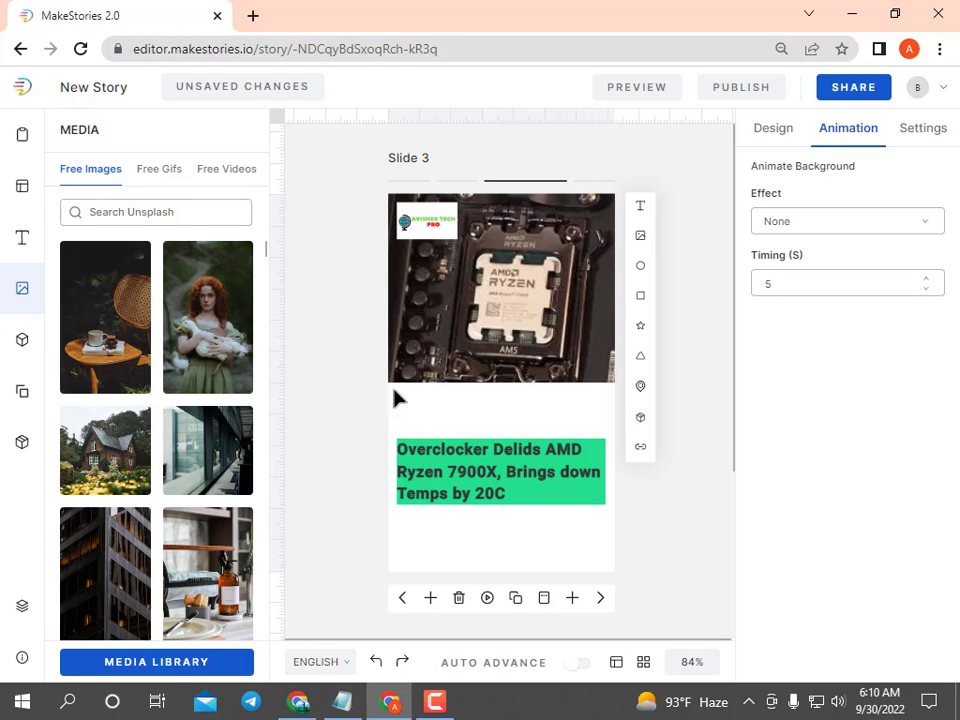
{"action": "left_click", "coordinate": [170, 662]}
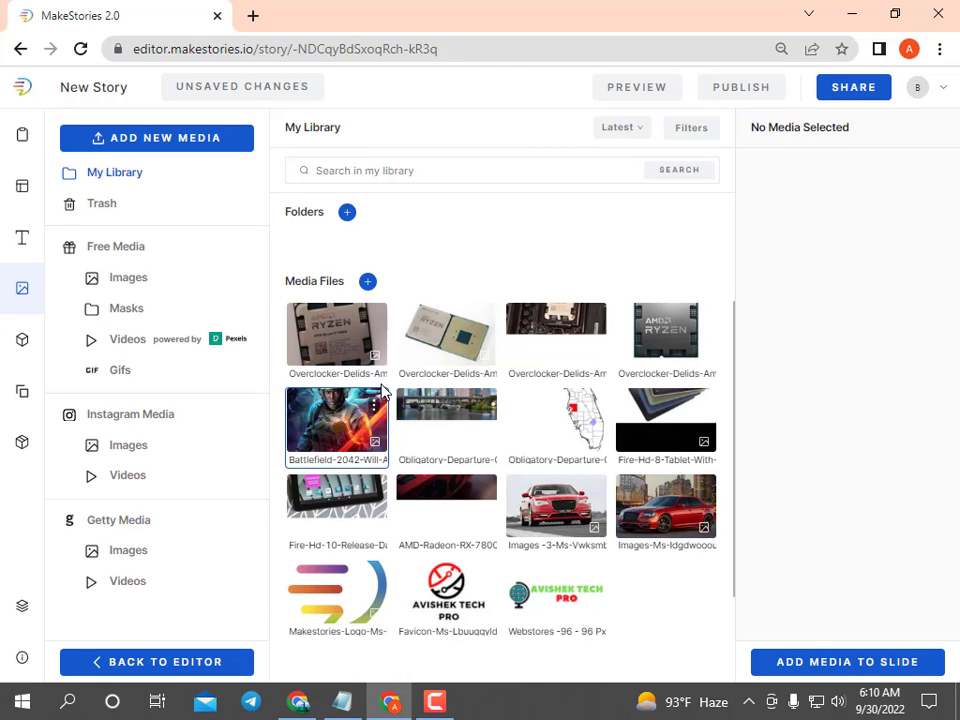
{"action": "left_click", "coordinate": [450, 358]}
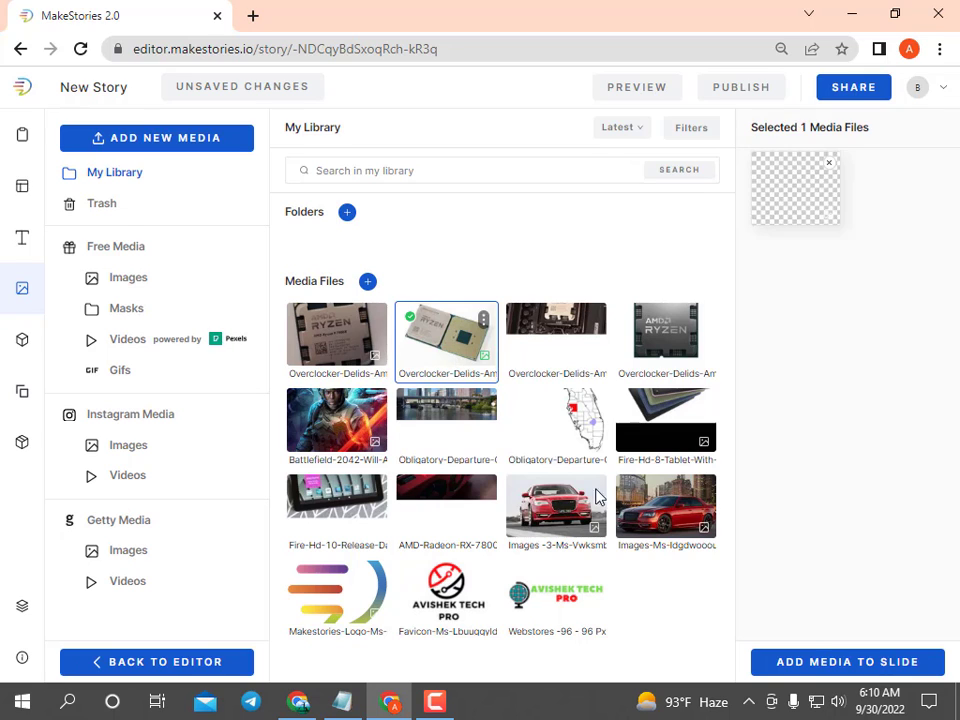
{"action": "left_click", "coordinate": [821, 661]}
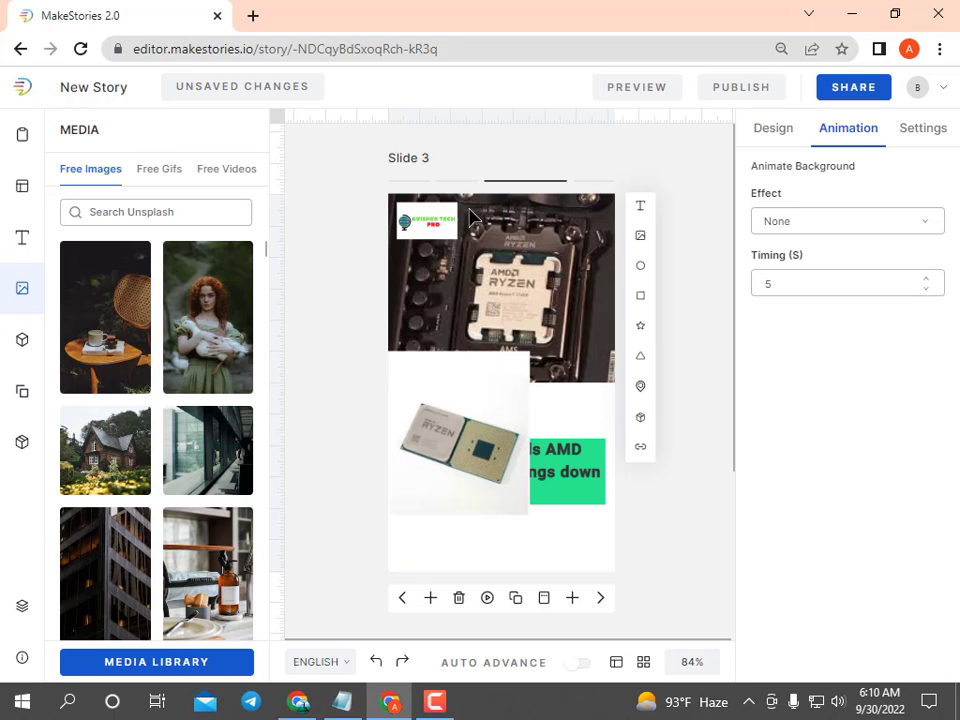
{"action": "right_click", "coordinate": [486, 420]}
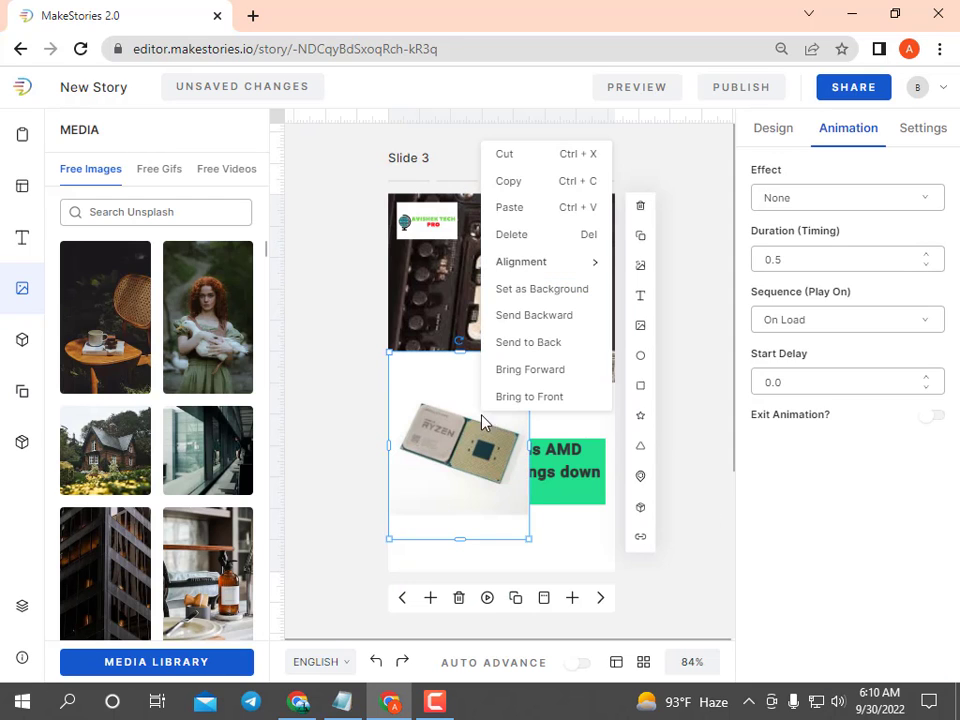
{"action": "left_click", "coordinate": [541, 289]}
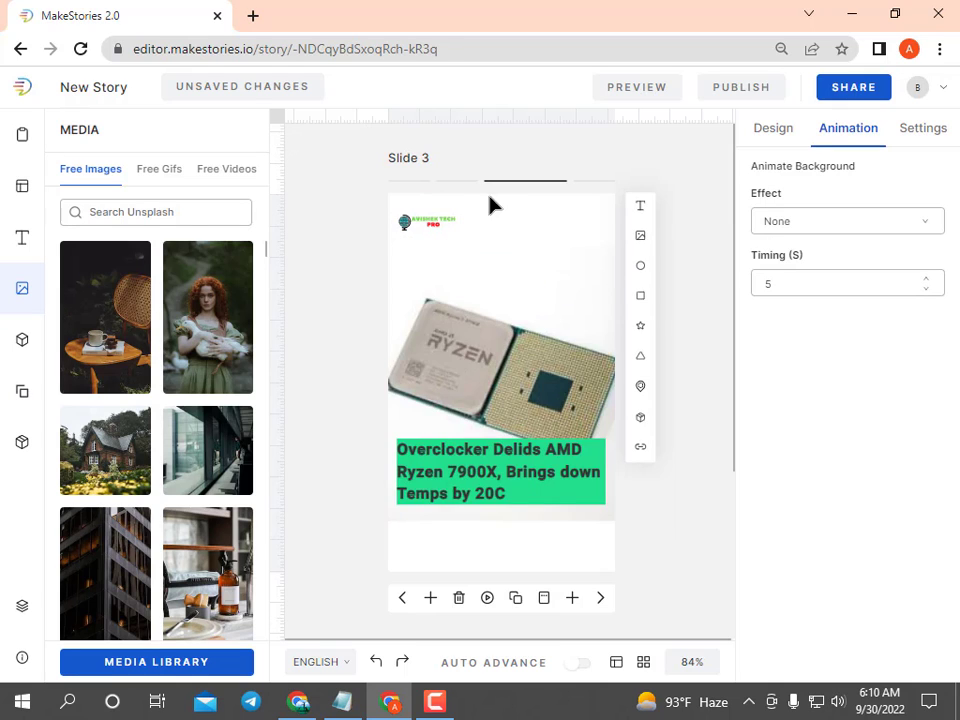
{"action": "left_click", "coordinate": [443, 189]}
{"action": "left_click", "coordinate": [422, 189]}
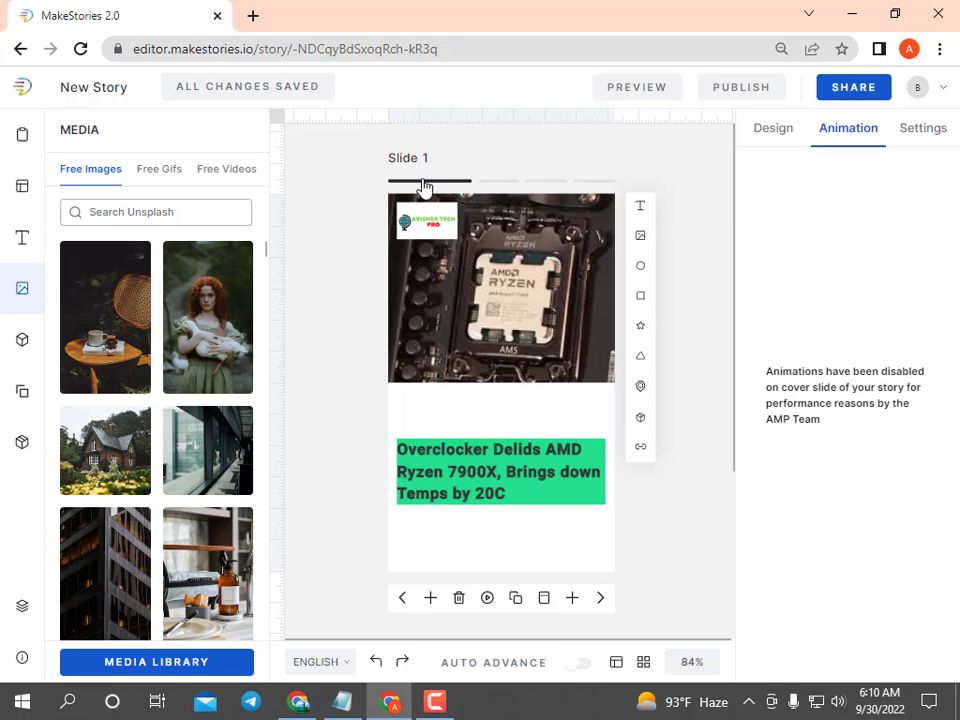
{"action": "left_click", "coordinate": [490, 189]}
{"action": "left_click", "coordinate": [544, 187]}
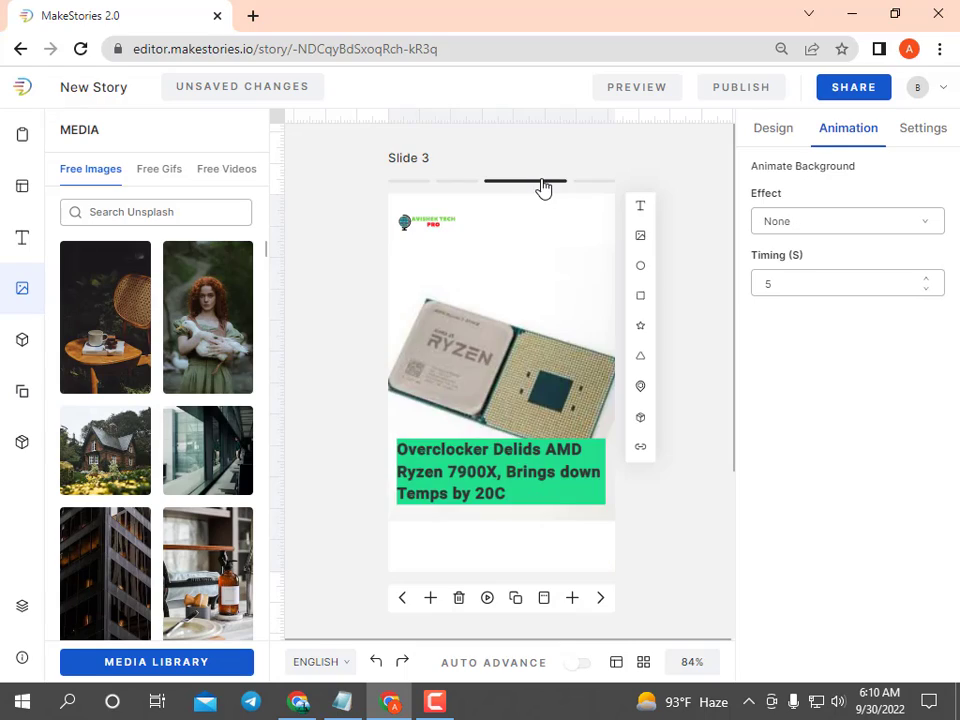
- Switch to the Notepad document and copy the line from "This is by configuration" through "not go along with them!"
{"action": "left_click", "coordinate": [345, 701]}
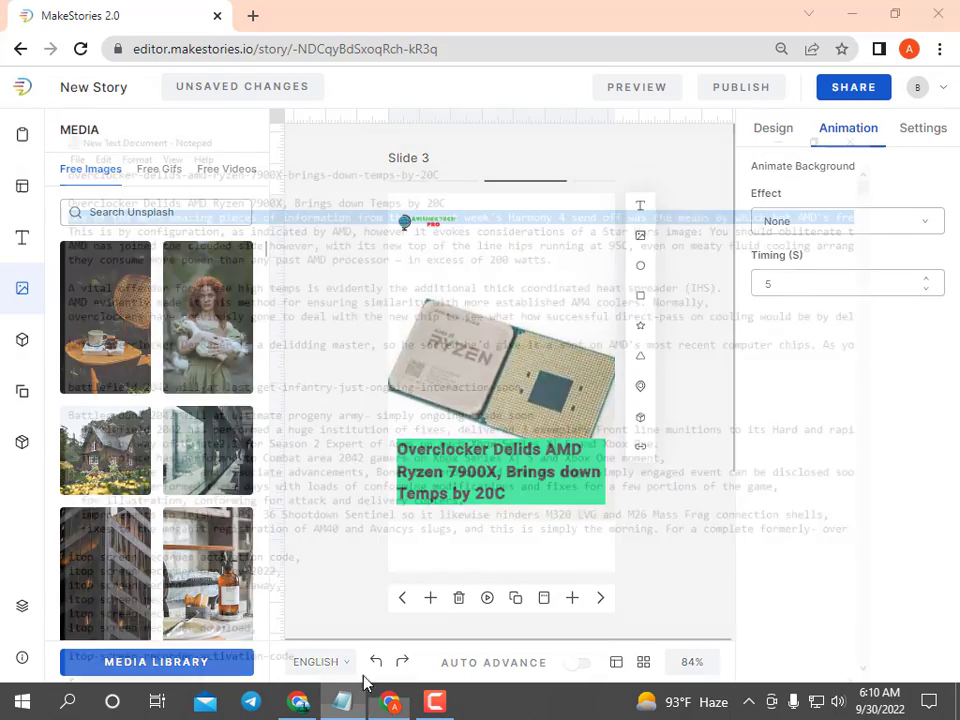
{"action": "left_click_drag", "start_coordinate": [6, 118], "coordinate": [922, 115]}
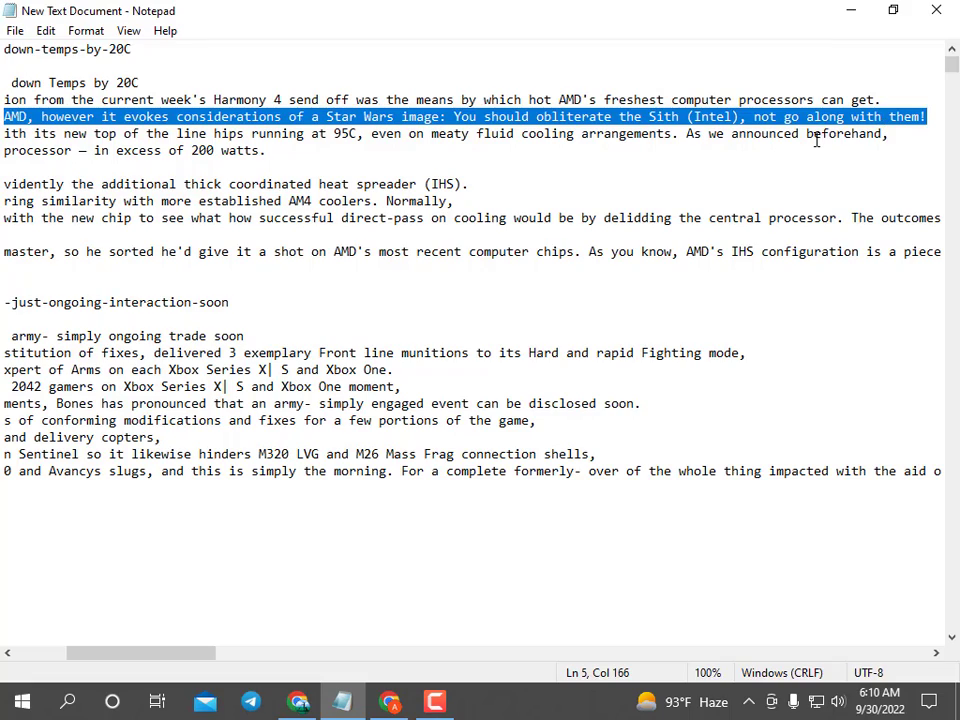
{"action": "left_click_drag", "start_coordinate": [204, 653], "coordinate": [152, 653]}
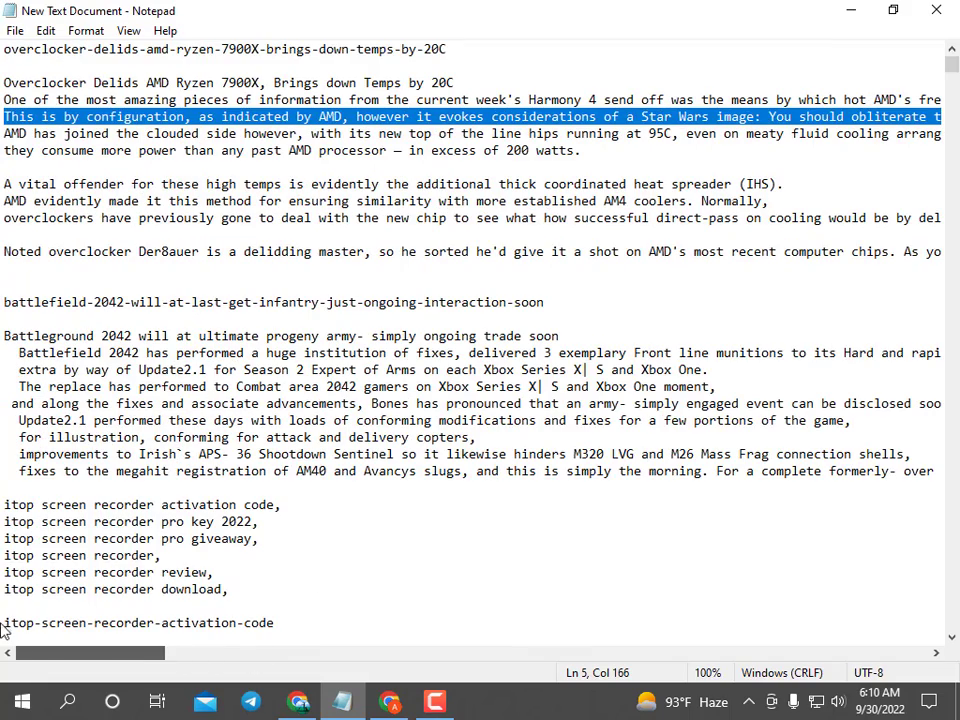
{"action": "left_click", "coordinate": [851, 12]}
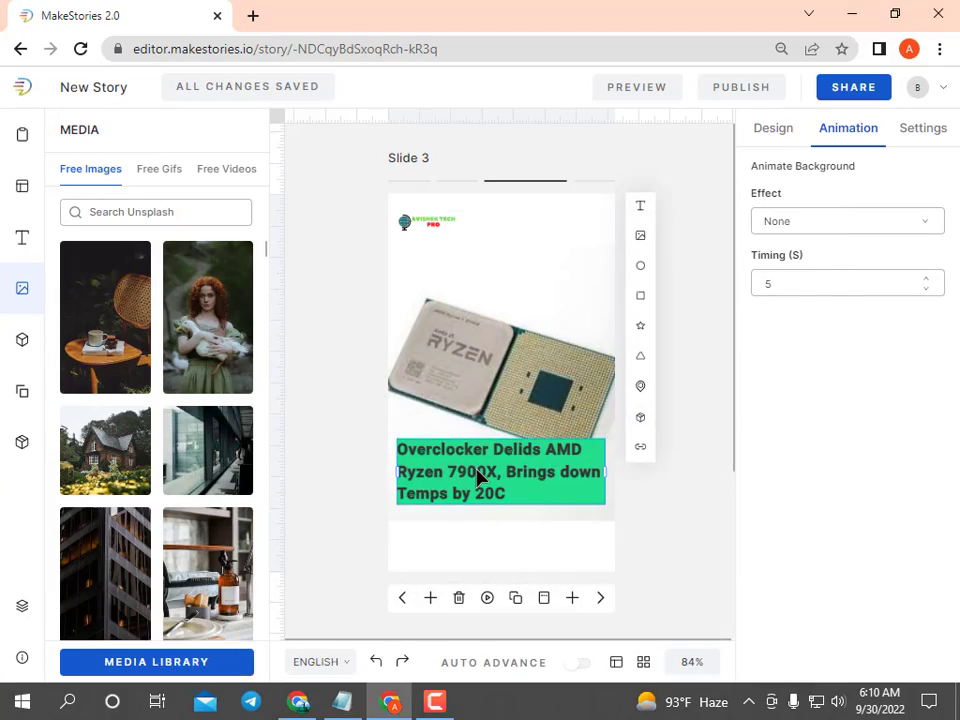
- Replace slide 3's title text with the copied line beginning "This is by configuration, as indicated by AMD"
{"action": "left_click", "coordinate": [462, 466]}
{"action": "double_click", "coordinate": [478, 472]}
{"action": "triple_click", "coordinate": [484, 475]}
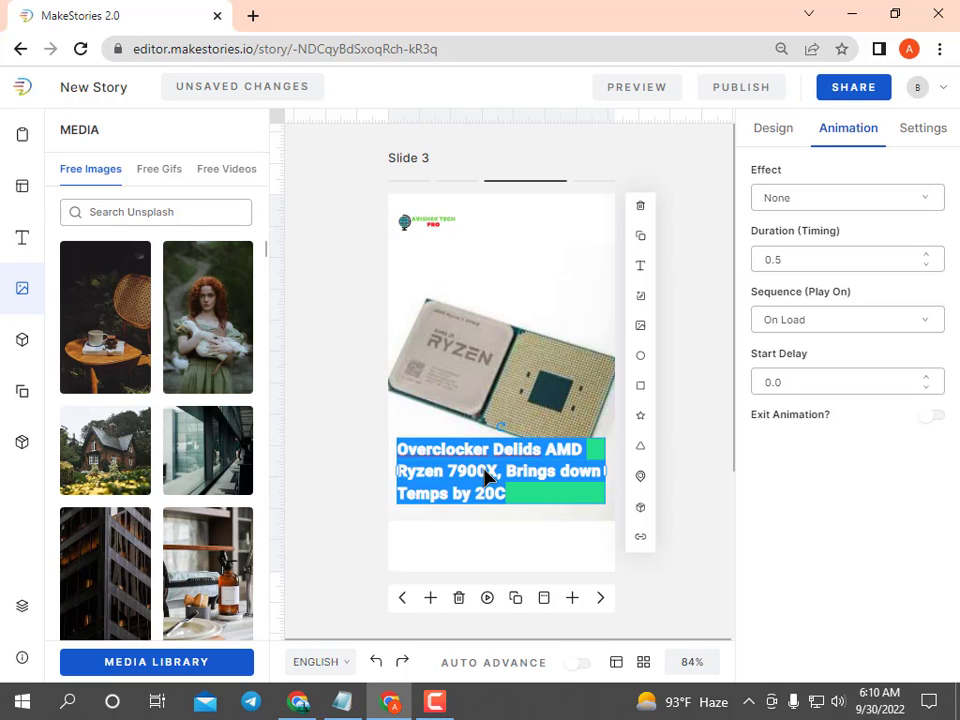
{"action": "type", "text": "This is by configuration, as indicated by AMD, however it evokes considerations of a Star Wars image: You should obliterate the Sith (Intel), not go along with them!"}
{"action": "left_click", "coordinate": [347, 435]}
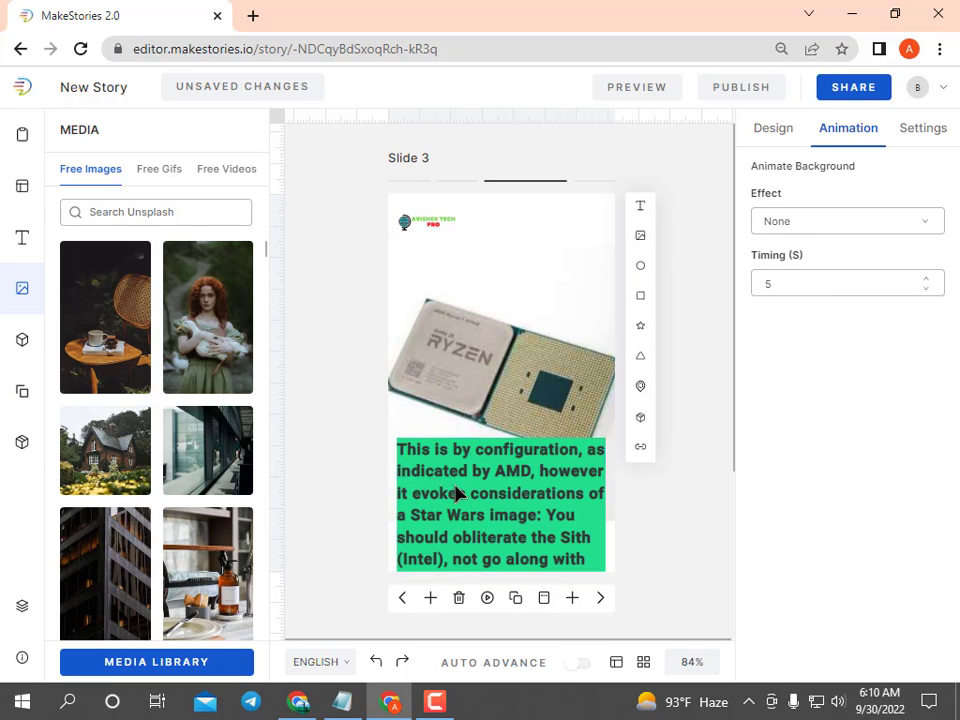
- Widen slide 3's text box until the text fits six lines and place it just below the chips, against the slide's right edge
{"action": "mouse_move", "coordinate": [525, 502]}
{"action": "left_mouse_down"}
{"action": "mouse_move", "coordinate": [531, 478]}
{"action": "mouse_move", "coordinate": [532, 492]}
{"action": "left_mouse_up"}
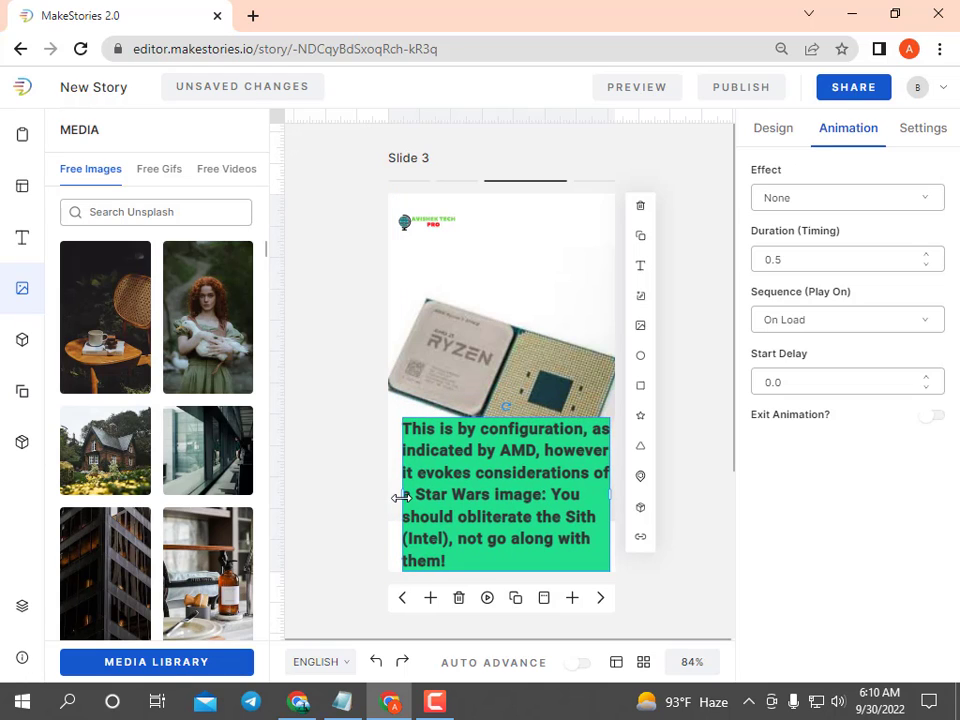
{"action": "left_click_drag", "start_coordinate": [400, 497], "coordinate": [388, 497]}
{"action": "left_click_drag", "start_coordinate": [458, 493], "coordinate": [458, 510]}
{"action": "left_click", "coordinate": [328, 433]}
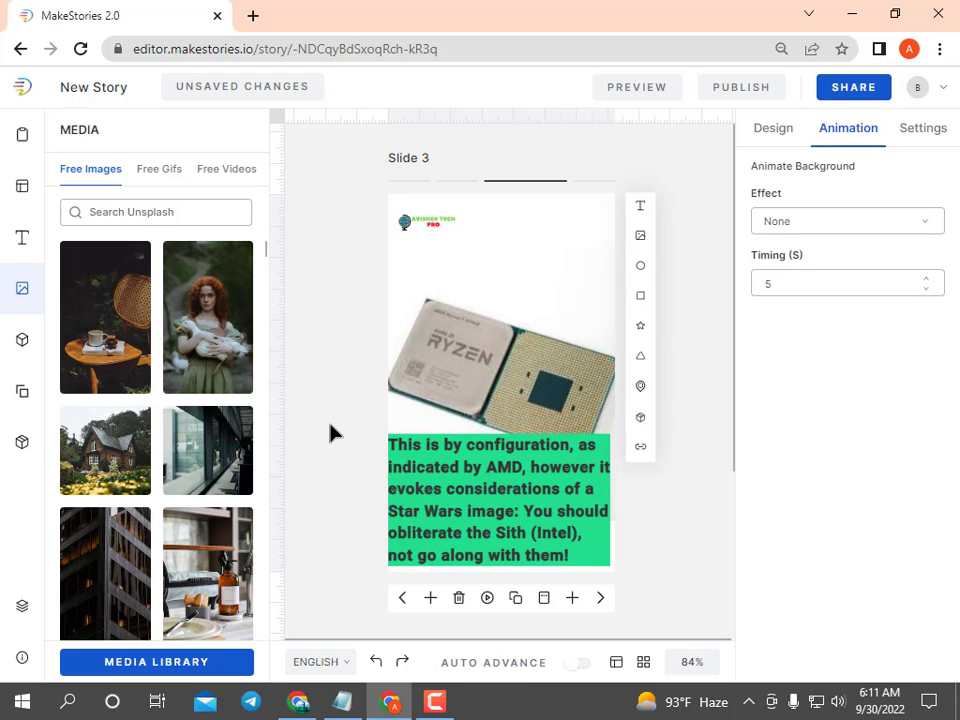
{"action": "left_click_drag", "start_coordinate": [450, 481], "coordinate": [456, 472]}
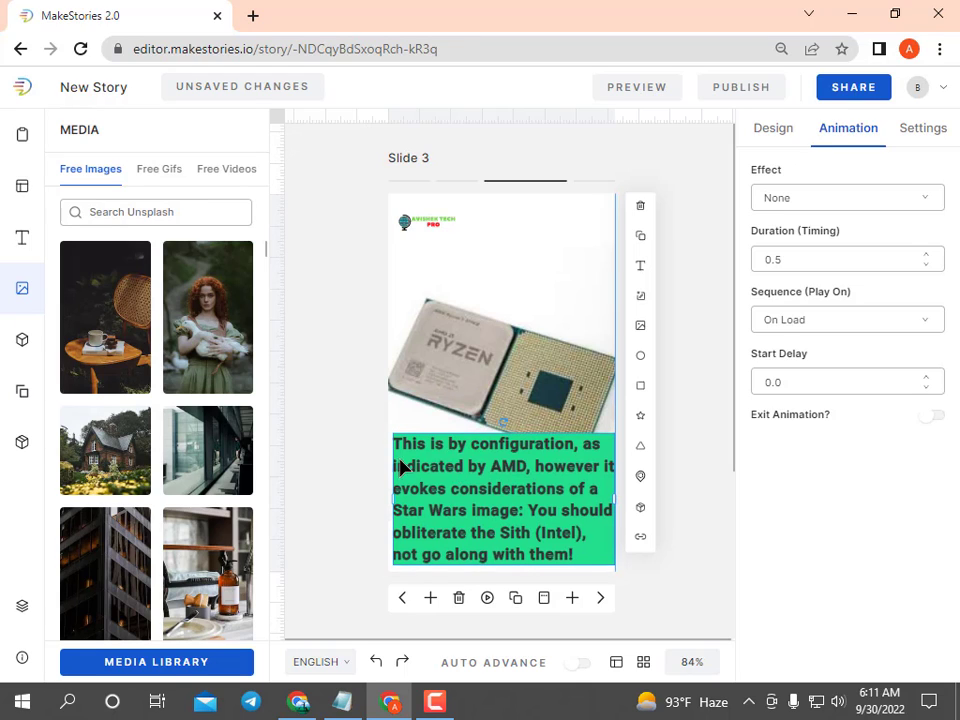
{"action": "left_click", "coordinate": [332, 396]}
- Apply the Fade In animation effect to slide 3's text box and go to slide 4
{"action": "left_click", "coordinate": [560, 455]}
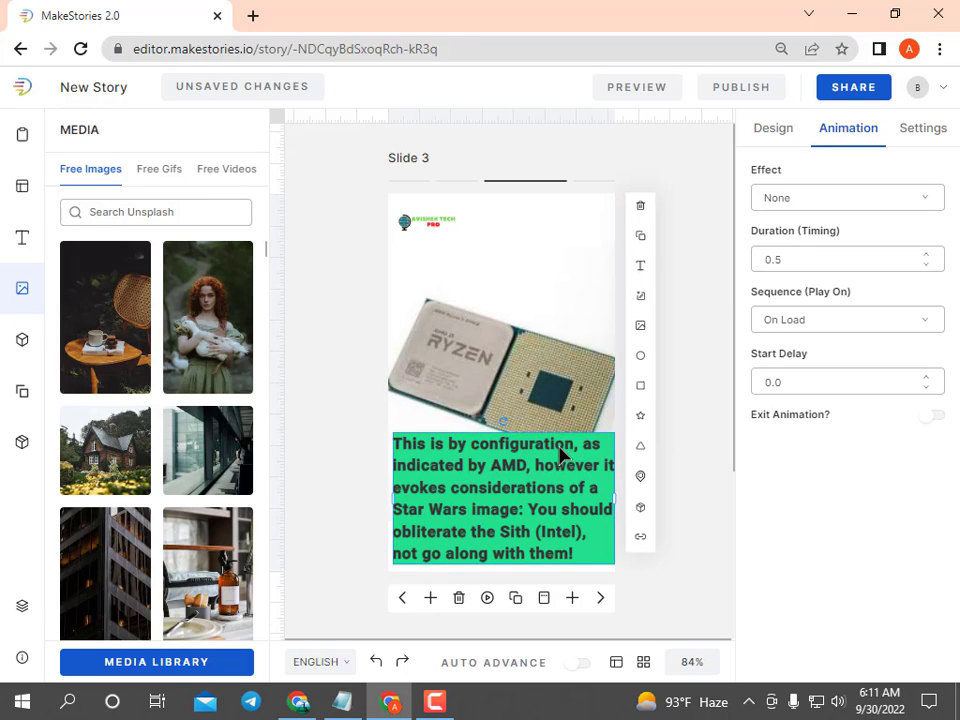
{"action": "left_click", "coordinate": [778, 197]}
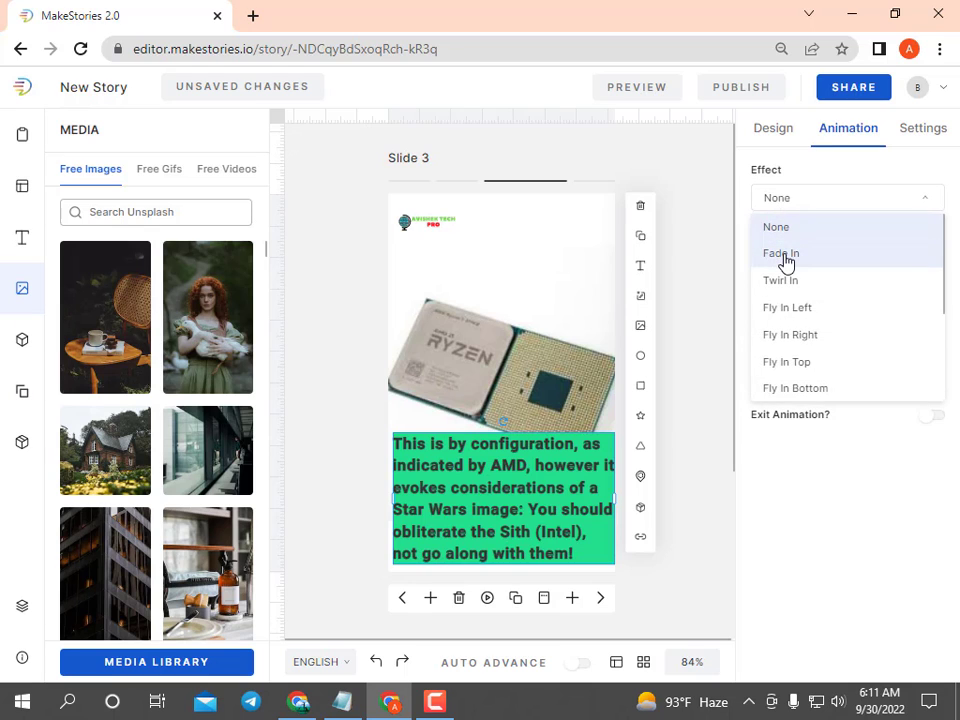
{"action": "left_click", "coordinate": [784, 254]}
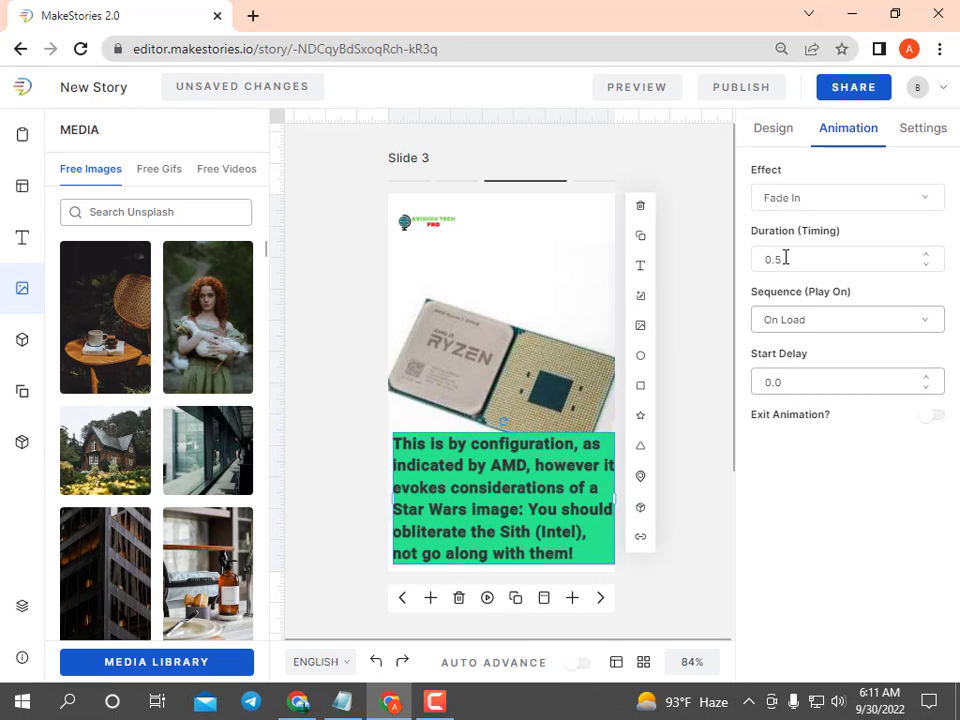
{"action": "left_click", "coordinate": [597, 188]}
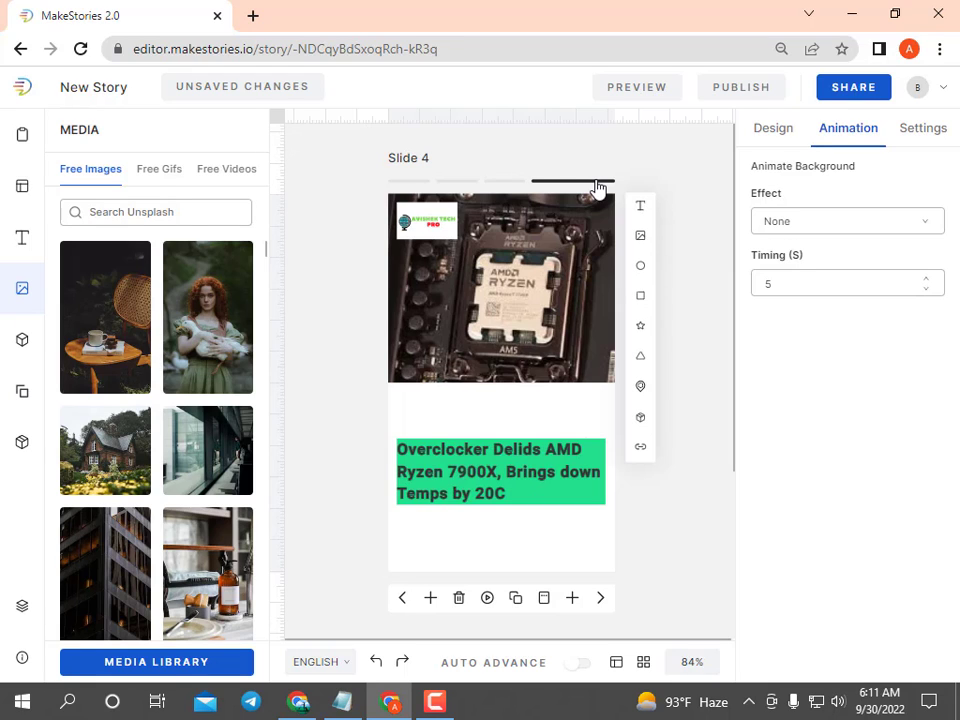
- Add the tilted Ryzen 9 7900X chip photo from the media library to slide 4 and set it as the background
{"action": "left_click", "coordinate": [170, 663]}
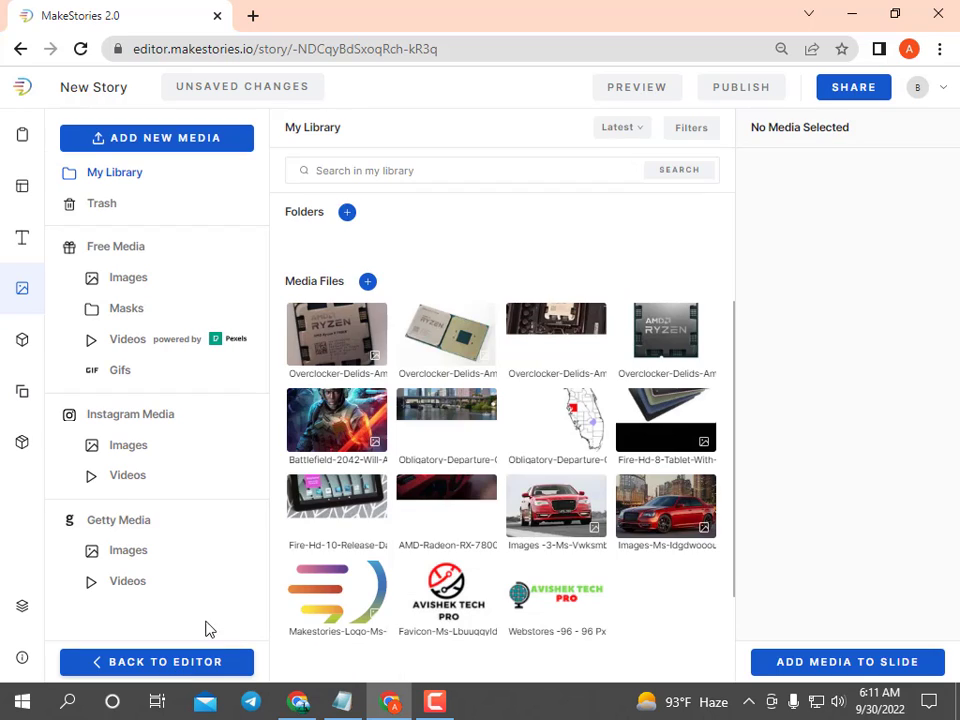
{"action": "left_click", "coordinate": [313, 345]}
{"action": "left_click", "coordinate": [785, 662]}
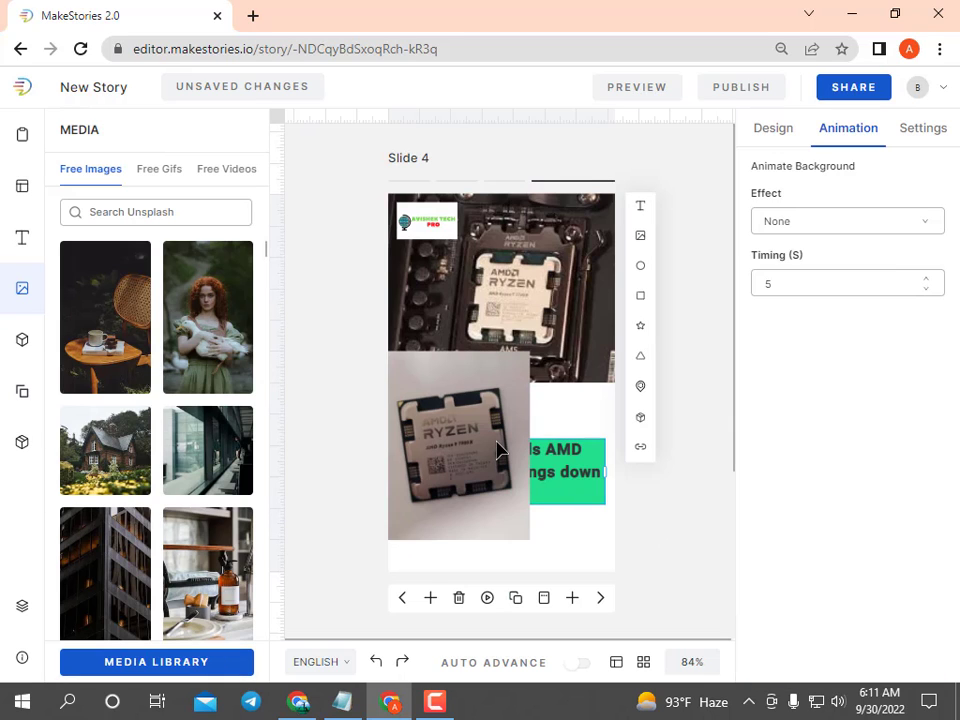
{"action": "right_click", "coordinate": [473, 442]}
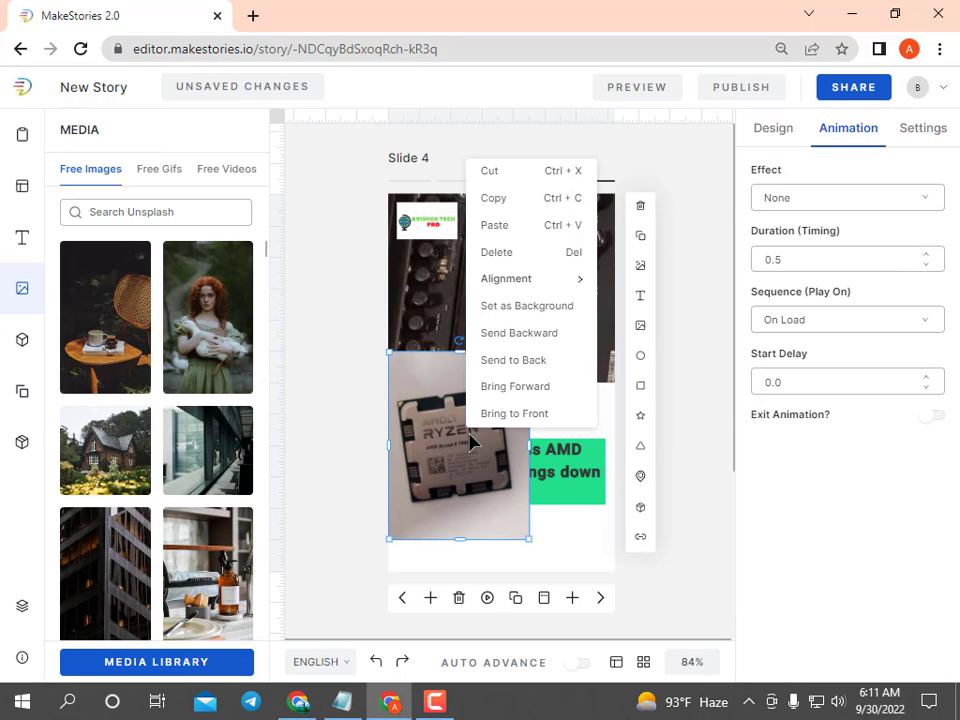
{"action": "left_click", "coordinate": [527, 306]}
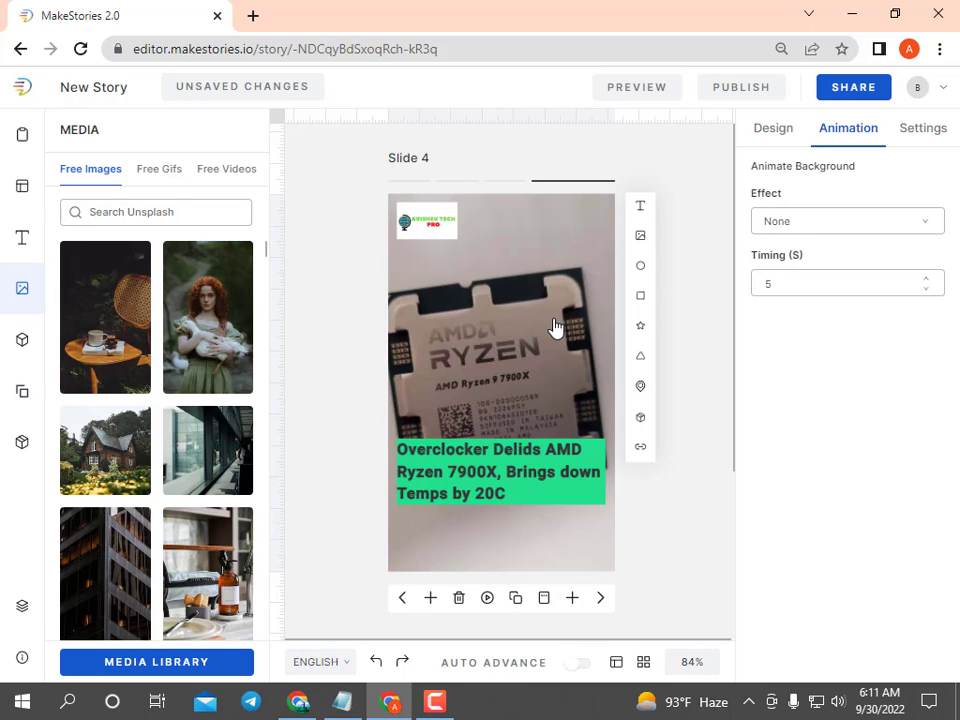
- Switch to the Notepad document, copy the line from "AMD has joined the clouded side" through "announced beforehand,", and return to the story editor
{"action": "left_click", "coordinate": [343, 703]}
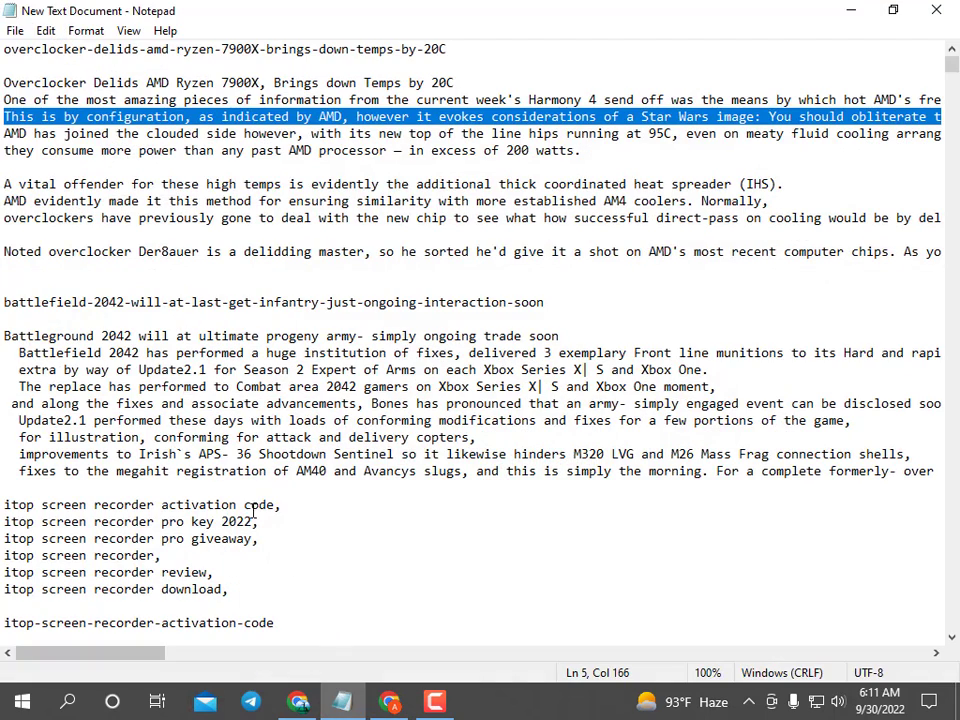
{"action": "left_click_drag", "start_coordinate": [5, 137], "coordinate": [953, 135]}
{"action": "key", "text": "ctrl+c"}
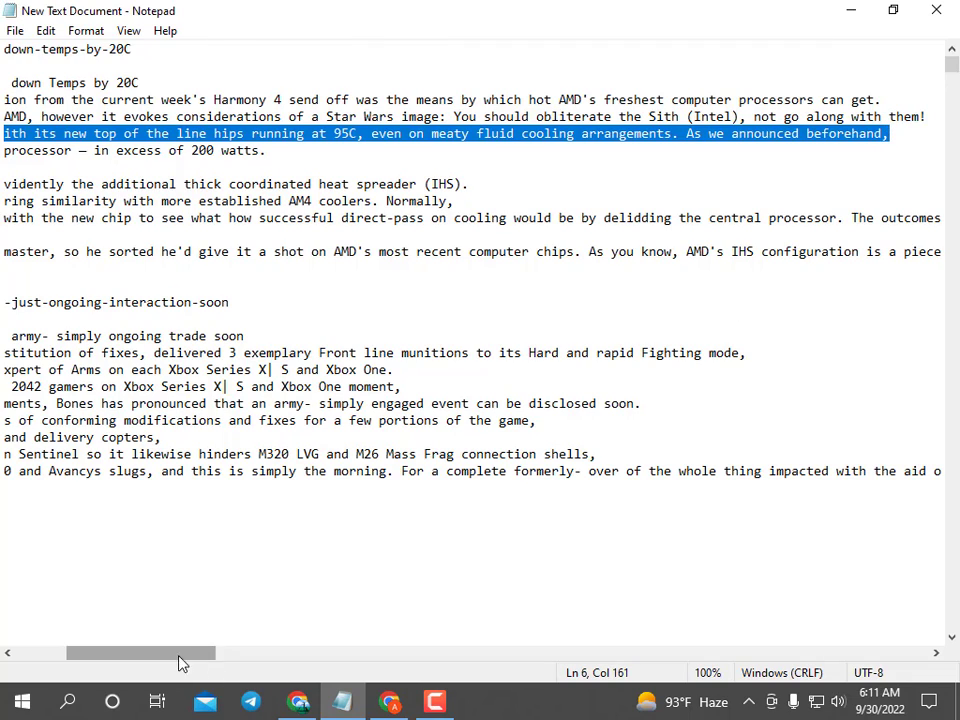
{"action": "left_click_drag", "start_coordinate": [182, 655], "coordinate": [130, 655]}
{"action": "left_click", "coordinate": [851, 9]}
- Replace slide 4's title text with the copied "AMD has joined the clouded side" line and move the box up so it fits on the slide
{"action": "left_click", "coordinate": [467, 484]}
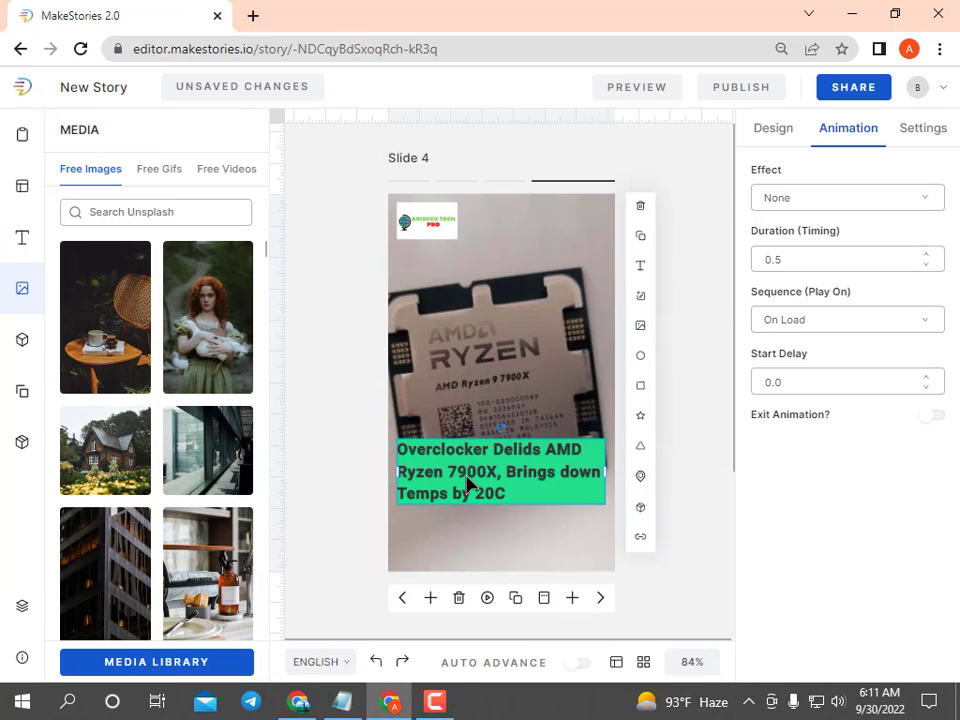
{"action": "double_click", "coordinate": [467, 484]}
{"action": "key", "text": "ctrl+v"}
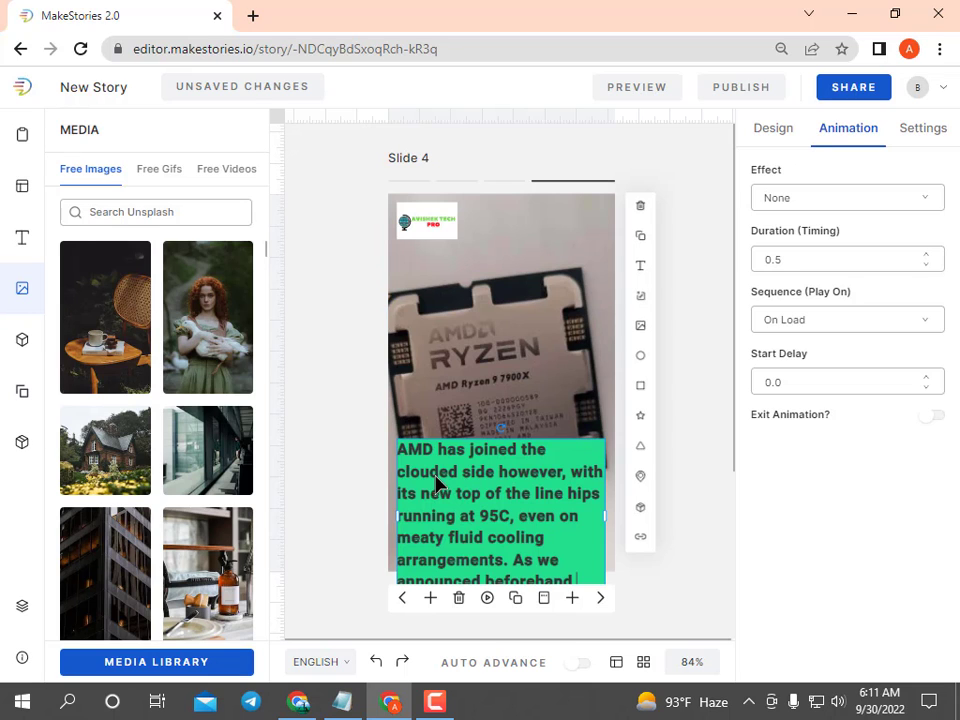
{"action": "mouse_move", "coordinate": [527, 466]}
{"action": "left_mouse_down"}
{"action": "mouse_move", "coordinate": [549, 315]}
{"action": "mouse_move", "coordinate": [523, 482]}
{"action": "mouse_move", "coordinate": [531, 482]}
{"action": "left_mouse_up"}
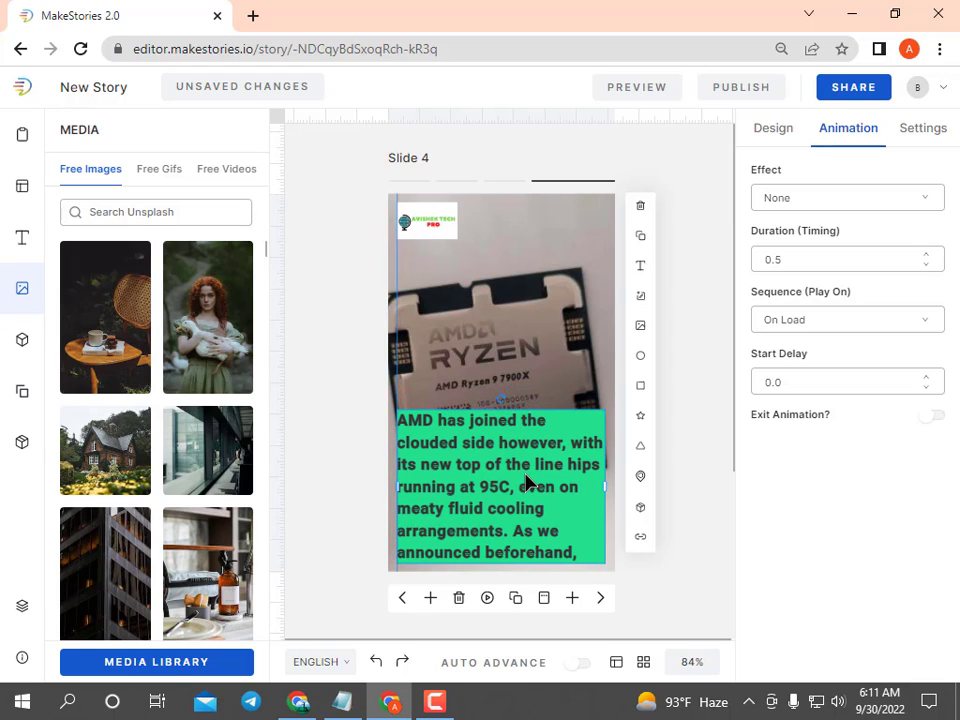
{"action": "left_click", "coordinate": [349, 360]}
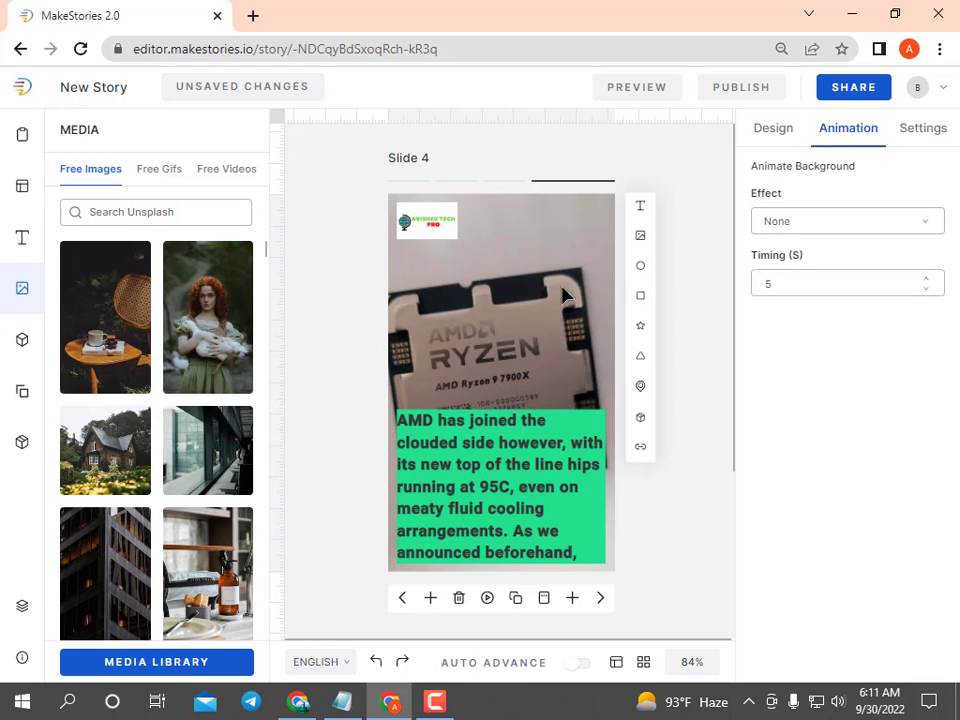
- Apply the Zoom Out animation effect to slide 4's background and duplicate the slide as slide 5
{"action": "left_click", "coordinate": [797, 222]}
{"action": "left_click", "coordinate": [790, 304]}
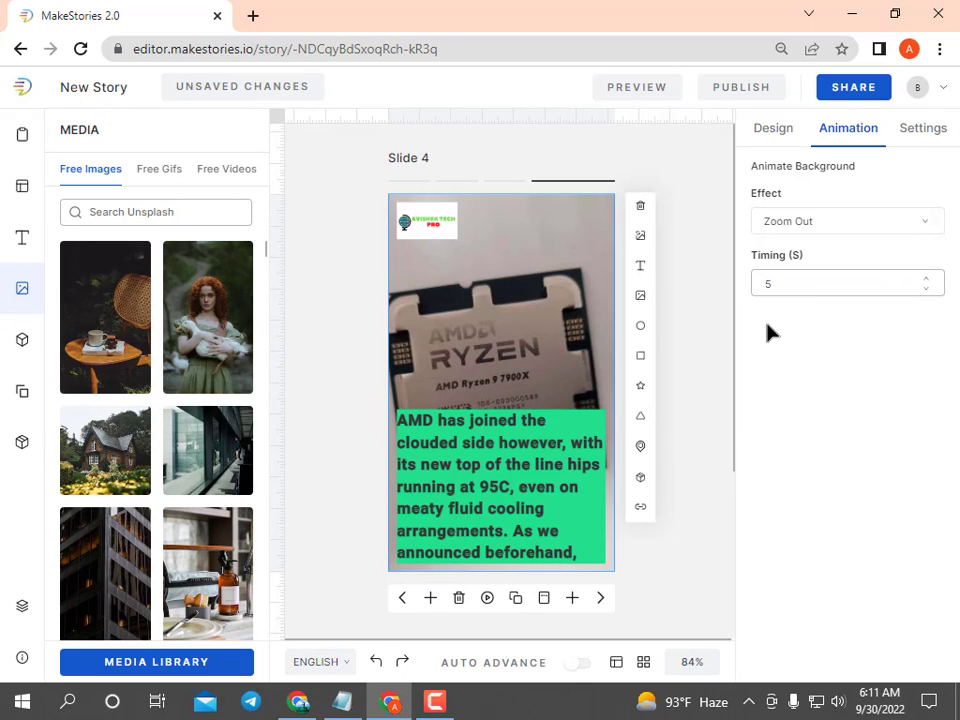
{"action": "left_click", "coordinate": [343, 299]}
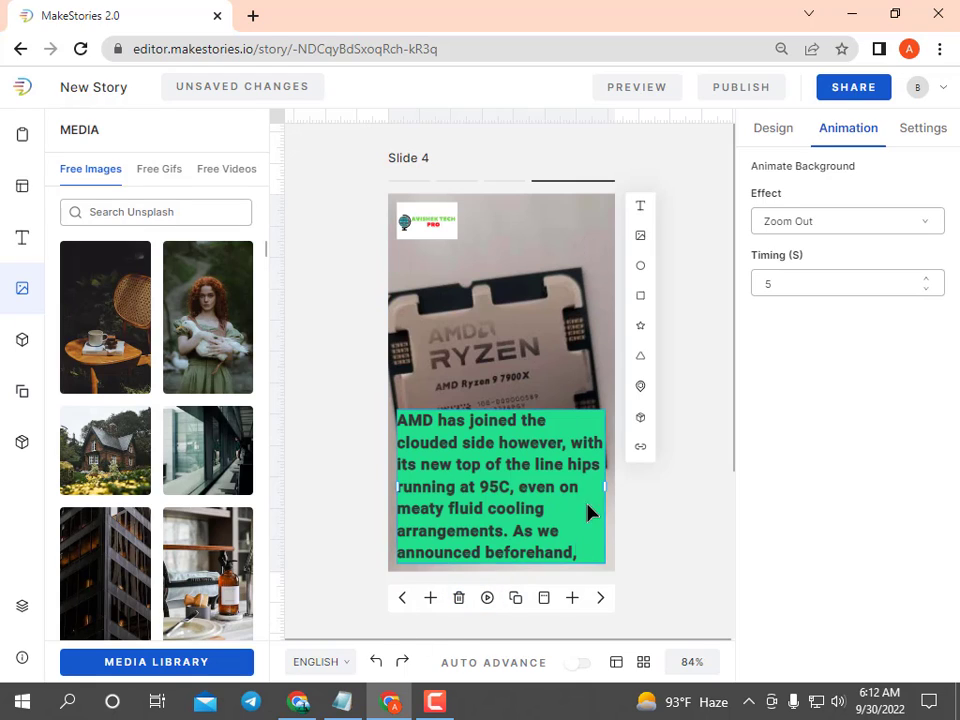
{"action": "left_click", "coordinate": [516, 598]}
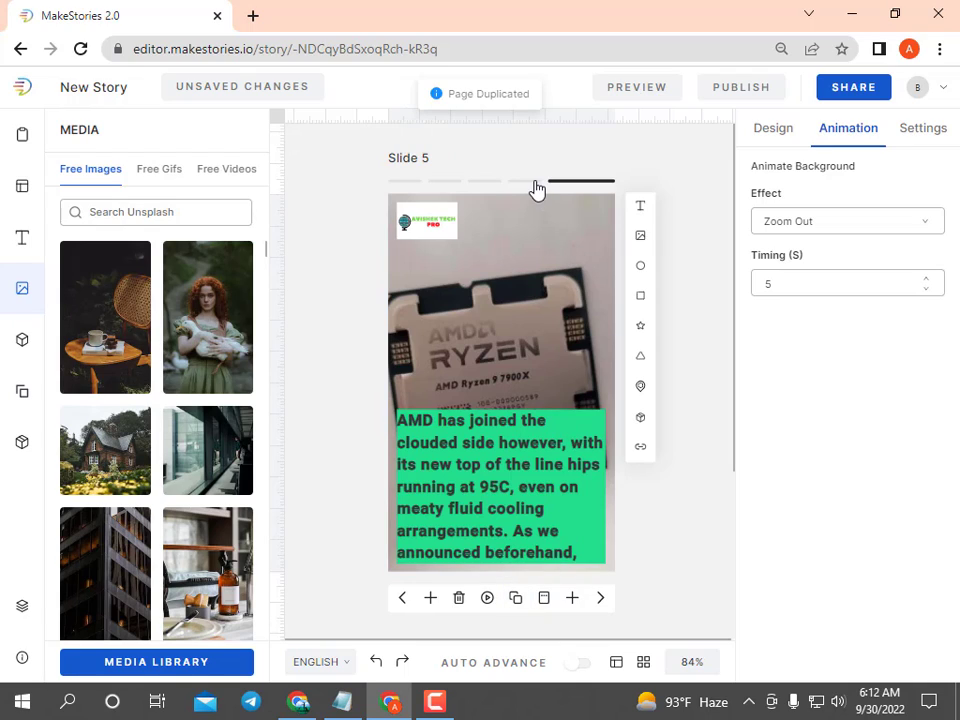
{"action": "left_click", "coordinate": [462, 533]}
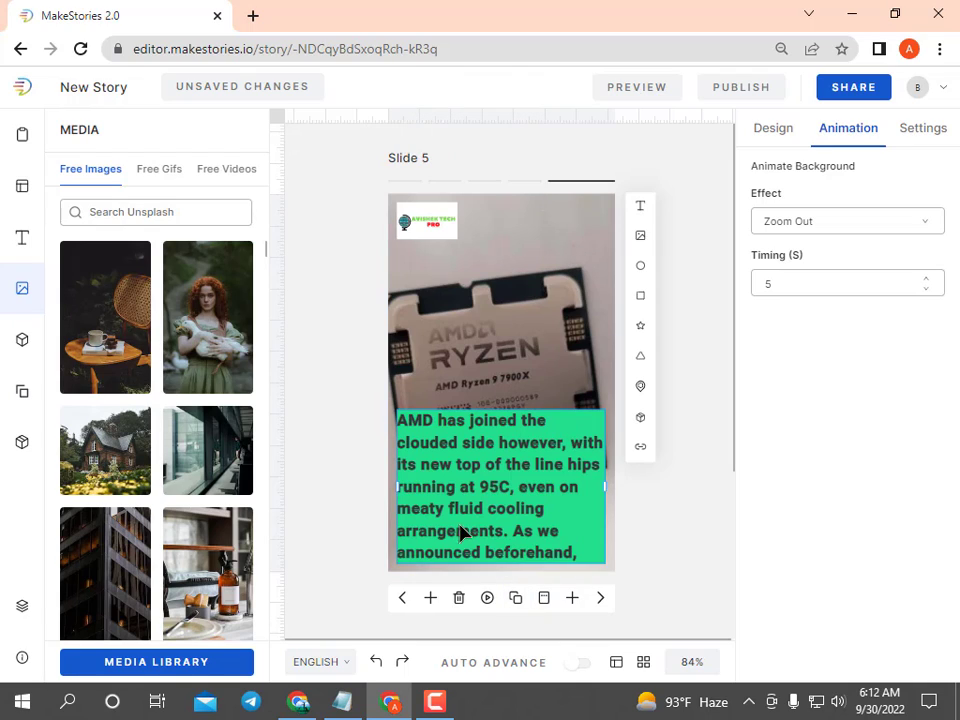
- Copy "Ryzen 7900X" from the headline in Notepad and search the free Unsplash images for it
{"action": "key", "text": "alt+Tab"}
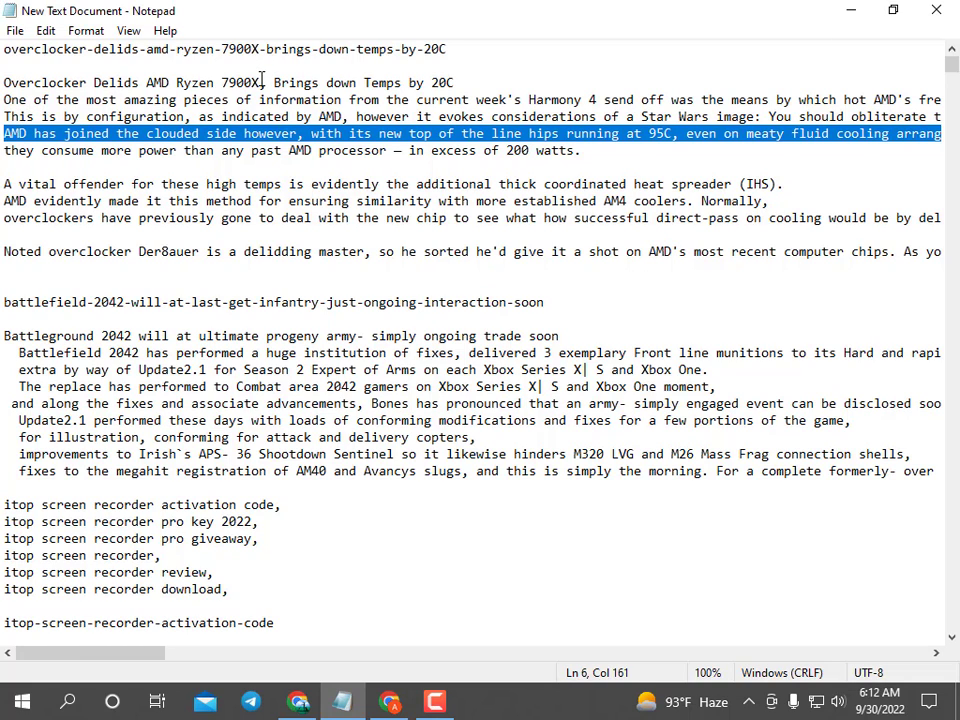
{"action": "left_click_drag", "start_coordinate": [262, 80], "coordinate": [177, 83]}
{"action": "key", "text": "ctrl+c"}
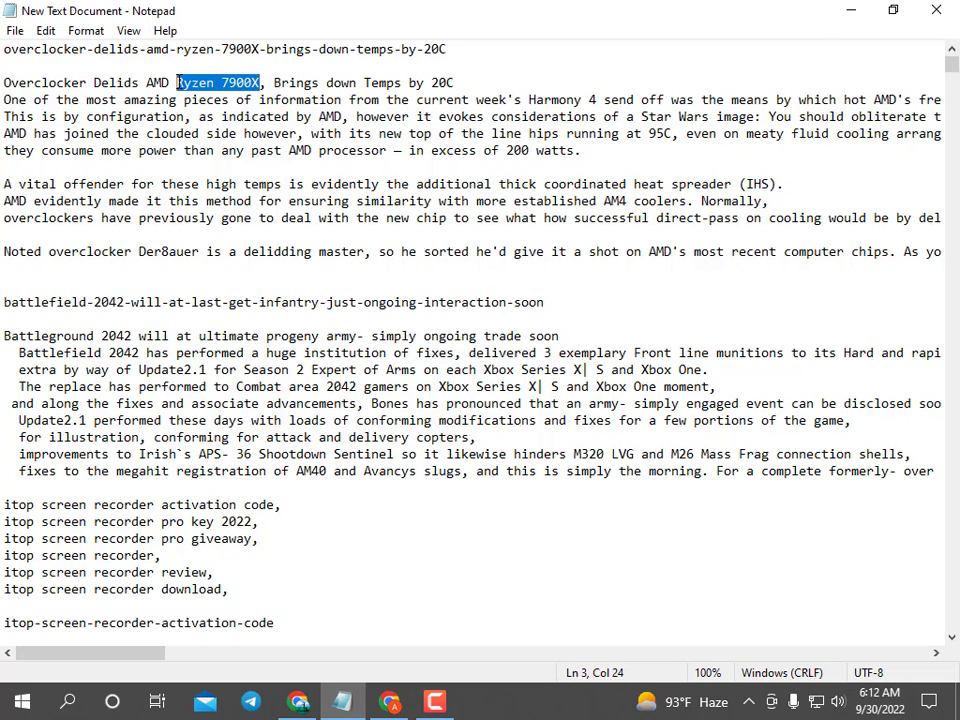
{"action": "left_click", "coordinate": [851, 9]}
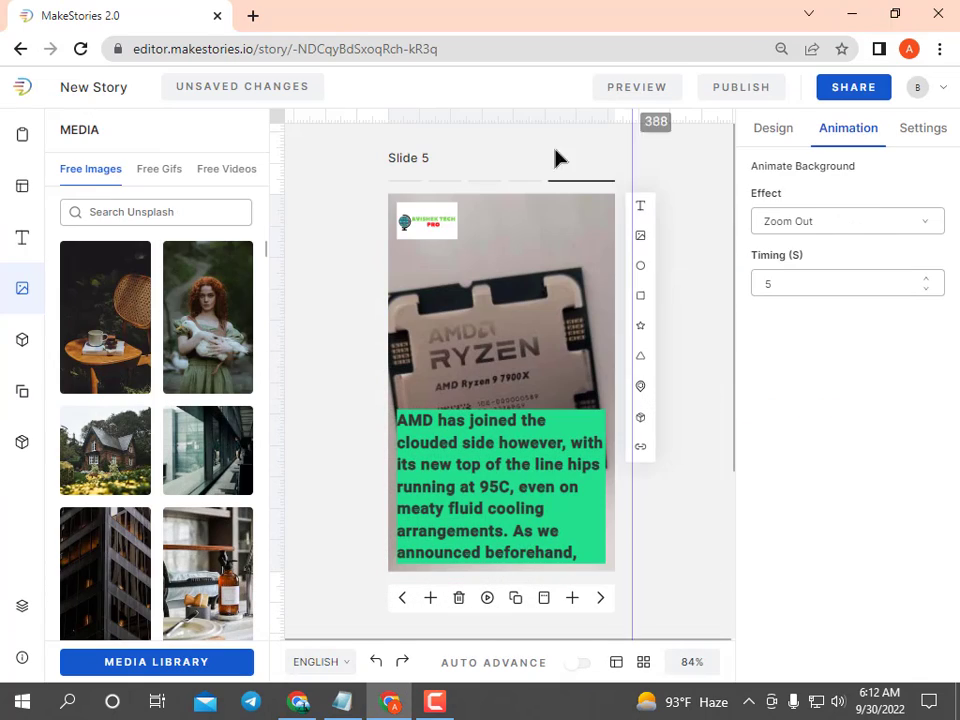
{"action": "left_click", "coordinate": [111, 213]}
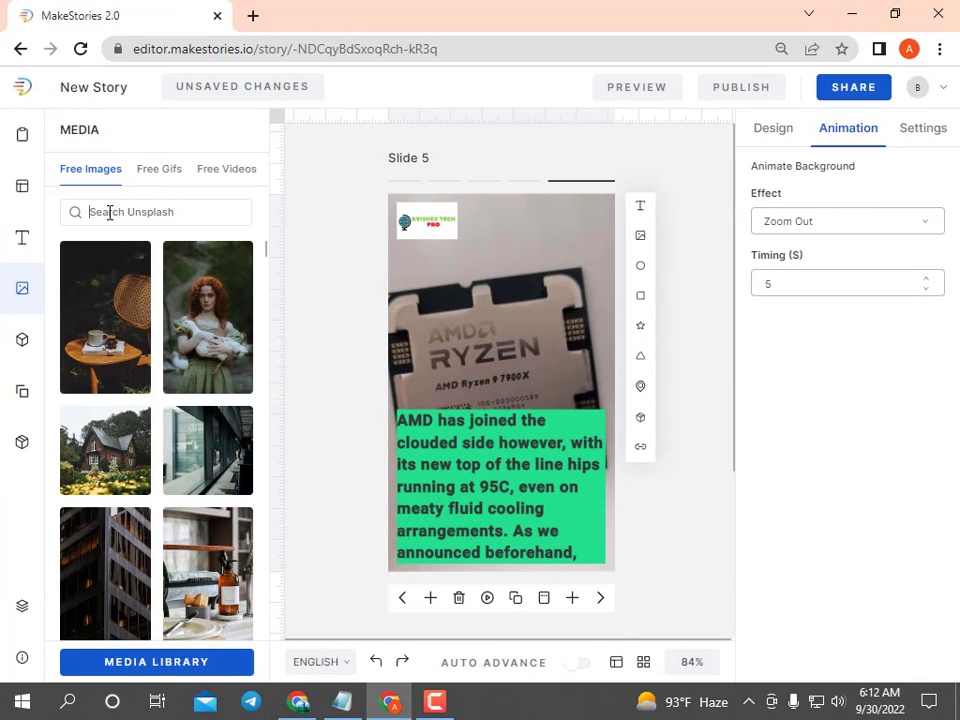
{"action": "key", "text": "ctrl+v"}
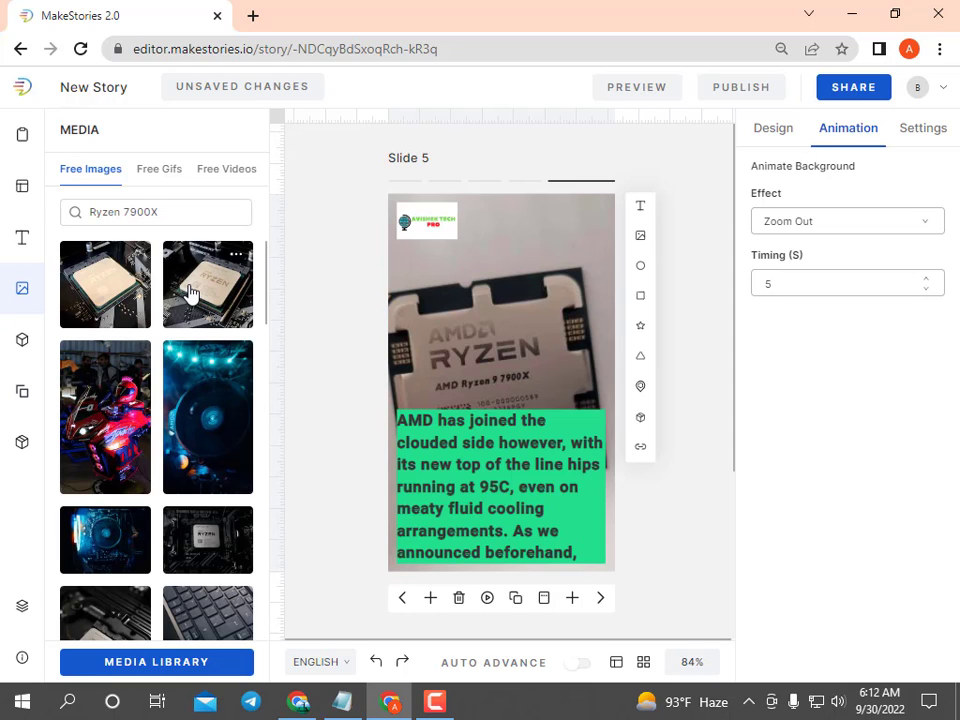
- Place the second Ryzen processor photo from the search results on slide 5 and set it as the background
{"action": "left_click_drag", "start_coordinate": [185, 255], "coordinate": [500, 322]}
{"action": "right_click", "coordinate": [500, 322]}
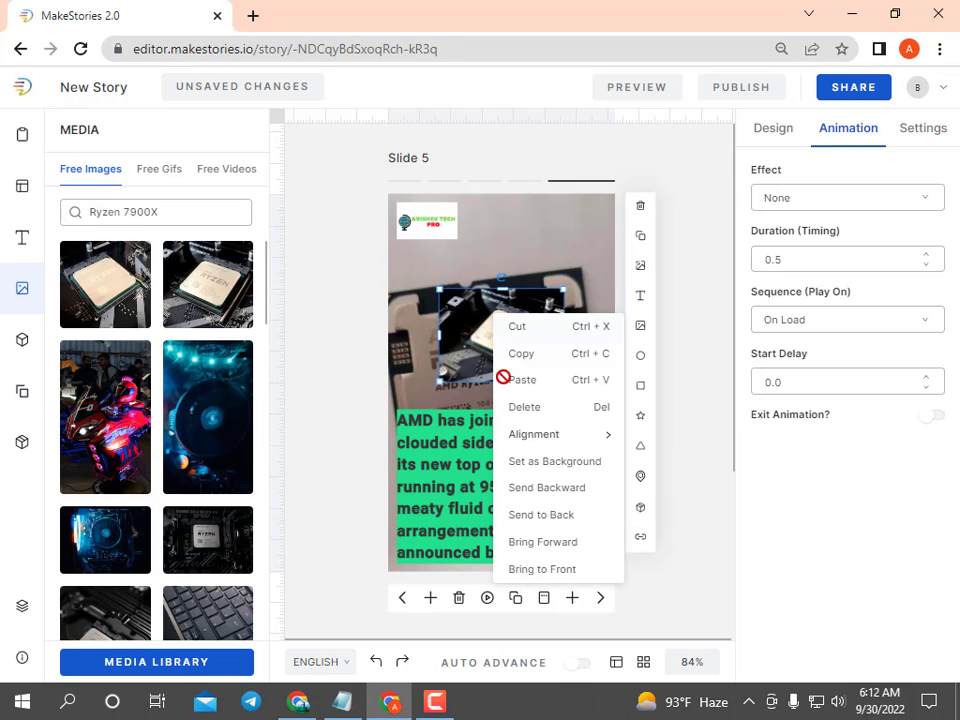
{"action": "right_click", "coordinate": [548, 465]}
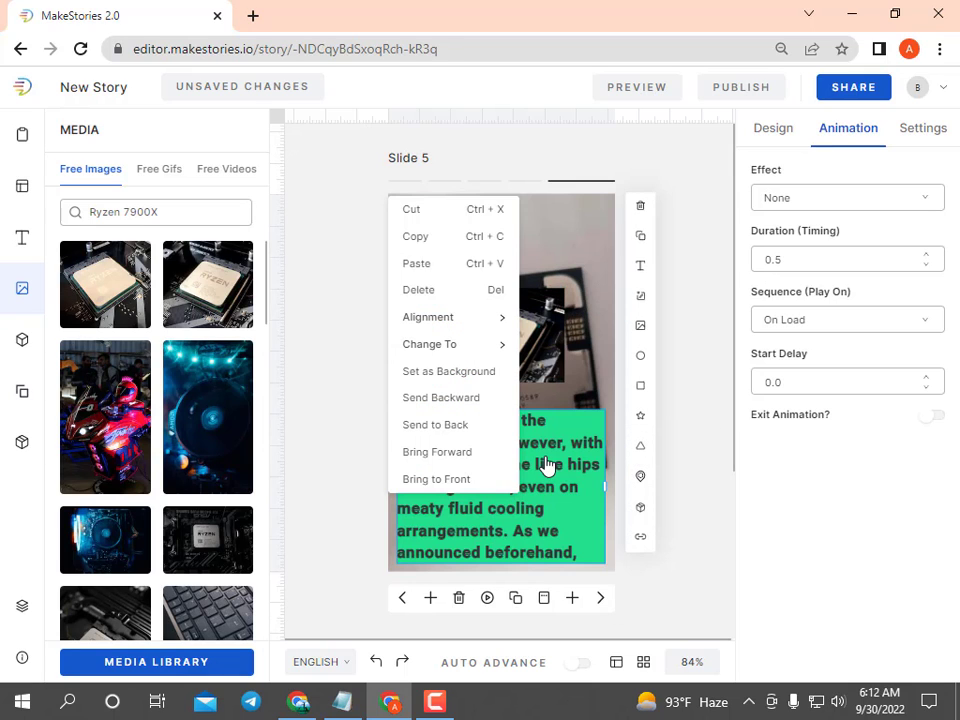
{"action": "left_click", "coordinate": [350, 338]}
{"action": "right_click", "coordinate": [481, 343]}
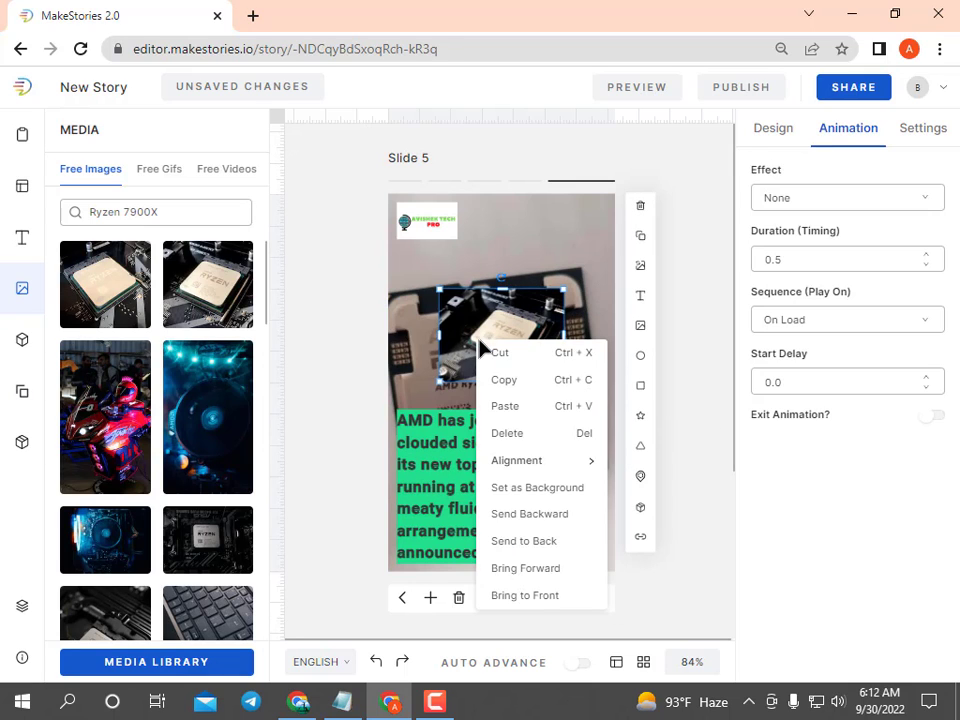
{"action": "left_click", "coordinate": [546, 488]}
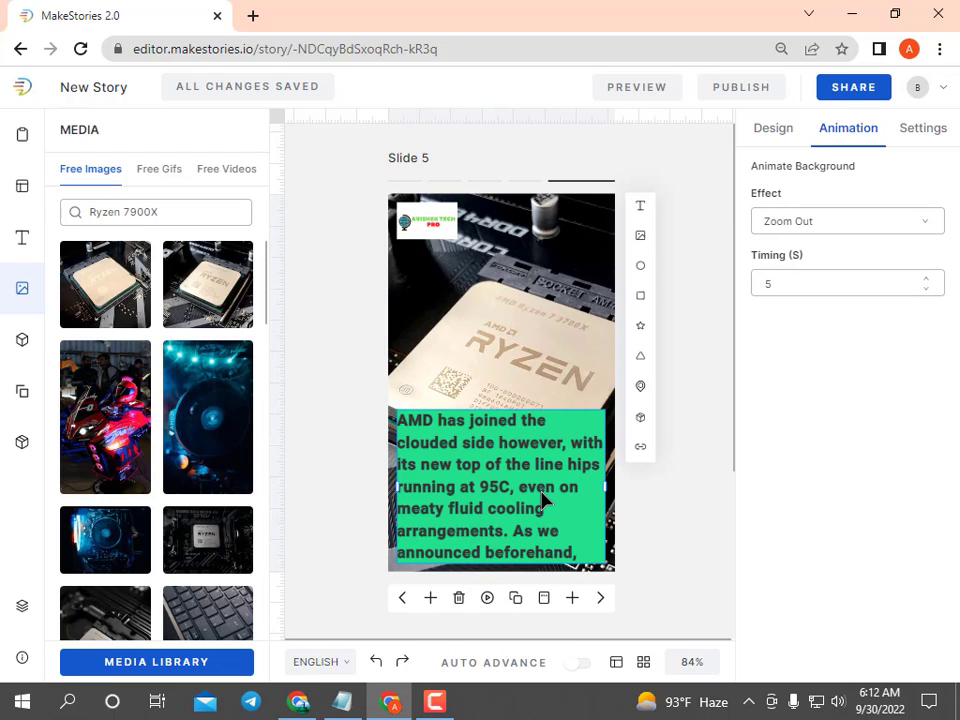
- Switch to Notepad, copy the line "they consume more power than any past AMD processor — in excess of 200 watts.", and return to the story editor
{"action": "left_click", "coordinate": [342, 700]}
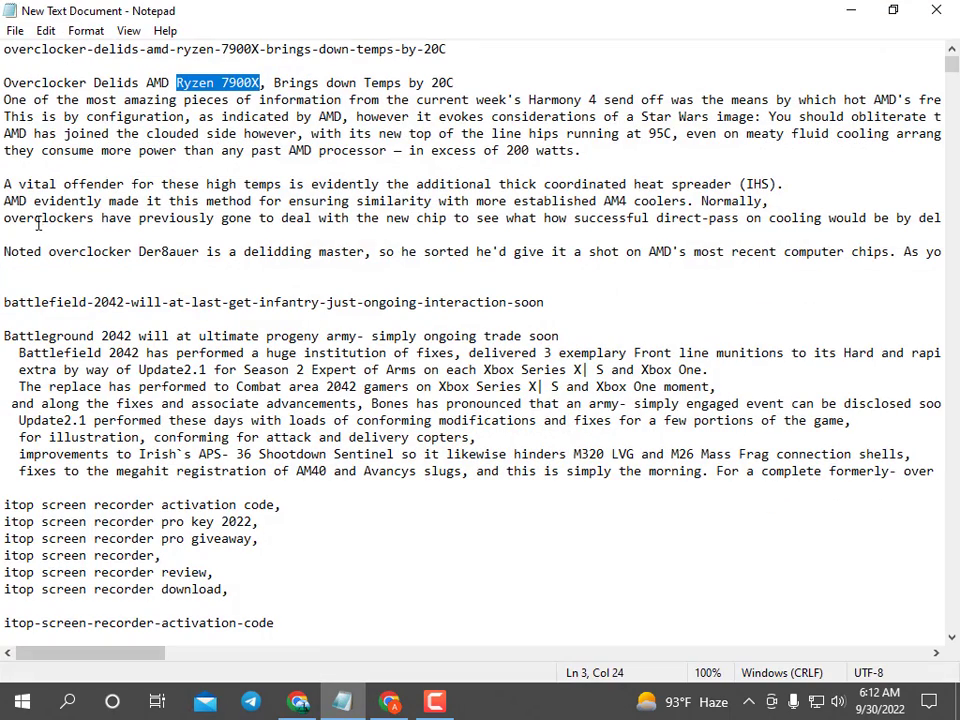
{"action": "left_click_drag", "start_coordinate": [4, 150], "coordinate": [572, 150]}
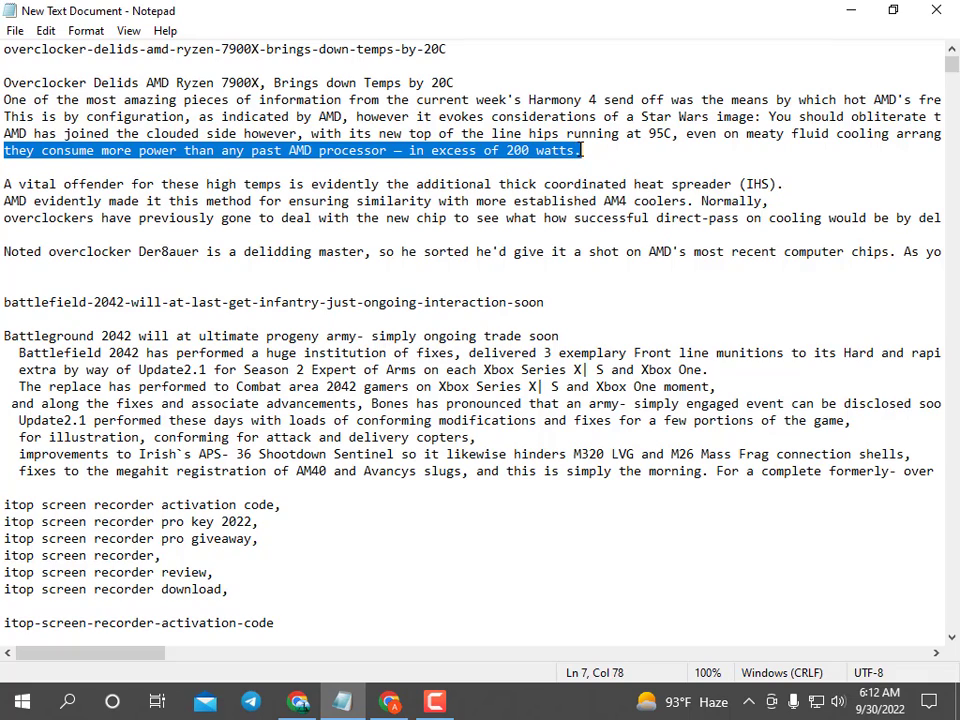
{"action": "right_click", "coordinate": [582, 150]}
{"action": "left_click", "coordinate": [620, 208]}
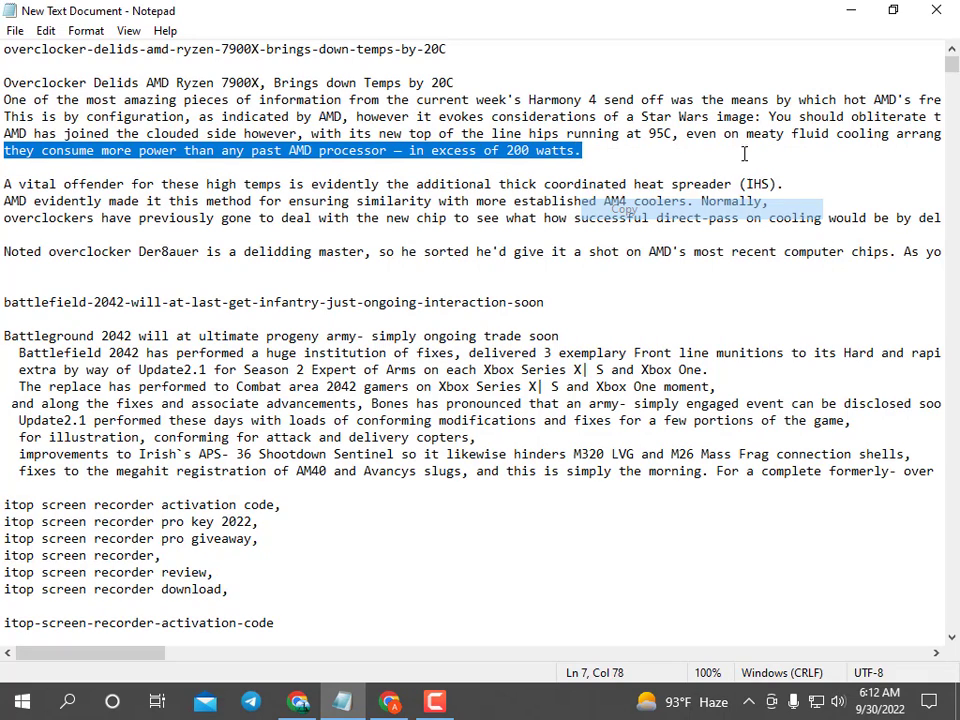
{"action": "left_click", "coordinate": [850, 10]}
- Replace slide 5's text with the copied power consumption line and capitalize its first word to "They"
{"action": "left_click", "coordinate": [514, 456]}
{"action": "key", "text": "ctrl+a"}
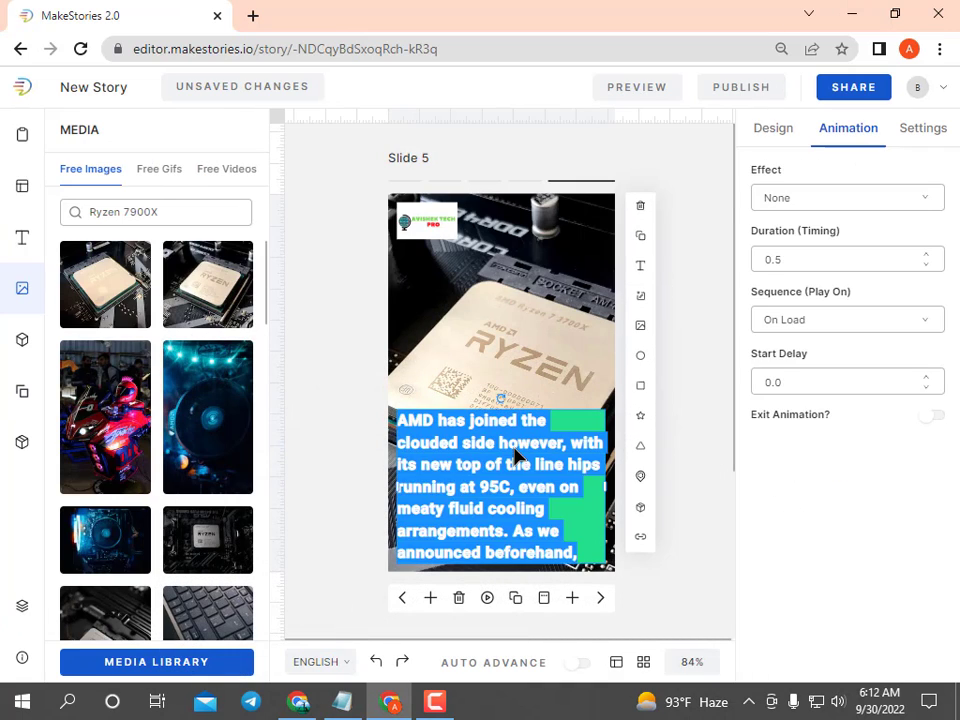
{"action": "key", "text": "ctrl+v"}
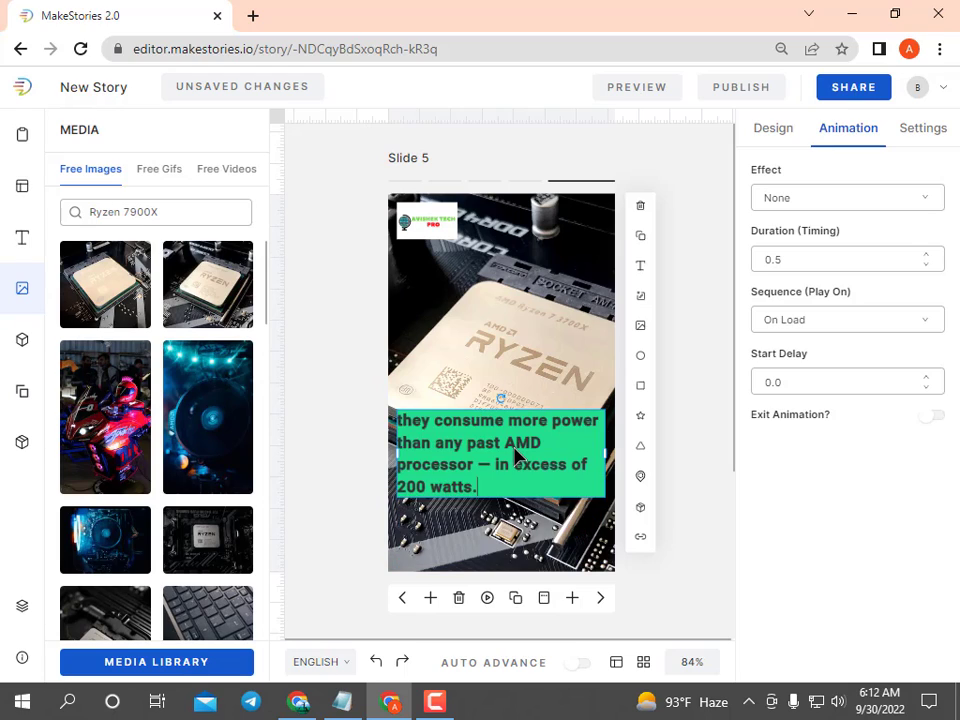
{"action": "left_click", "coordinate": [407, 427]}
{"action": "key", "text": "BackSpace"}
{"action": "type", "text": "T"}
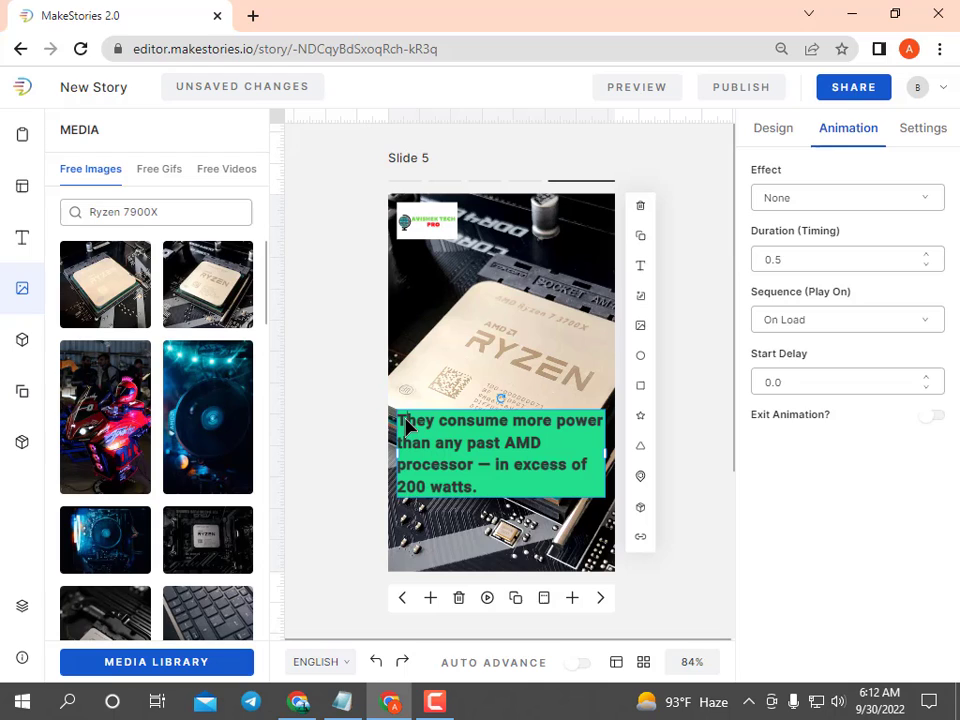
- Move slide 5's text box down near the slide's lower edge, just below the processor
{"action": "left_click", "coordinate": [335, 410]}
{"action": "left_click_drag", "start_coordinate": [491, 450], "coordinate": [497, 512]}
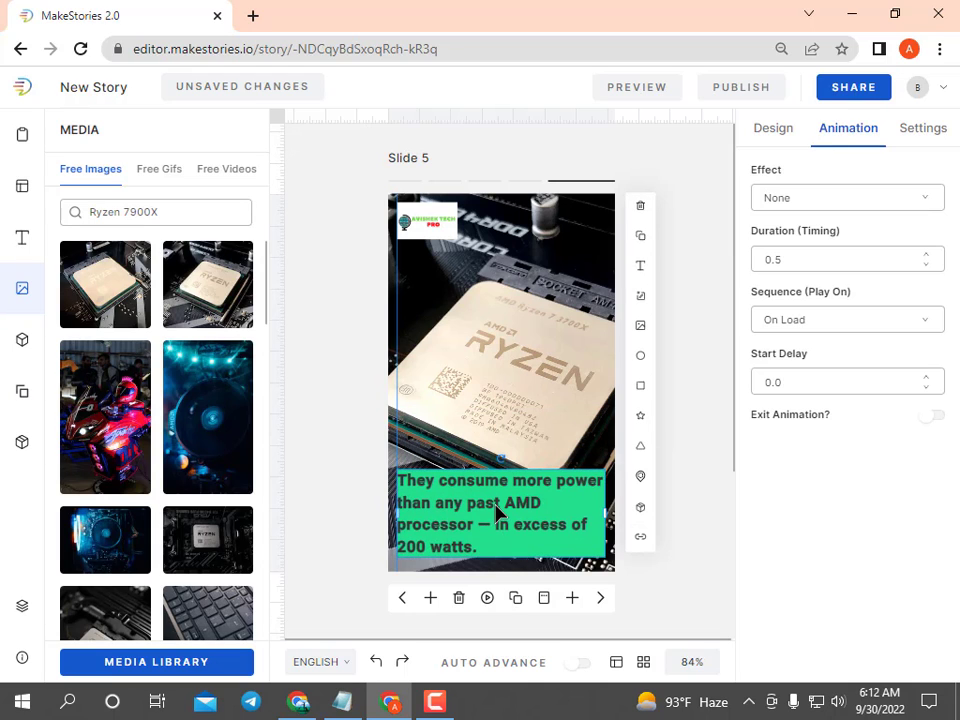
{"action": "left_click", "coordinate": [328, 321]}
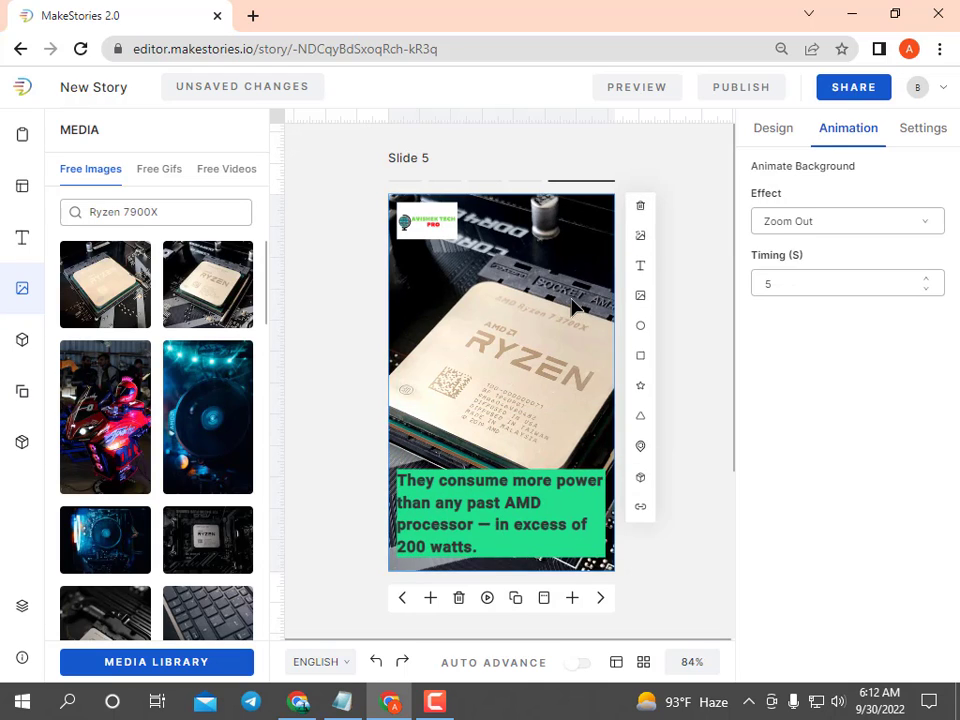
- Apply the Pan Left animation effect to slide 5's background, duplicate the slide, and go to slide 6
{"action": "left_click", "coordinate": [786, 221]}
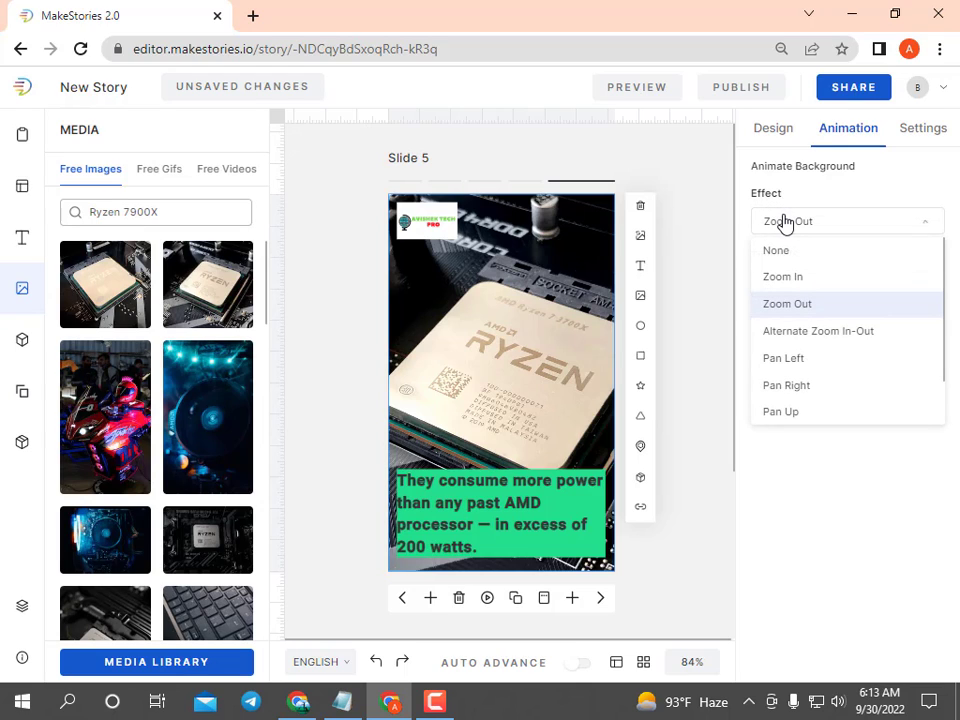
{"action": "left_click", "coordinate": [798, 358]}
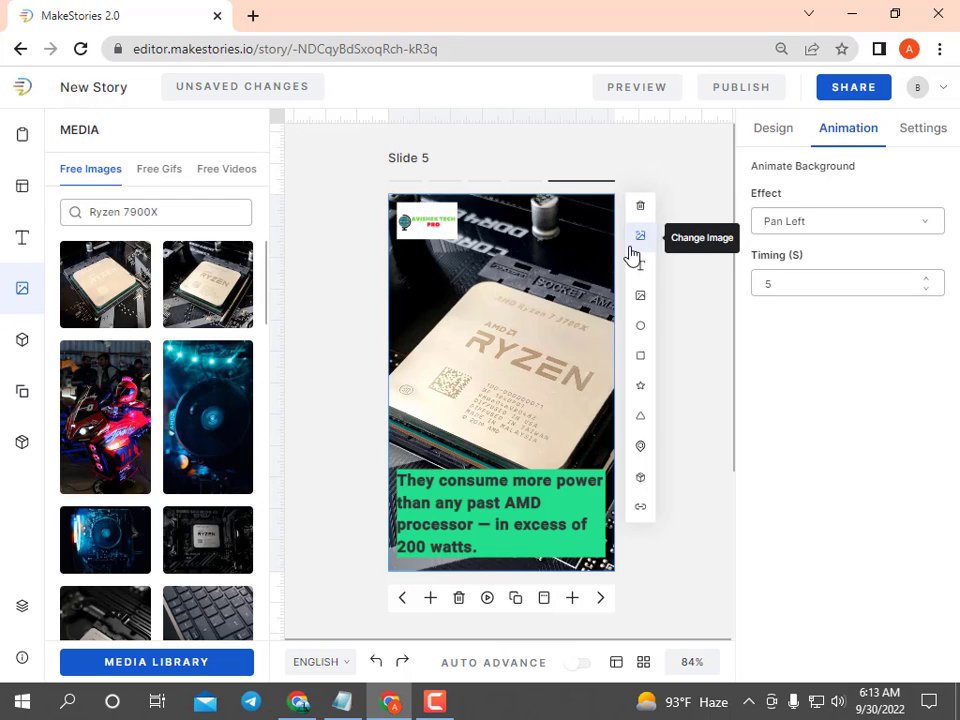
{"action": "left_click", "coordinate": [512, 599]}
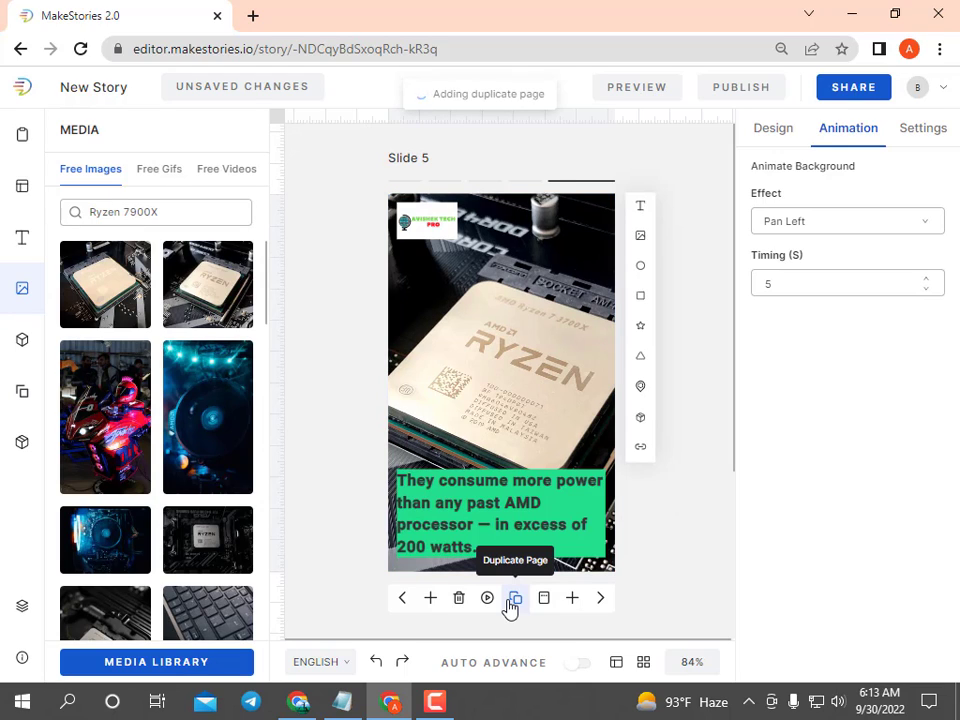
{"action": "left_click", "coordinate": [543, 190]}
{"action": "left_click", "coordinate": [602, 189]}
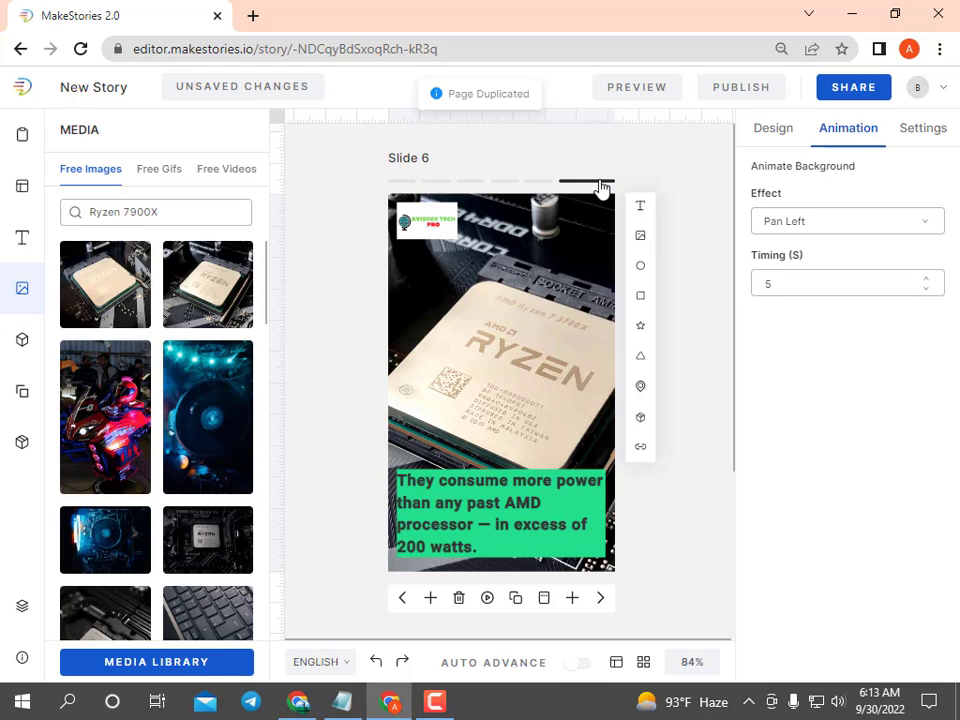
- Insert the close-up photo of the silver Ryzen processor from the free images and set it as slide 6's background
{"action": "scroll", "coordinate": [210, 349], "scroll_direction": "down", "scroll_amount": 3}
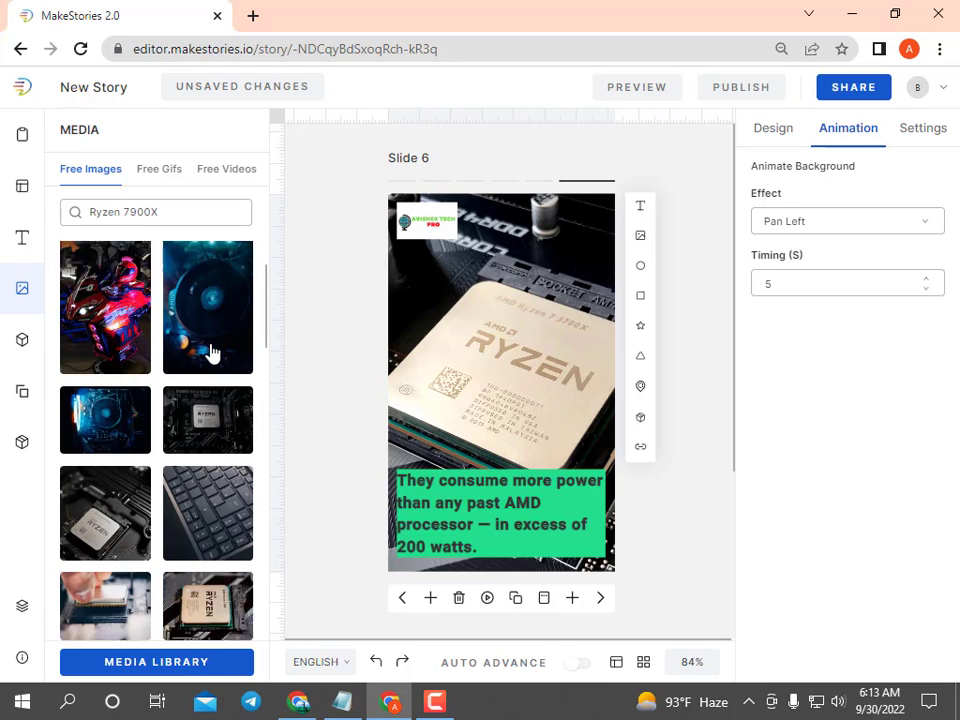
{"action": "scroll", "coordinate": [218, 352], "scroll_direction": "down", "scroll_amount": 3}
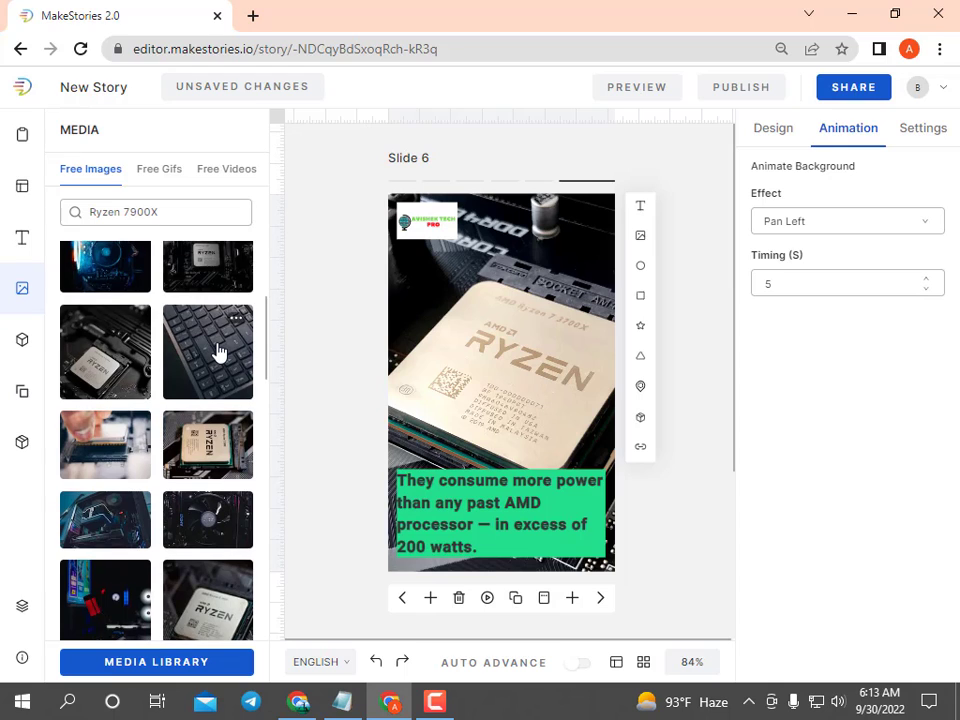
{"action": "left_click", "coordinate": [208, 511]}
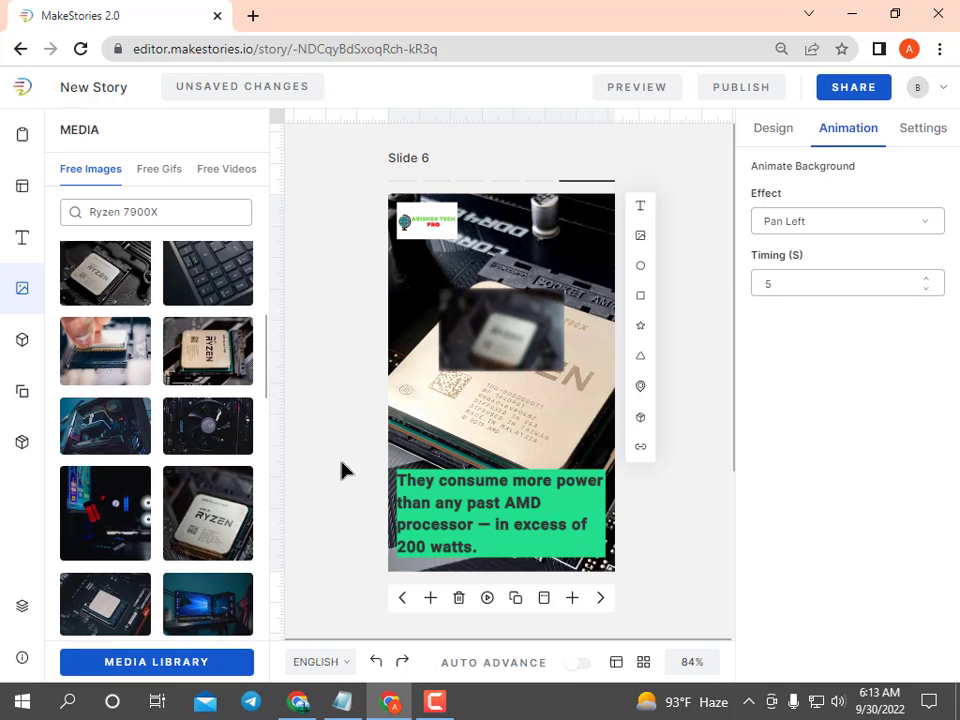
{"action": "right_click", "coordinate": [496, 322]}
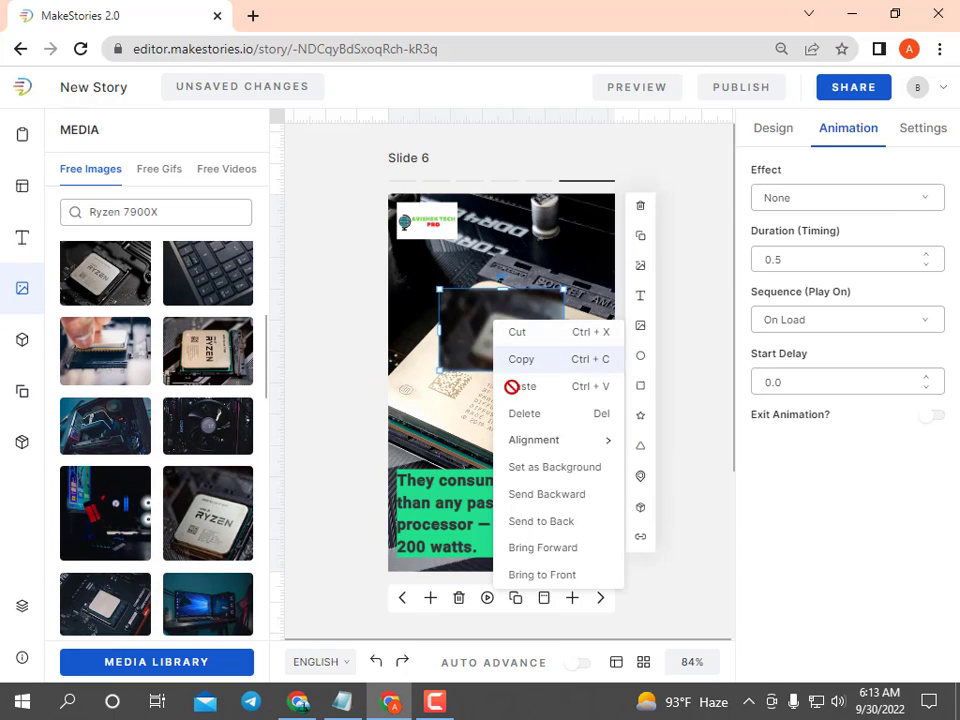
{"action": "left_click", "coordinate": [548, 467]}
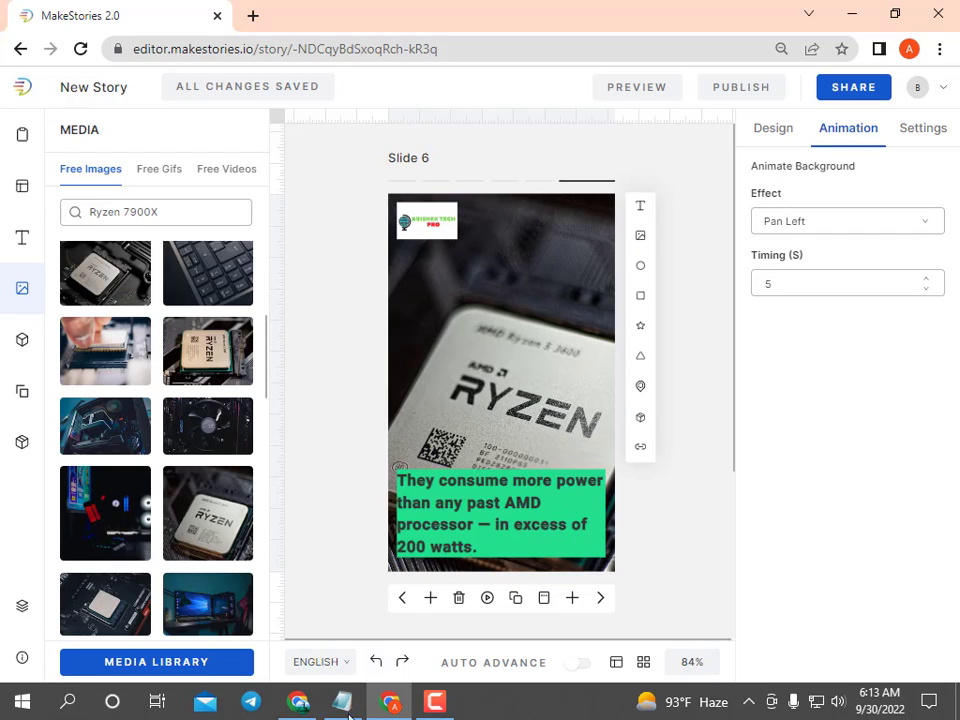
- Switch to Notepad, copy the line "A vital offender for these high temps is evidently the additional thick coordinated heat spreader (IHS).", and return to the story editor
{"action": "key", "text": "alt+Tab"}
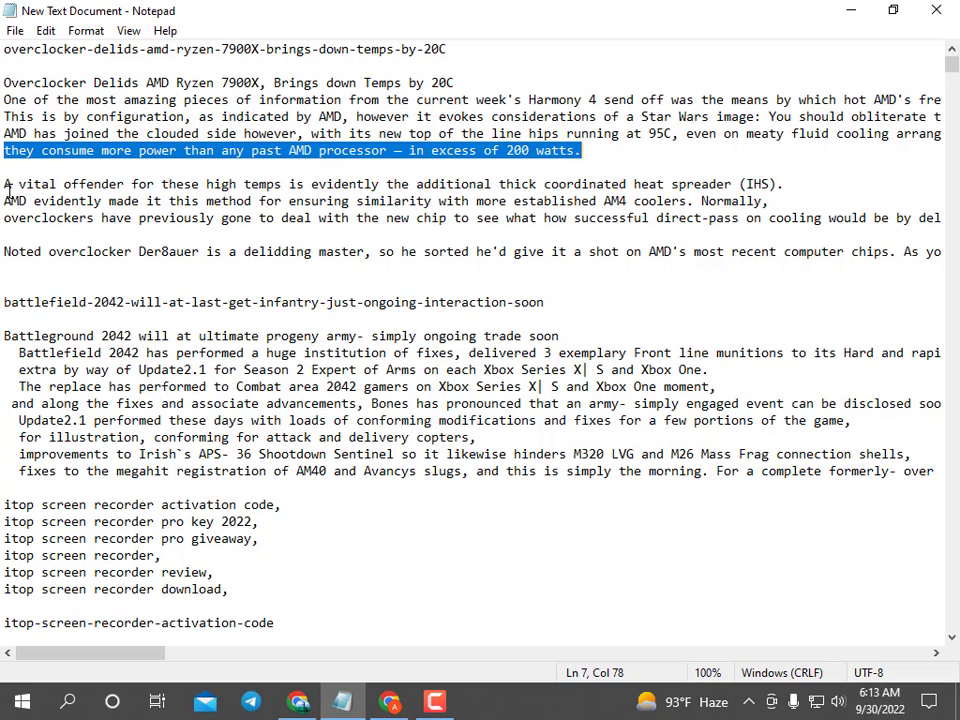
{"action": "left_click_drag", "start_coordinate": [5, 188], "coordinate": [783, 192]}
{"action": "key", "text": "ctrl+c"}
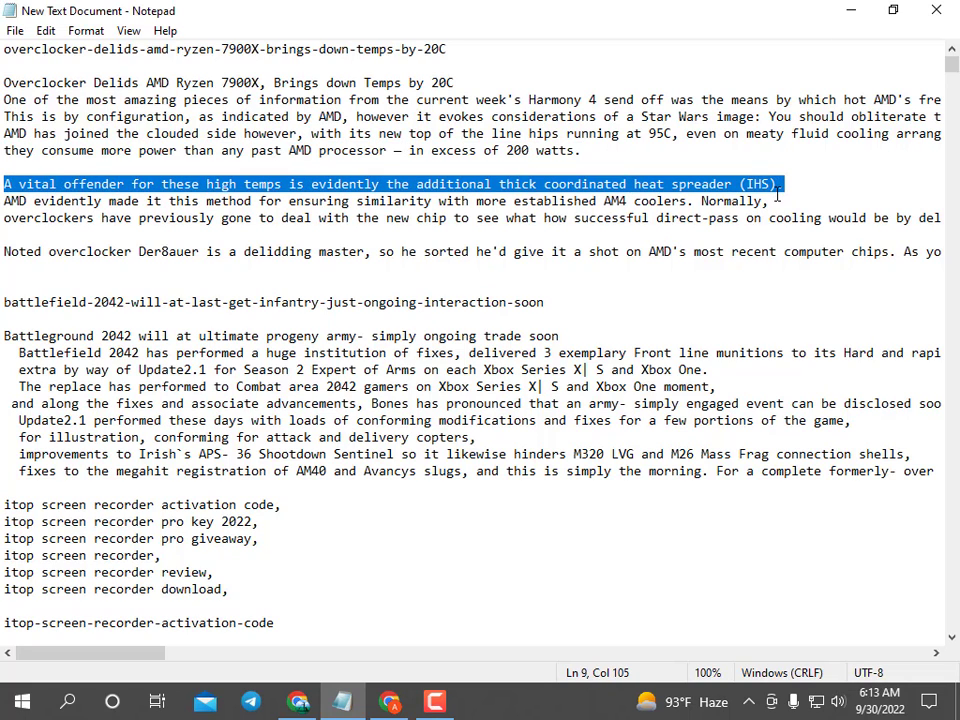
{"action": "left_click", "coordinate": [851, 9]}
- Replace slide 6's text with the copied heat spreader line and move the text box up to fit inside the slide
{"action": "double_click", "coordinate": [491, 525]}
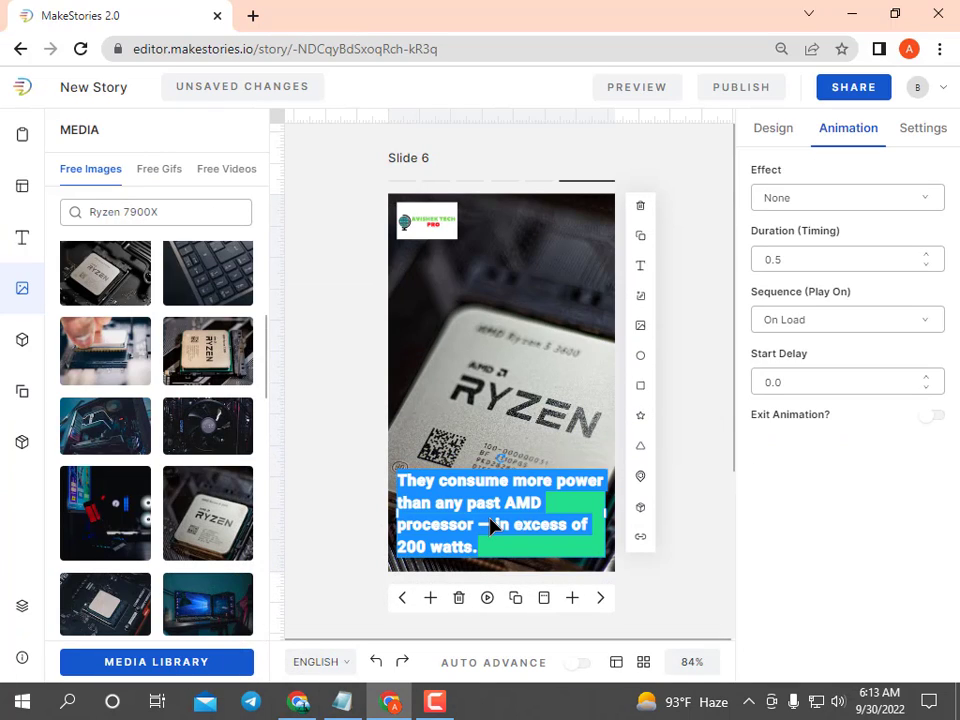
{"action": "key", "text": "ctrl+v"}
{"action": "left_click", "coordinate": [375, 476]}
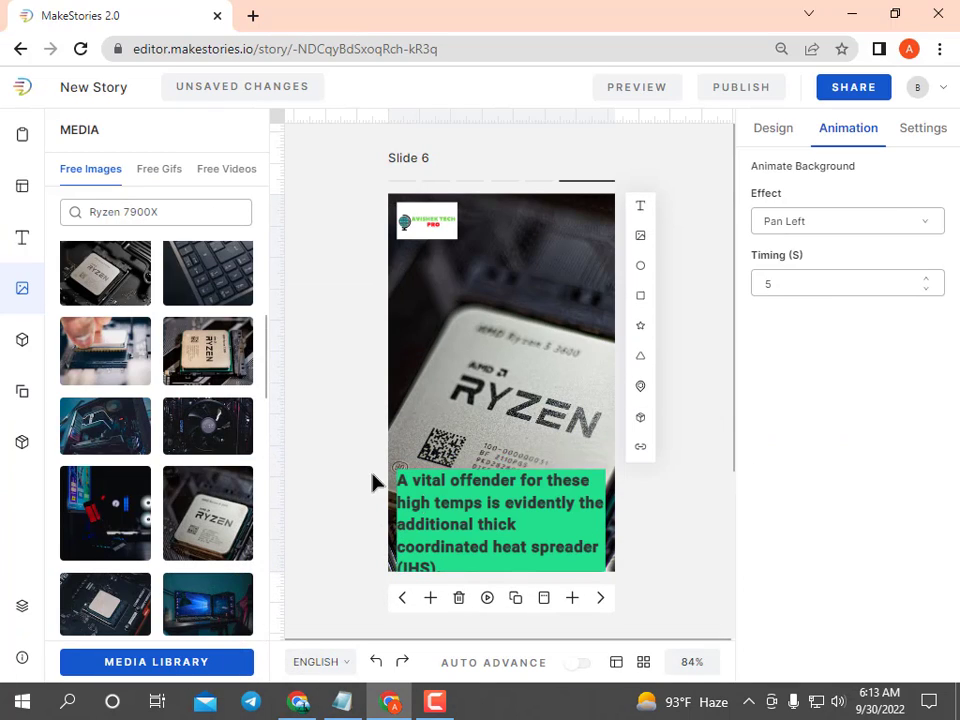
{"action": "left_click", "coordinate": [455, 490]}
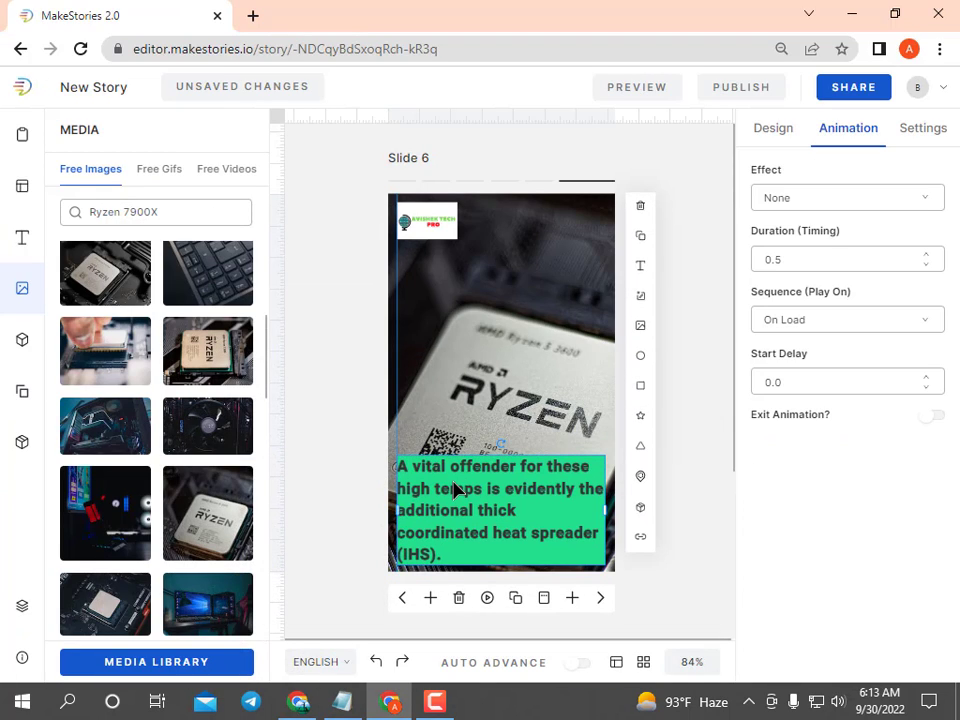
{"action": "left_click", "coordinate": [360, 385]}
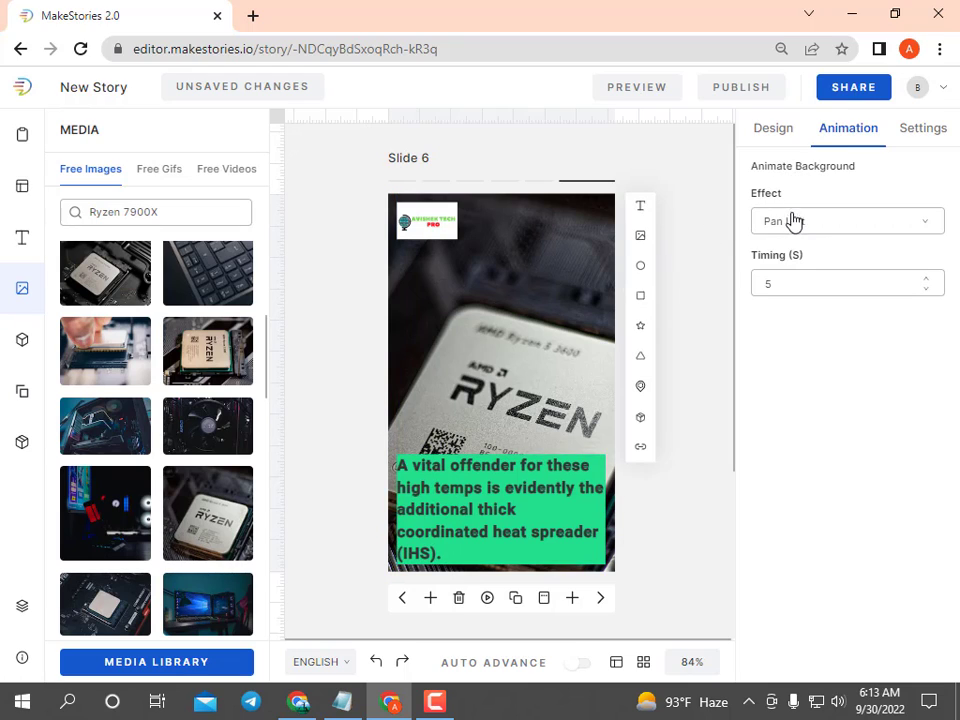
- Change the animation effect of slide 6's background to Zoom In
{"action": "left_click", "coordinate": [593, 255]}
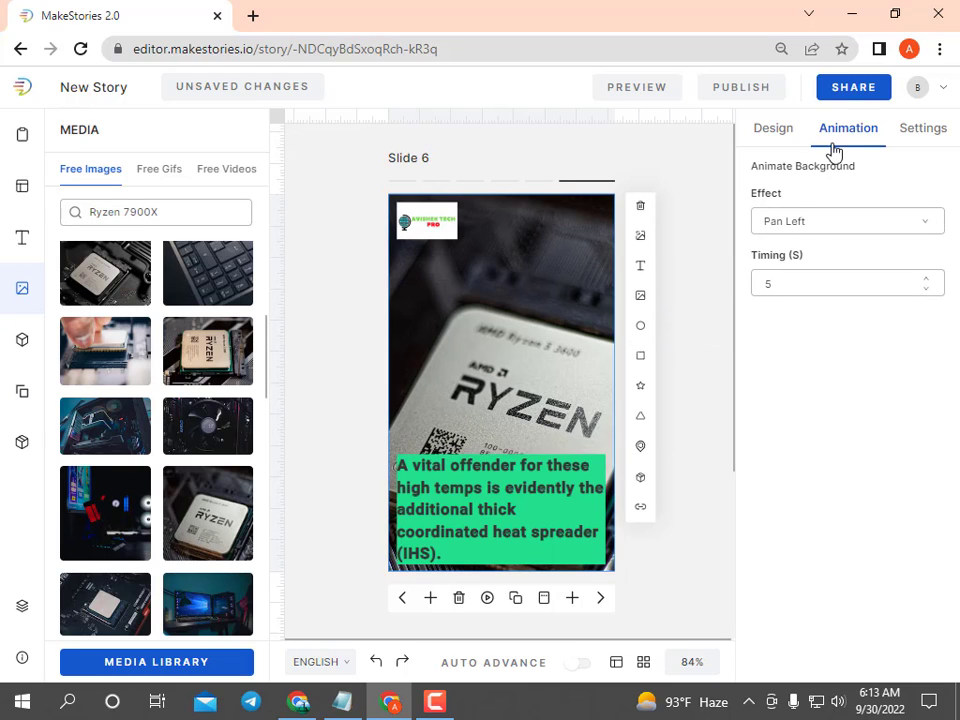
{"action": "left_click", "coordinate": [815, 220]}
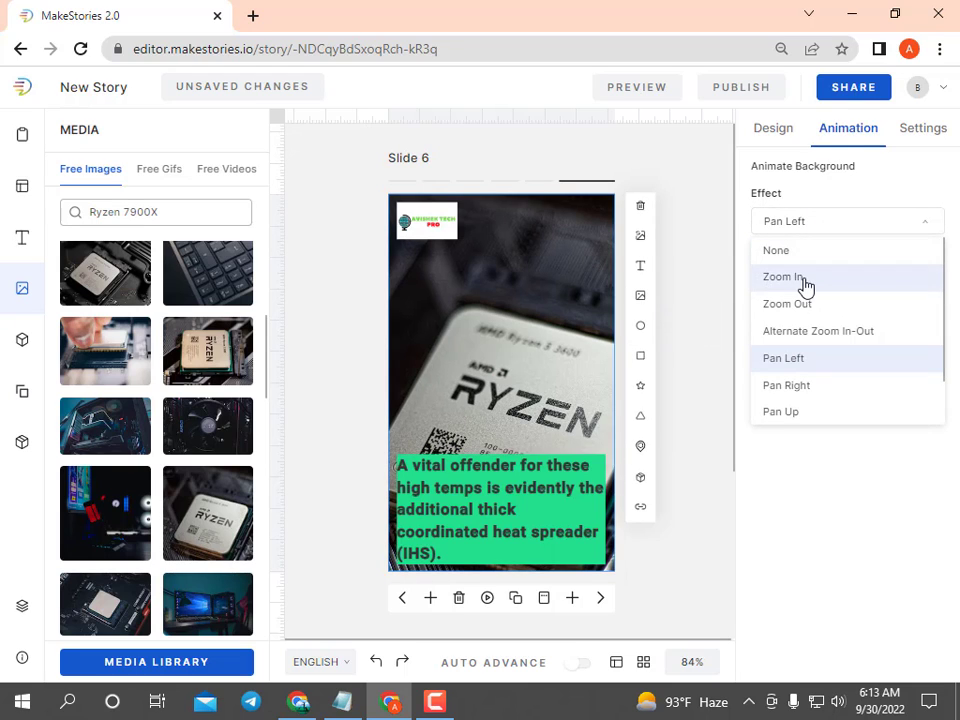
{"action": "left_click", "coordinate": [803, 280]}
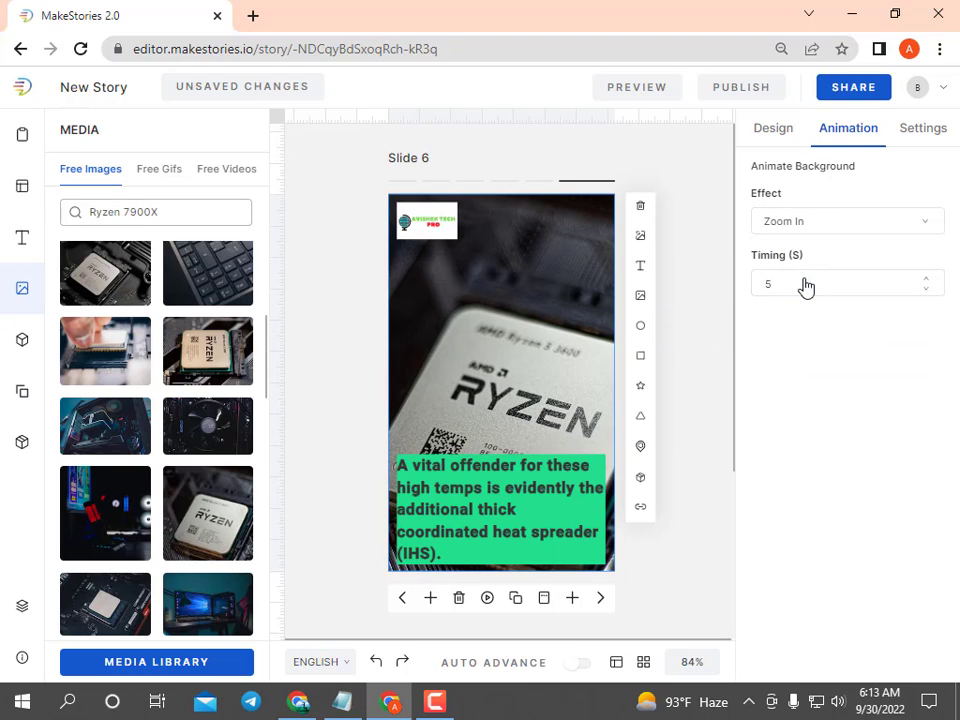
{"action": "left_click", "coordinate": [354, 300]}
{"action": "left_click", "coordinate": [452, 706]}
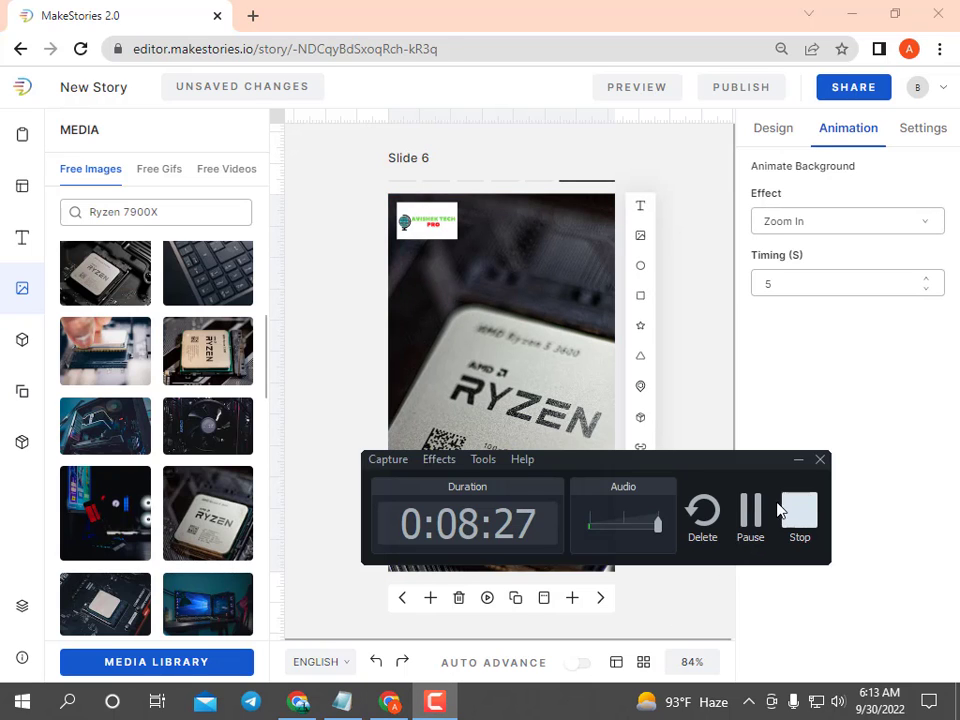
{"action": "left_click", "coordinate": [752, 512]}
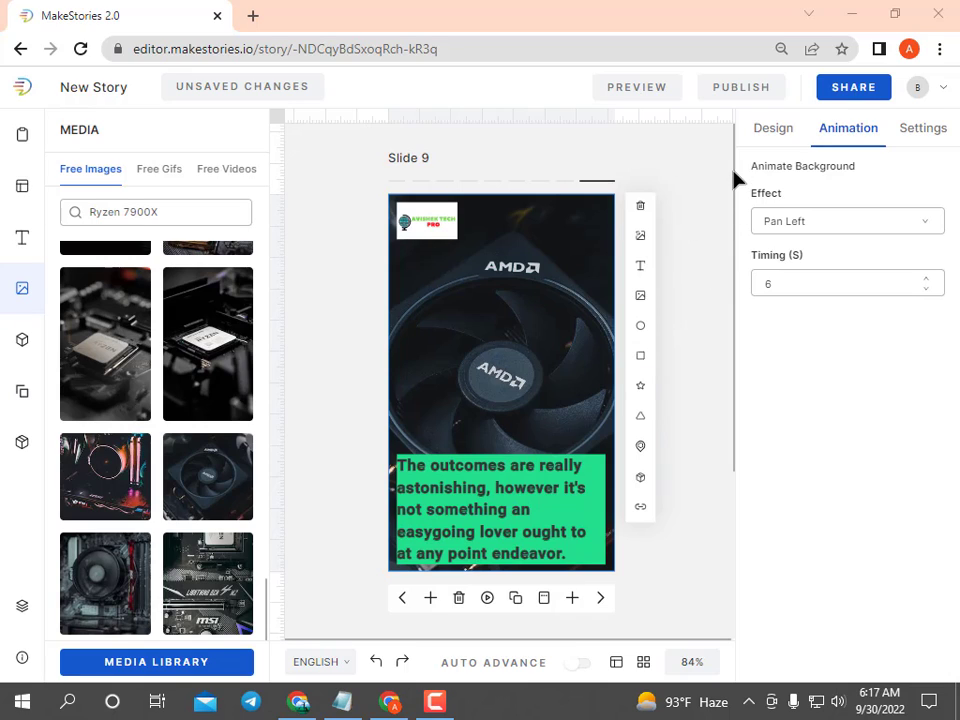
- Start publishing the finished story as a web story and look over the publisher details form
{"action": "left_click", "coordinate": [738, 97]}
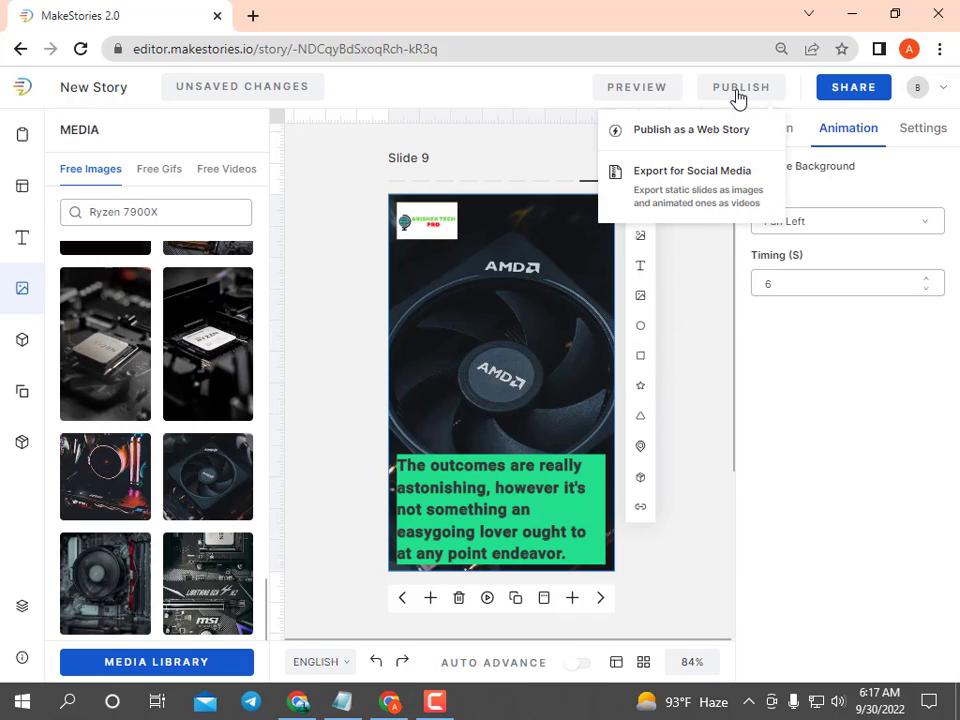
{"action": "left_click", "coordinate": [703, 140]}
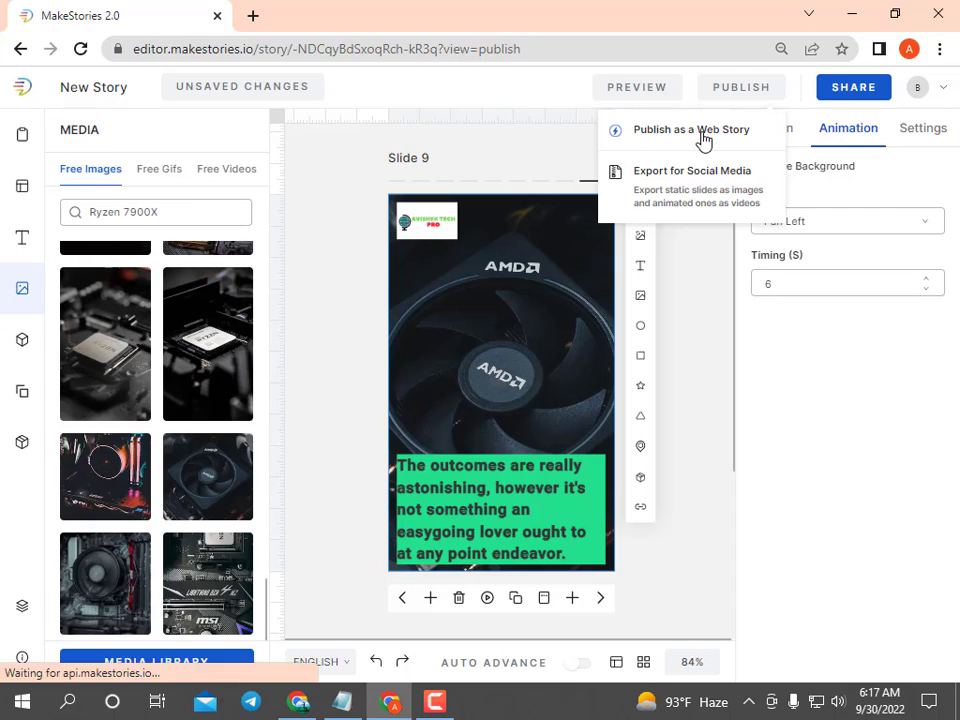
{"action": "scroll", "coordinate": [435, 306], "scroll_direction": "down", "scroll_amount": 1}
{"action": "scroll", "coordinate": [433, 305], "scroll_direction": "up", "scroll_amount": 1}
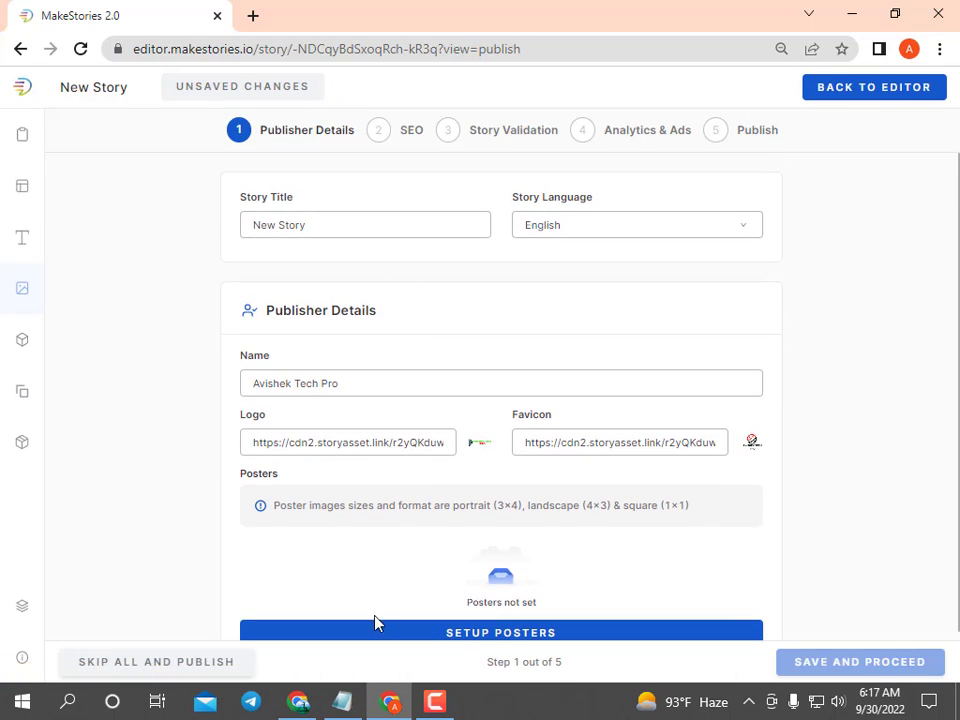
- Copy "Overclocker Delids AMD Ryzen 7900X" from the article heading in Notepad and set it as the story title
{"action": "key", "text": "alt+Tab"}
{"action": "left_click_drag", "start_coordinate": [280, 652], "coordinate": [5, 652]}
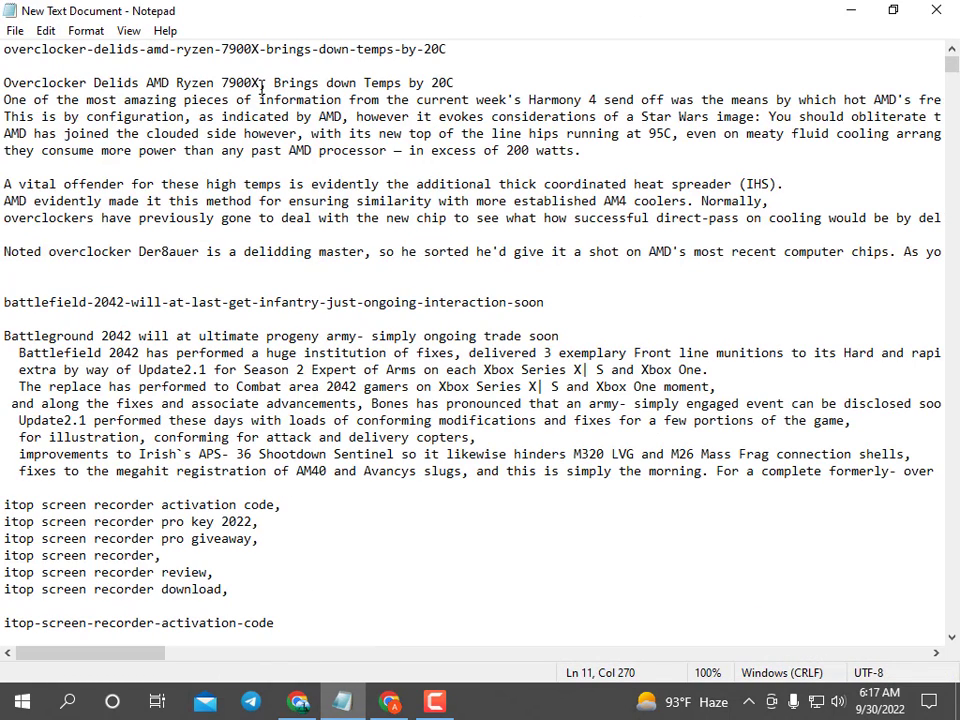
{"action": "left_click_drag", "start_coordinate": [261, 86], "coordinate": [3, 83]}
{"action": "key", "text": "ctrl+c"}
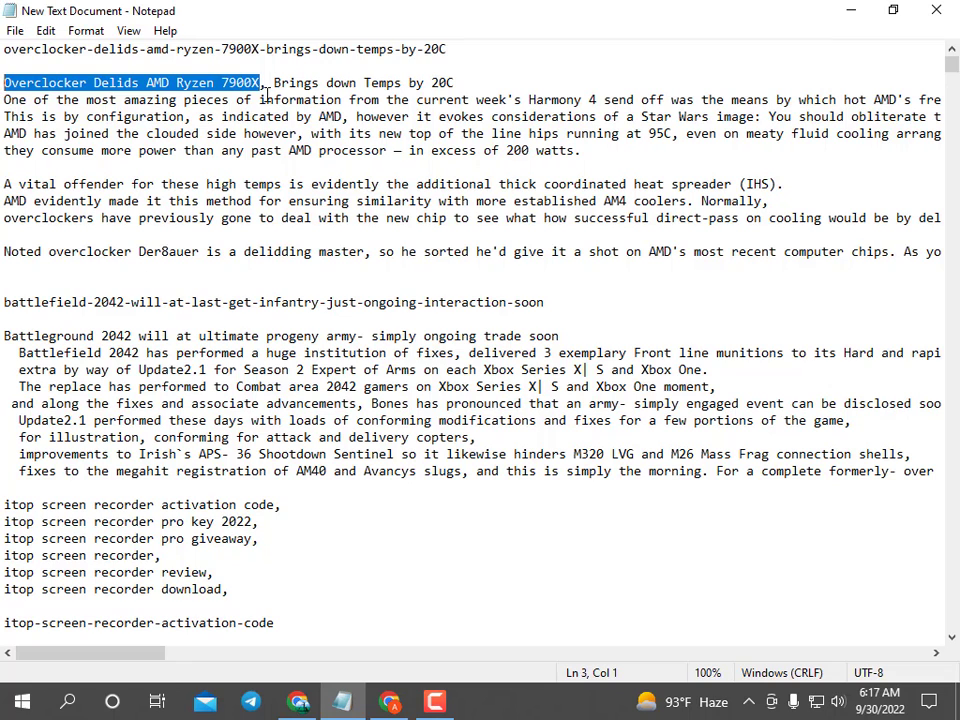
{"action": "left_click", "coordinate": [850, 10]}
{"action": "left_click_drag", "start_coordinate": [358, 225], "coordinate": [155, 246]}
{"action": "key", "text": "ctrl+v"}
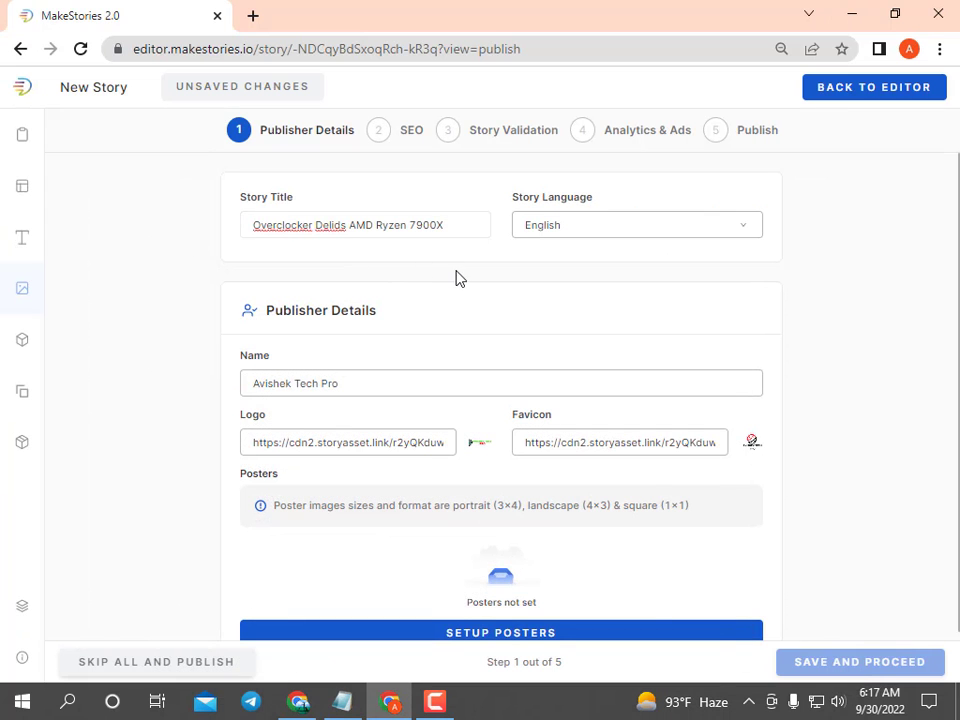
- Choose the library photo of the Ryzen processor seated in its motherboard socket as the poster image and open it for adjustment
{"action": "scroll", "coordinate": [461, 280], "scroll_direction": "down", "scroll_amount": 1}
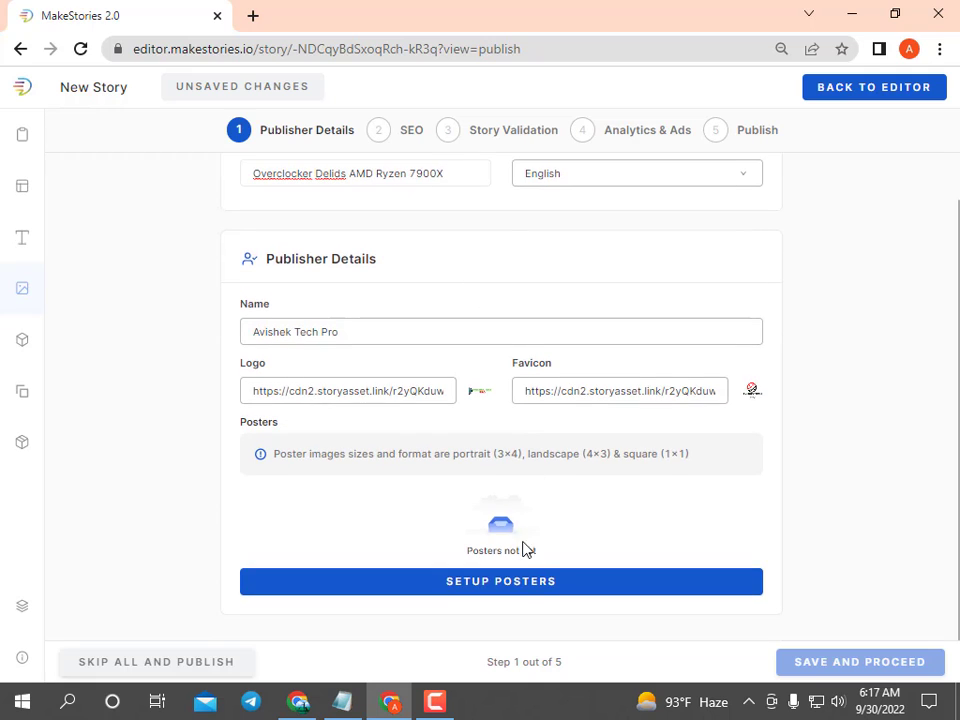
{"action": "left_click", "coordinate": [501, 581]}
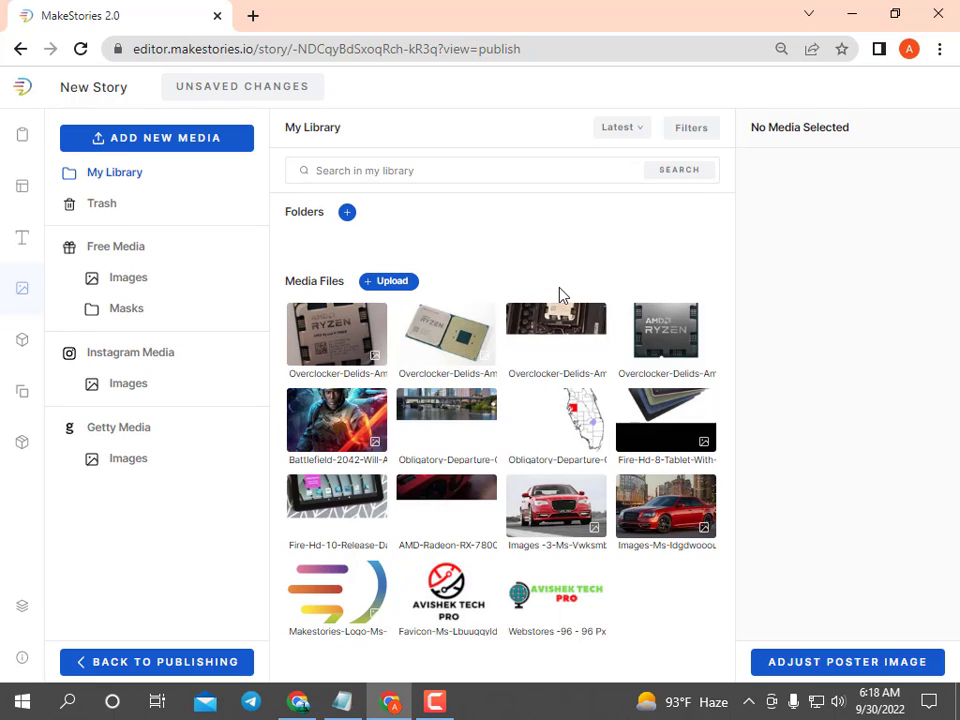
{"action": "left_click", "coordinate": [563, 336]}
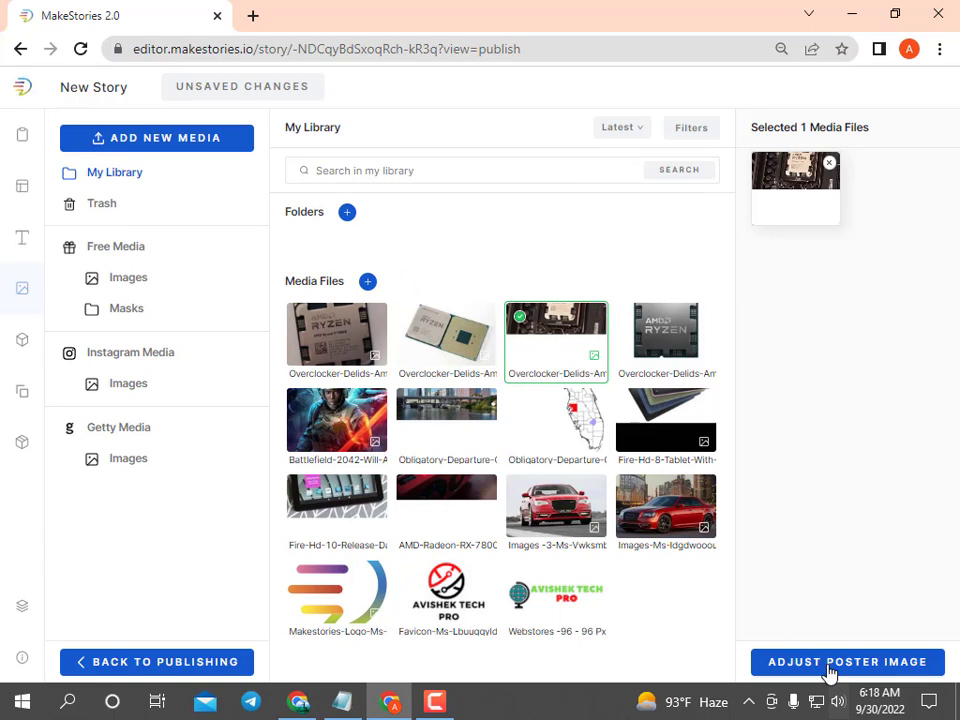
{"action": "left_click", "coordinate": [814, 662]}
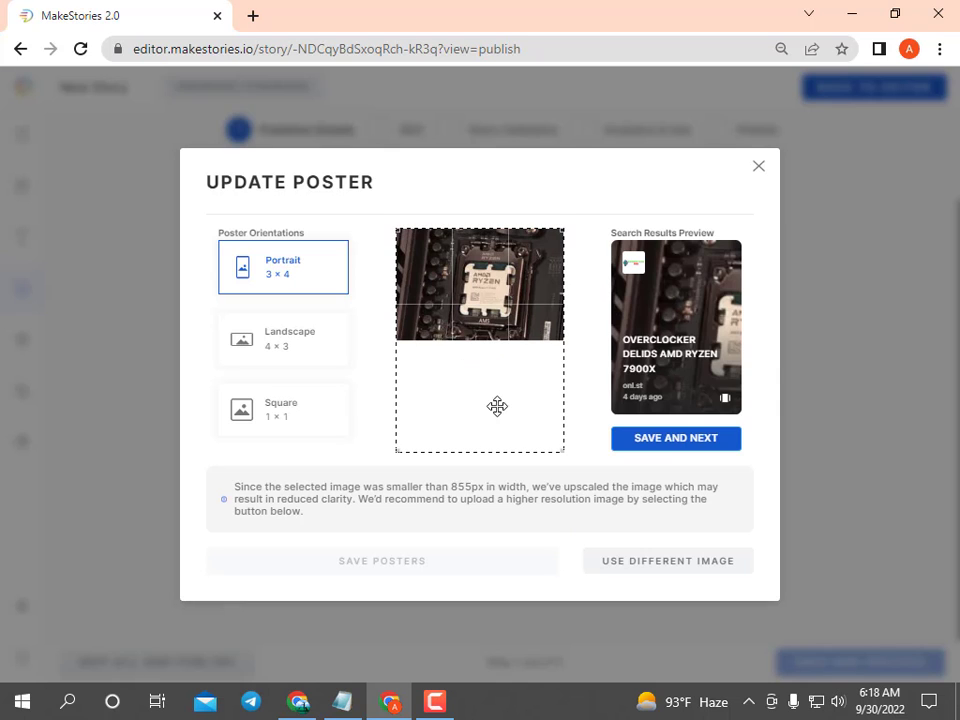
- Go through the landscape and square poster crops, save the posters and close the poster dialog
{"action": "left_click", "coordinate": [323, 352]}
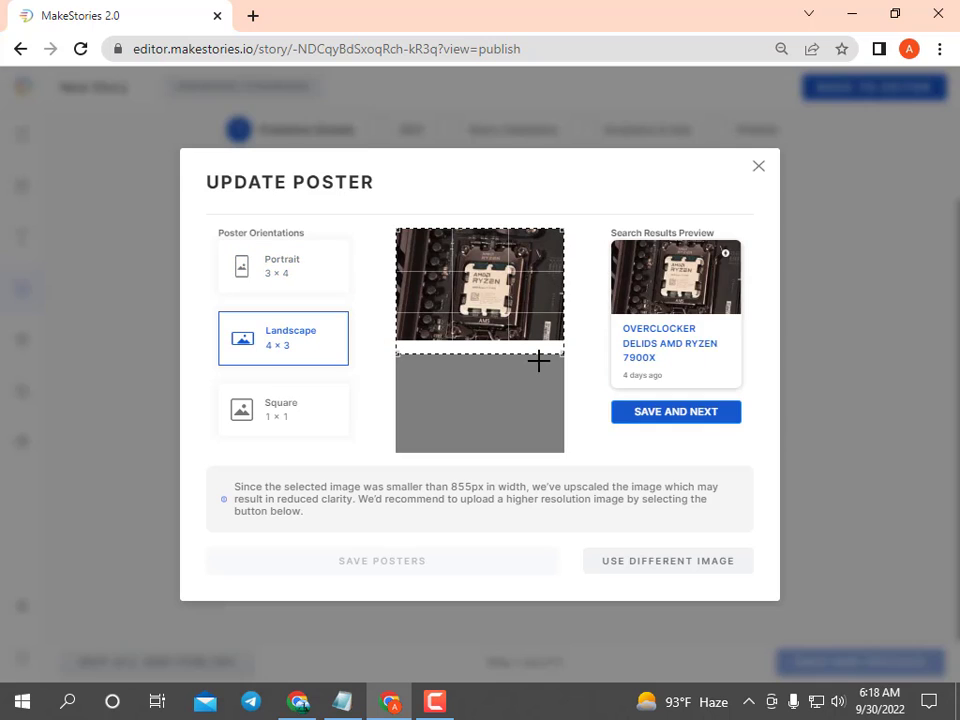
{"action": "left_click", "coordinate": [308, 416]}
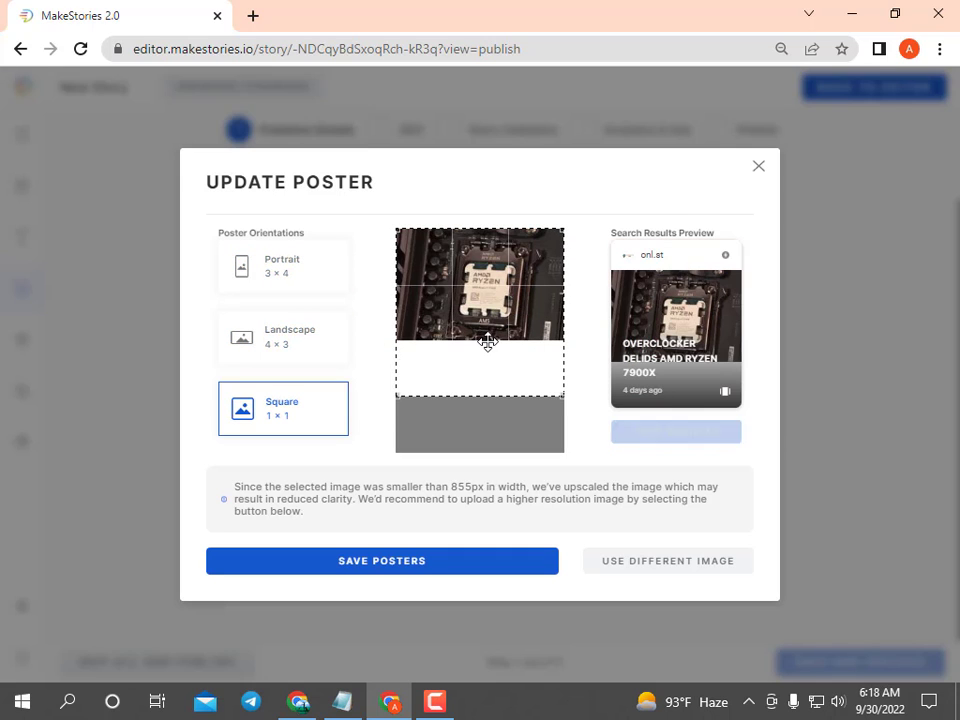
{"action": "left_click_drag", "start_coordinate": [508, 372], "coordinate": [510, 324]}
{"action": "left_click", "coordinate": [406, 562]}
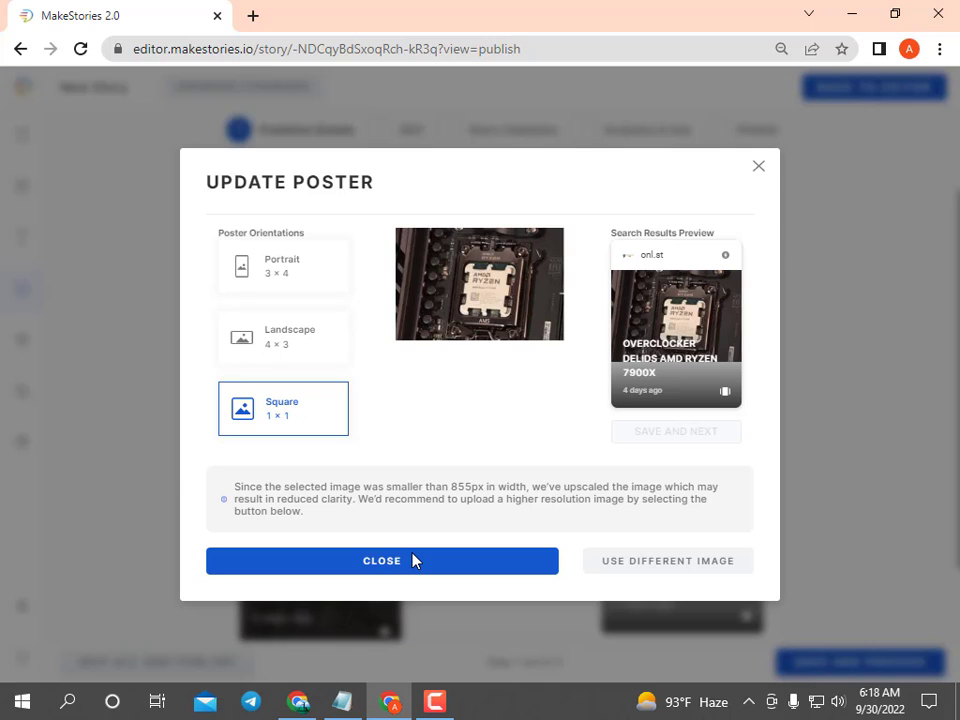
{"action": "left_click", "coordinate": [414, 560]}
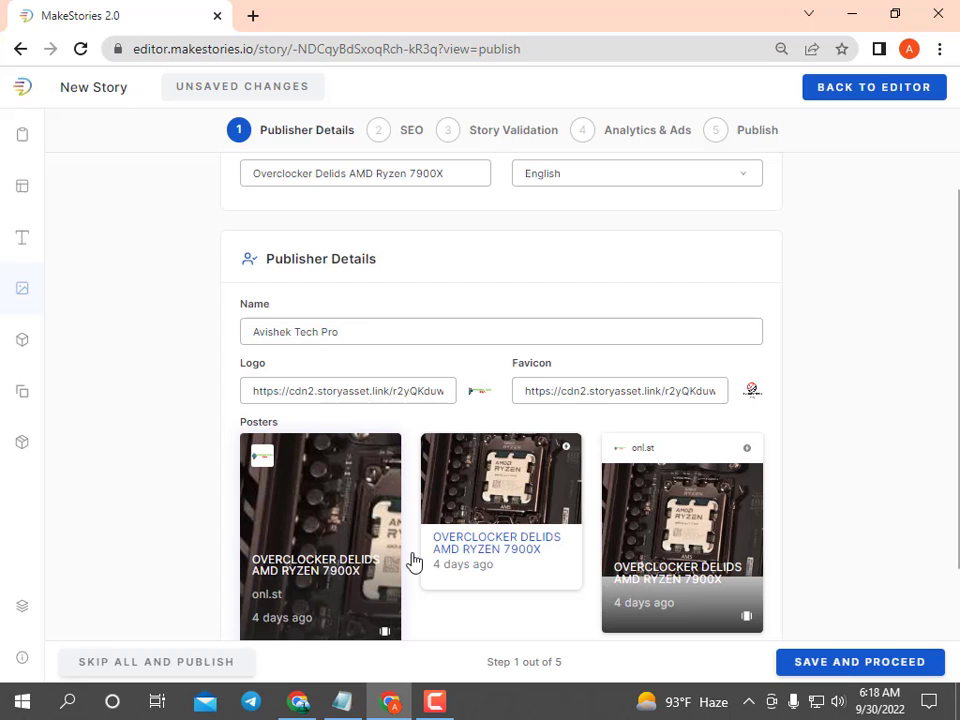
- Save the publisher details, proceed to the SEO stage and set the SEO type to Article
{"action": "scroll", "coordinate": [896, 523], "scroll_direction": "down", "scroll_amount": 3}
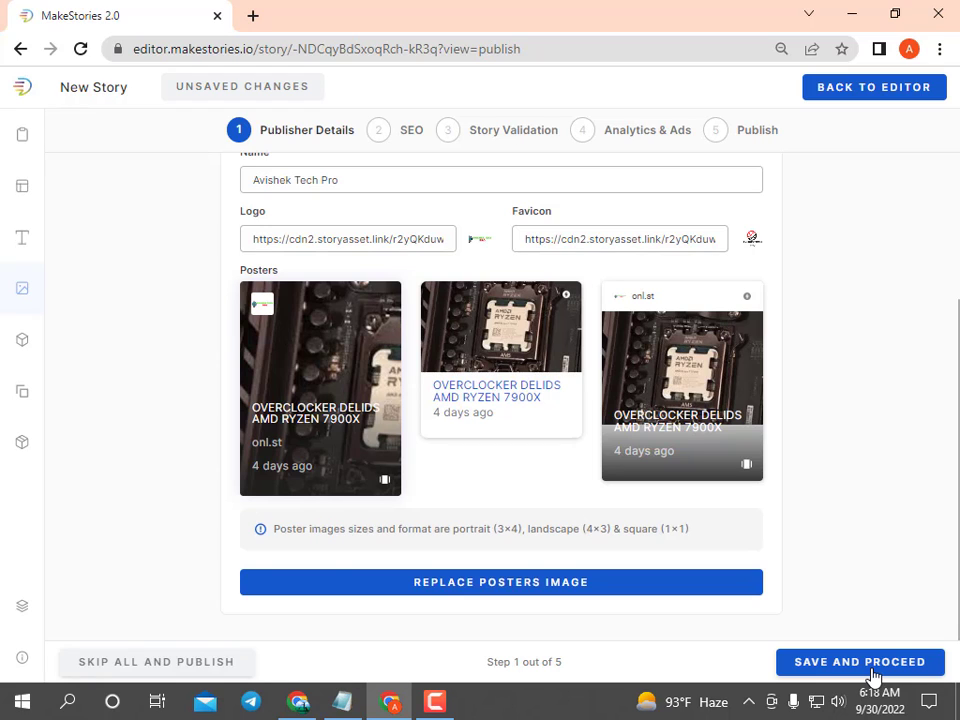
{"action": "left_click", "coordinate": [873, 665]}
{"action": "left_click", "coordinate": [360, 277]}
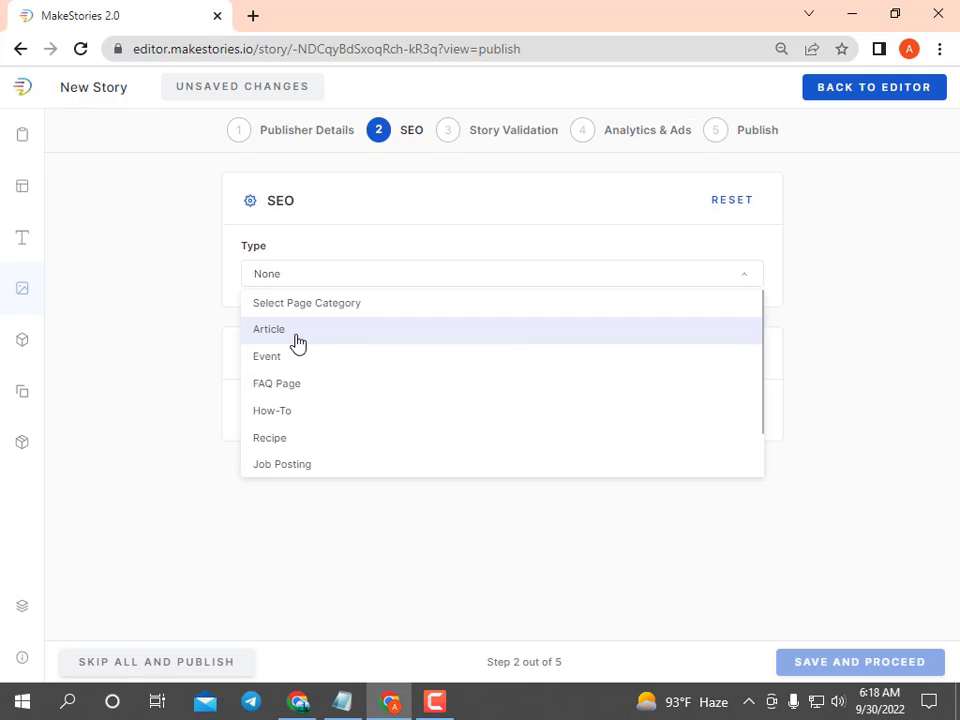
{"action": "left_click", "coordinate": [297, 343]}
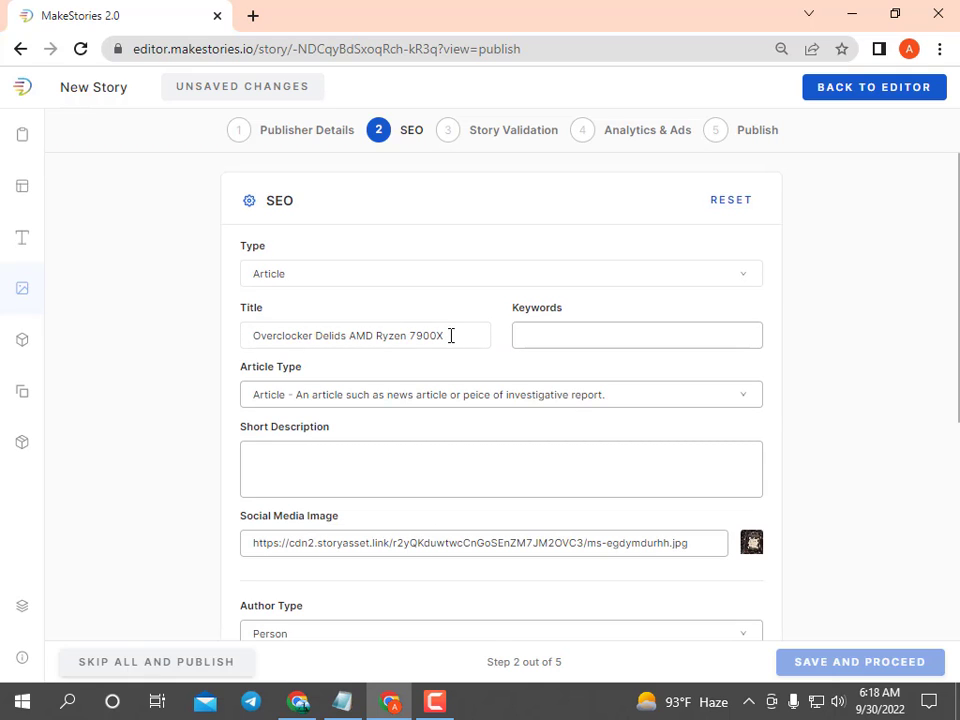
- Fill the SEO keywords with "Overclocker Delids AMD Ryzen 7900X"
{"action": "left_click_drag", "start_coordinate": [451, 336], "coordinate": [380, 343]}
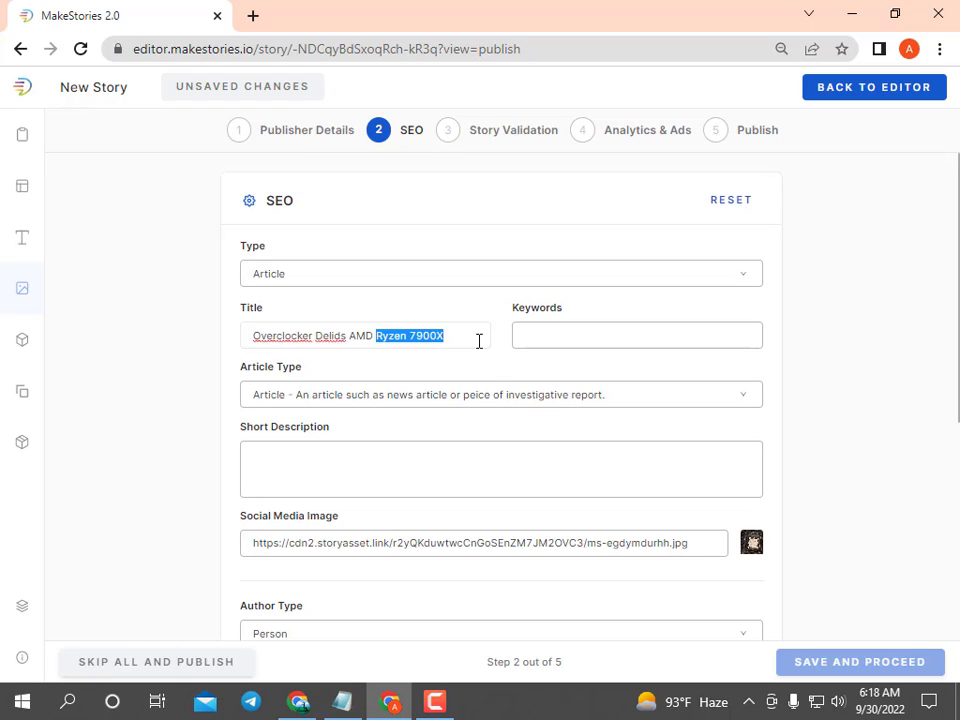
{"action": "left_click", "coordinate": [555, 336]}
{"action": "key", "text": "ctrl+v"}
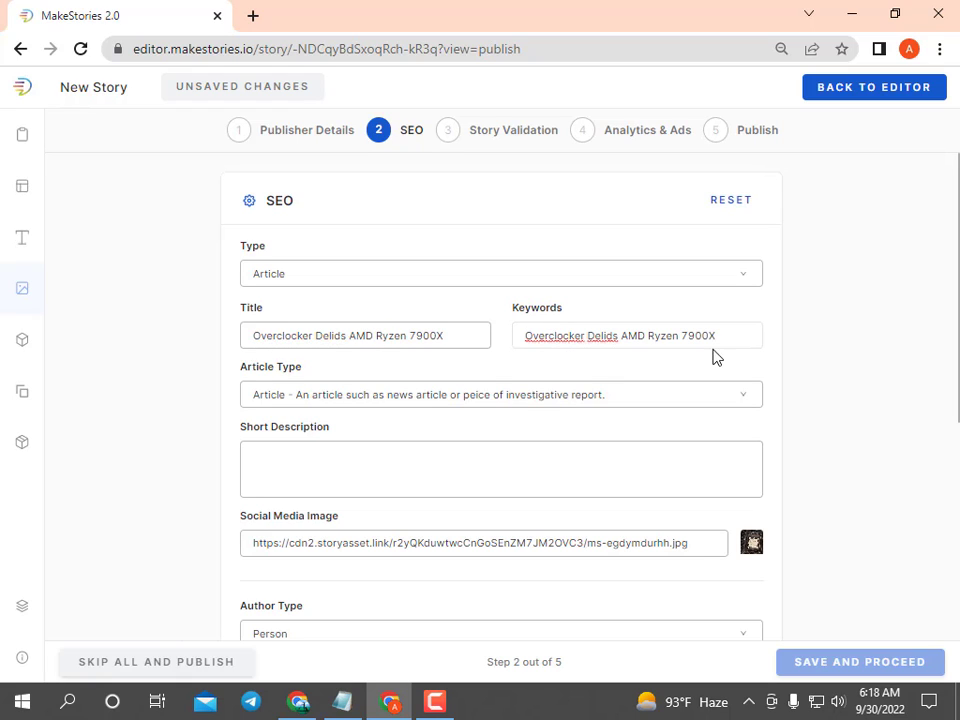
- Shorten the SEO keywords to "Ryzen 7900X"
{"action": "left_click_drag", "start_coordinate": [648, 340], "coordinate": [403, 339]}
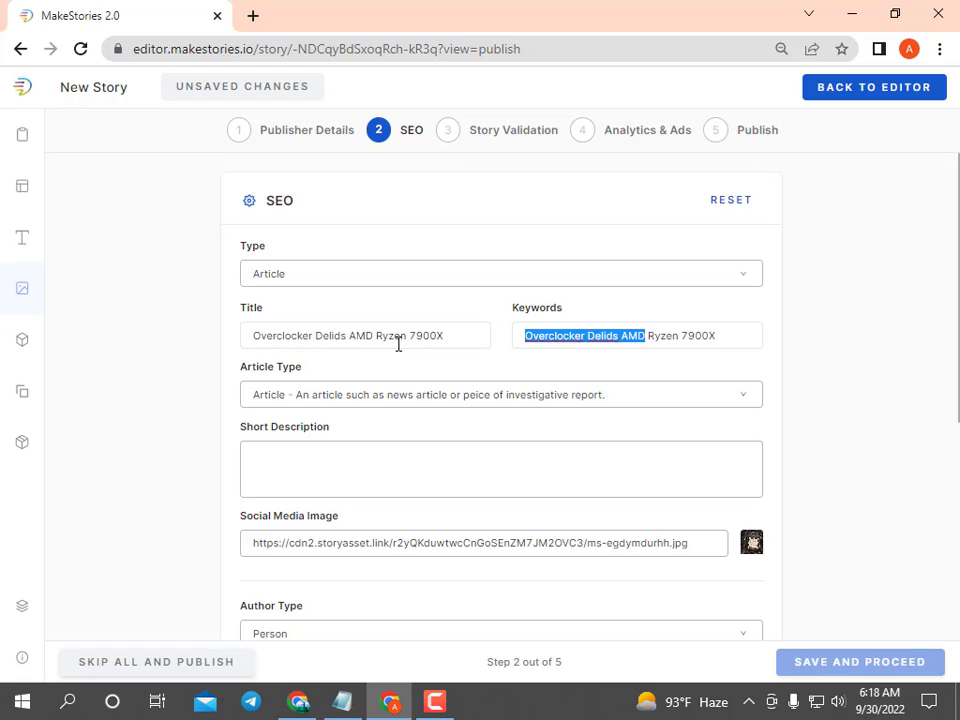
{"action": "key", "text": "BackSpace"}
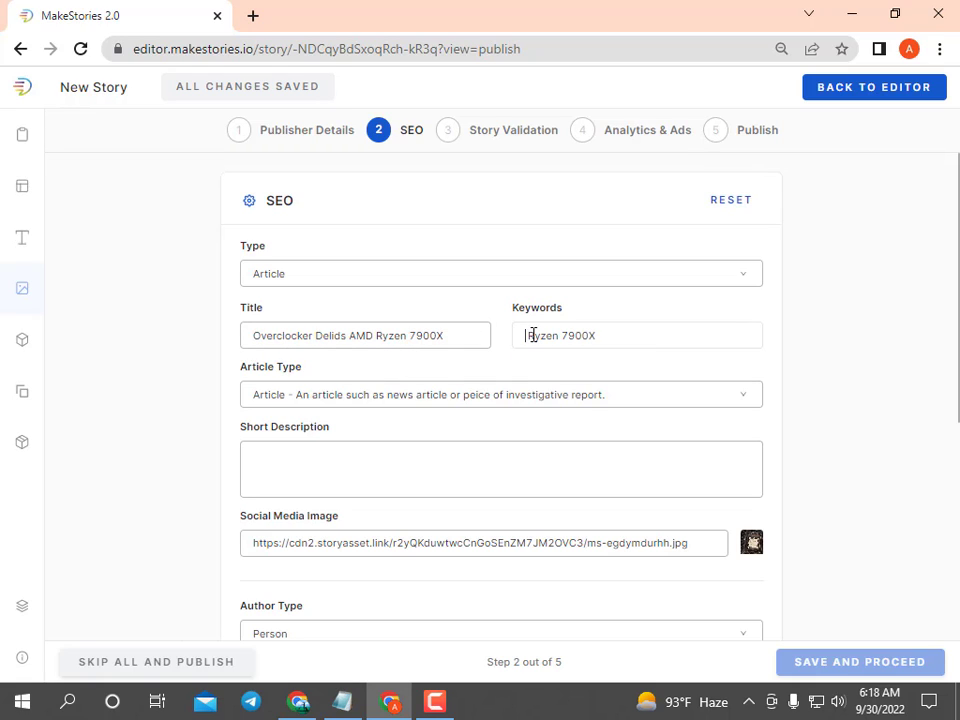
{"action": "key", "text": "Delete"}
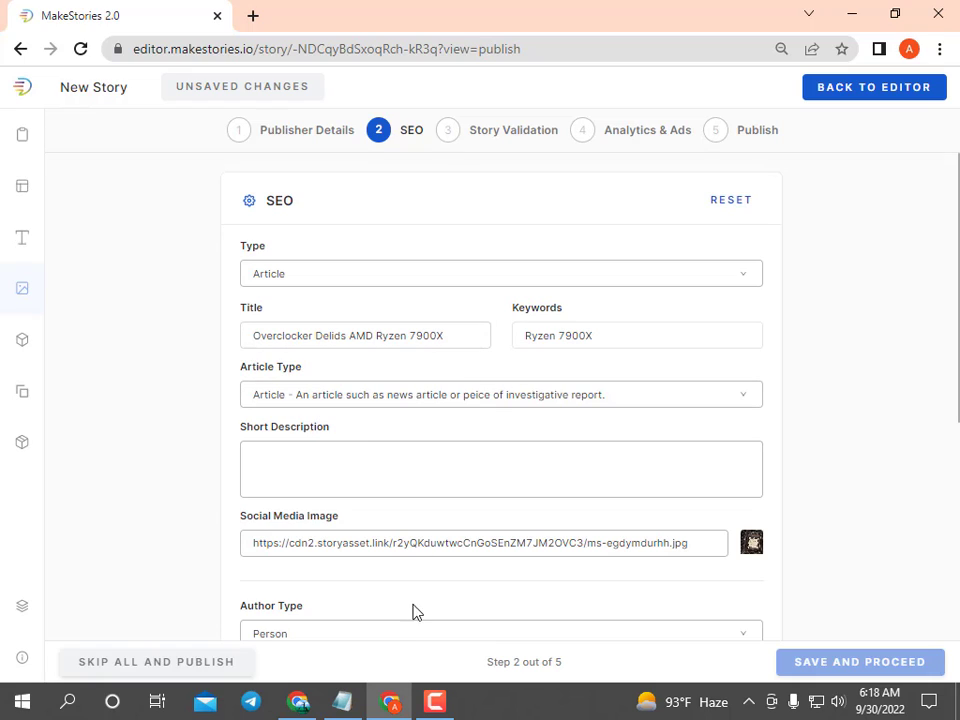
- Copy the headline "Overclocker Delids AMD Ryzen 7900X, Brings down Temps by 20C" from the Notepad notes into the short description
{"action": "key", "text": "alt+Tab"}
{"action": "left_click_drag", "start_coordinate": [463, 84], "coordinate": [3, 83]}
{"action": "key", "text": "ctrl+c"}
{"action": "left_click", "coordinate": [853, 9]}
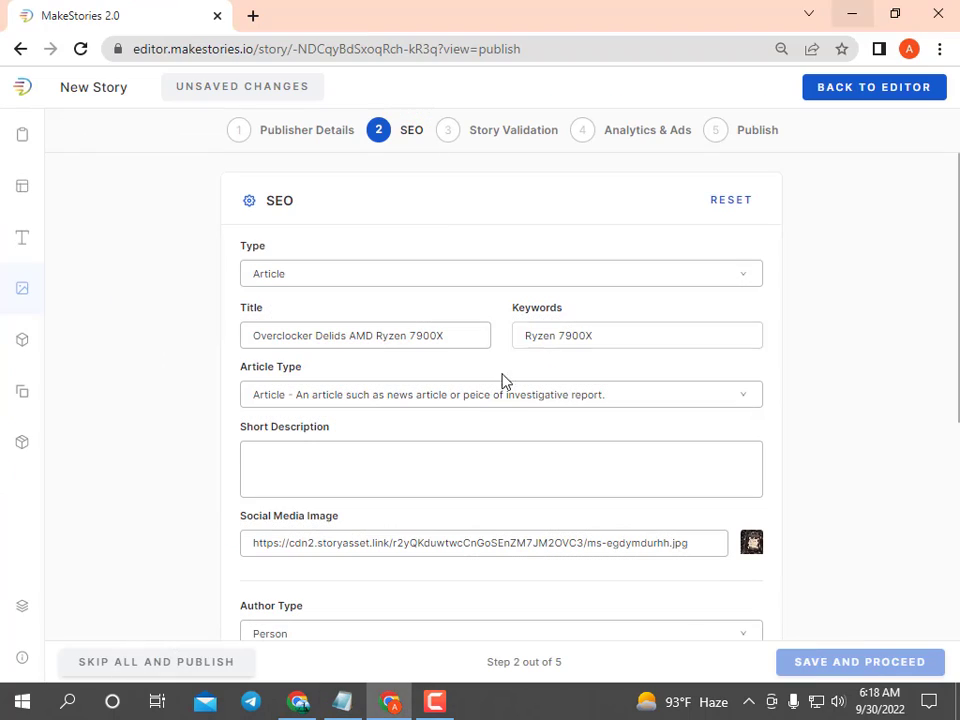
{"action": "left_click", "coordinate": [263, 486]}
{"action": "key", "text": "ctrl+v"}
- Add a meta tag whose name and value are both "Ryzen 7900X", copied from the headline in the Notepad notes
{"action": "scroll", "coordinate": [619, 459], "scroll_direction": "down", "scroll_amount": 5}
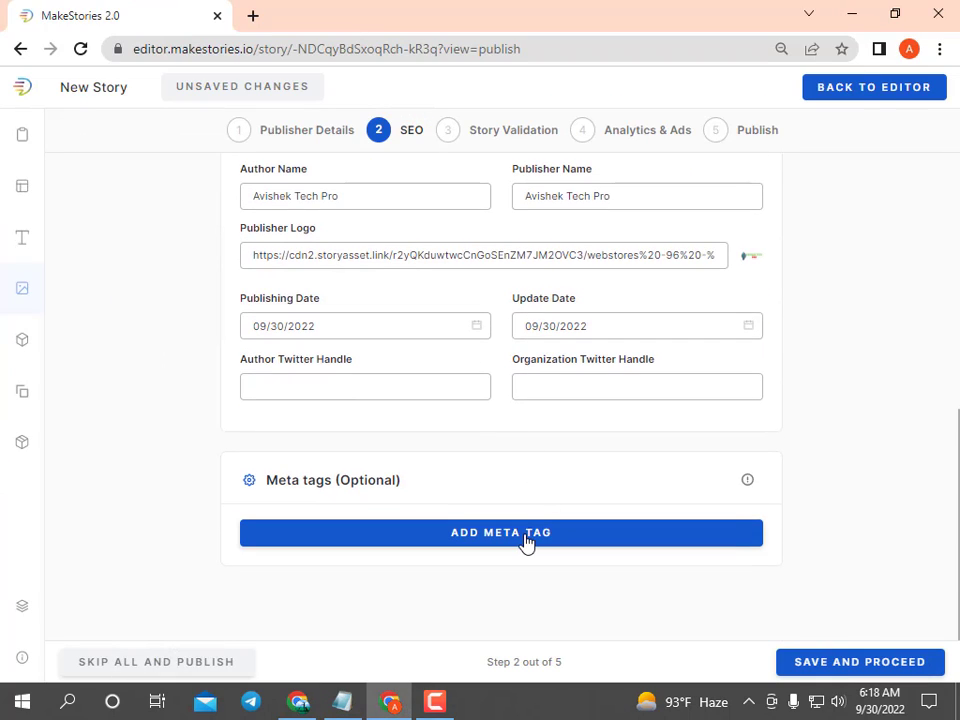
{"action": "left_click", "coordinate": [528, 540]}
{"action": "left_click", "coordinate": [355, 703]}
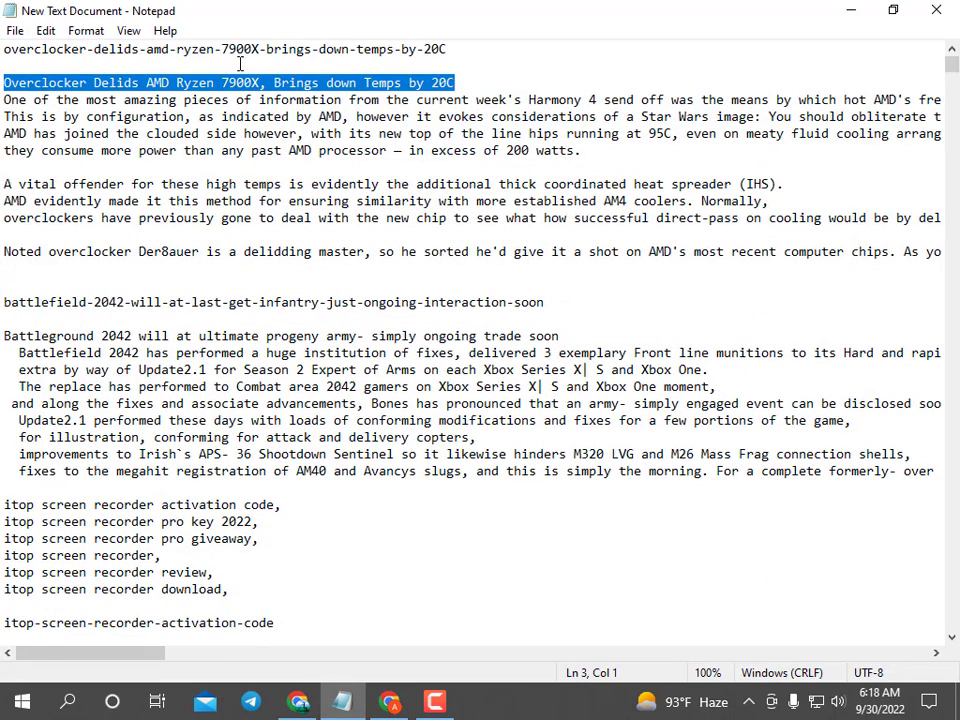
{"action": "left_click_drag", "start_coordinate": [258, 44], "coordinate": [178, 83]}
{"action": "key", "text": "ctrl+c"}
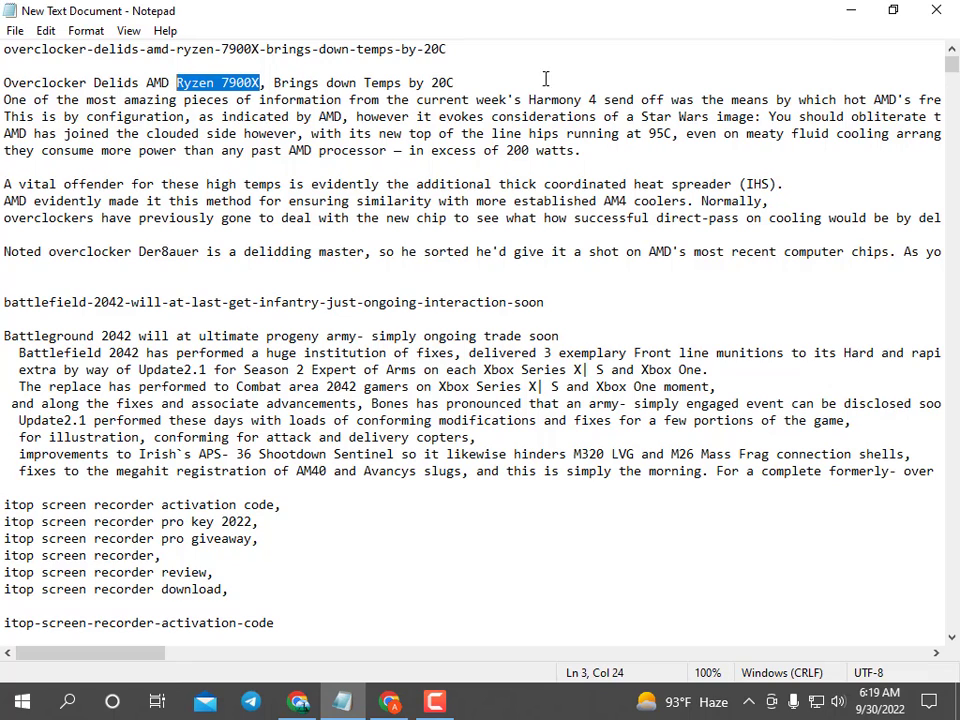
{"action": "left_click", "coordinate": [850, 10]}
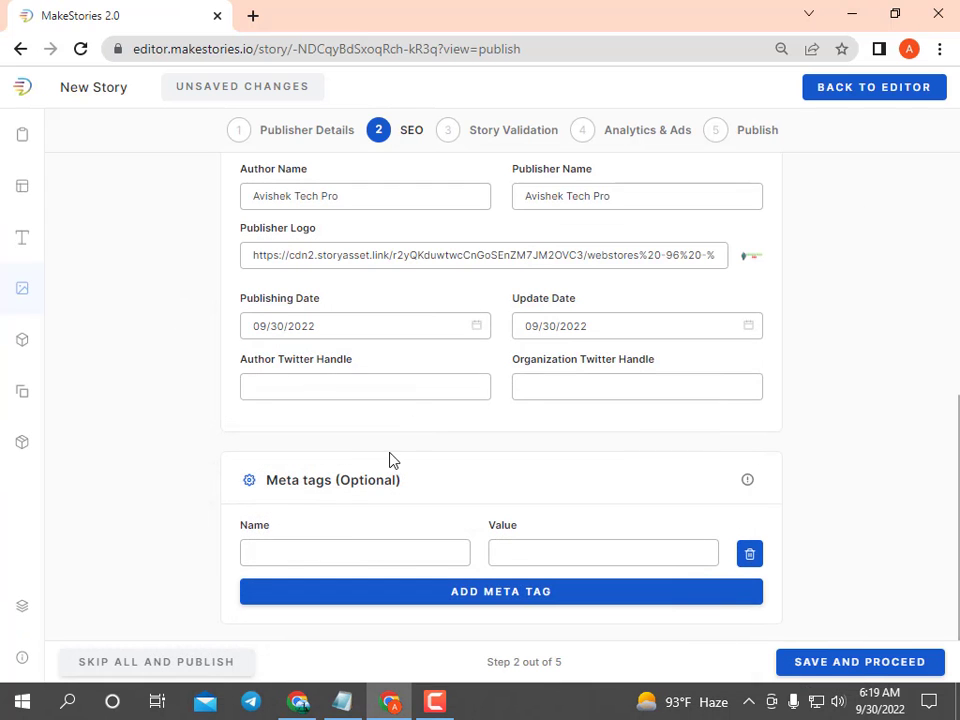
{"action": "left_click", "coordinate": [341, 555]}
{"action": "key", "text": "ctrl+v"}
{"action": "left_click", "coordinate": [516, 553]}
{"action": "key", "text": "ctrl+v"}
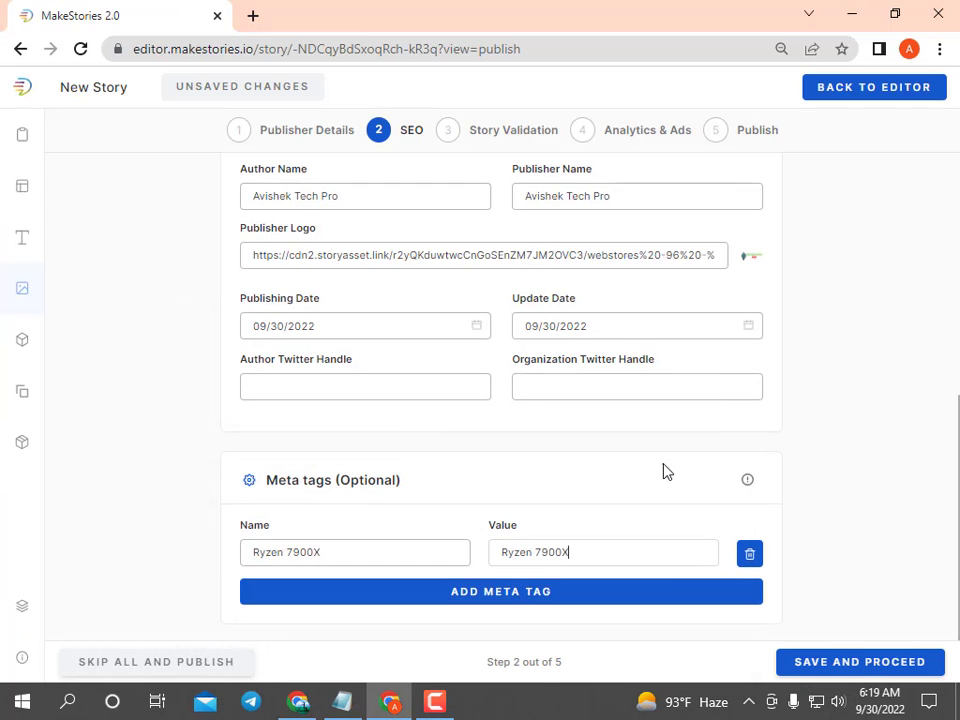
- Review the completed SEO fields, save them and proceed to story validation
{"action": "scroll", "coordinate": [672, 468], "scroll_direction": "up", "scroll_amount": 2}
{"action": "scroll", "coordinate": [680, 455], "scroll_direction": "up", "scroll_amount": 3}
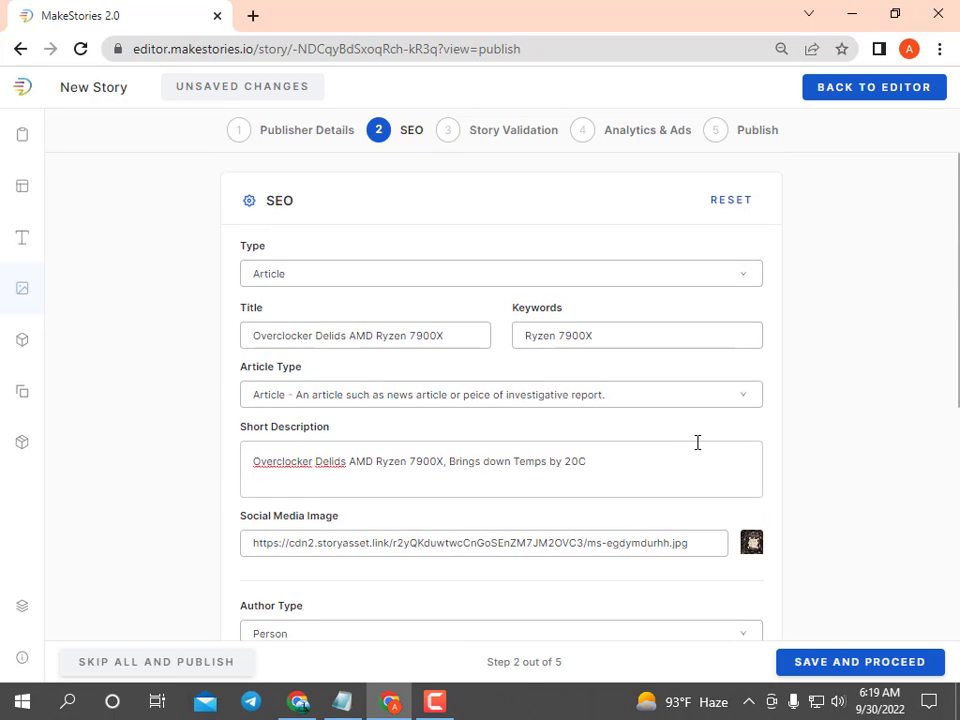
{"action": "scroll", "coordinate": [703, 442], "scroll_direction": "down", "scroll_amount": 4}
{"action": "left_click", "coordinate": [866, 666]}
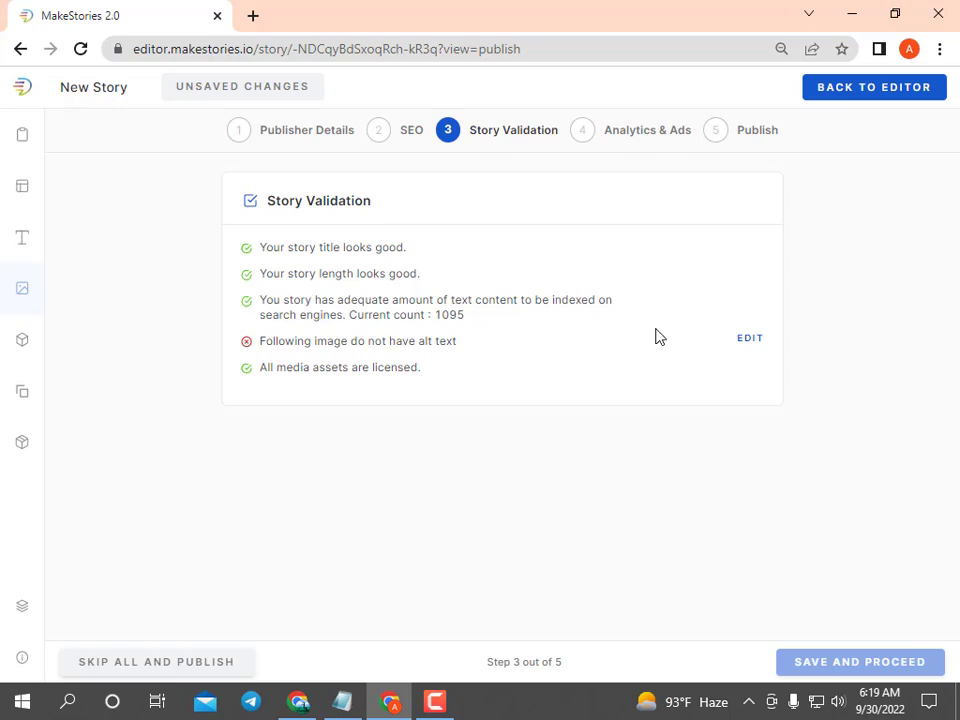
- Open the missing alt texts and give the logo image "Overclocker Delids AMD Ryzen 7900X", copied from the Notepad notes
{"action": "left_click", "coordinate": [743, 343]}
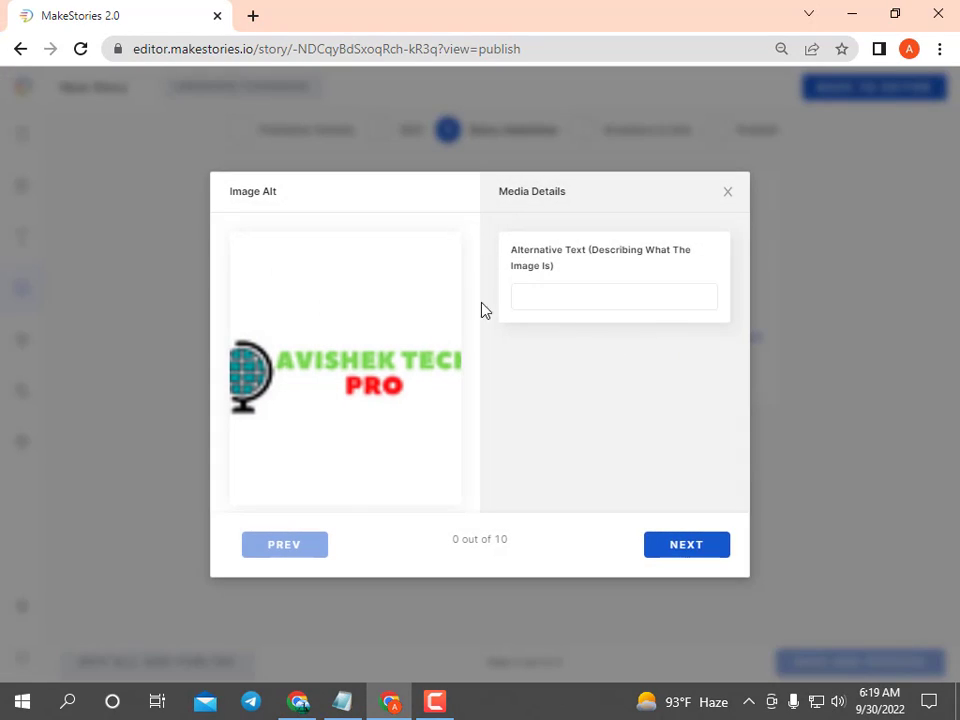
{"action": "left_click", "coordinate": [342, 701]}
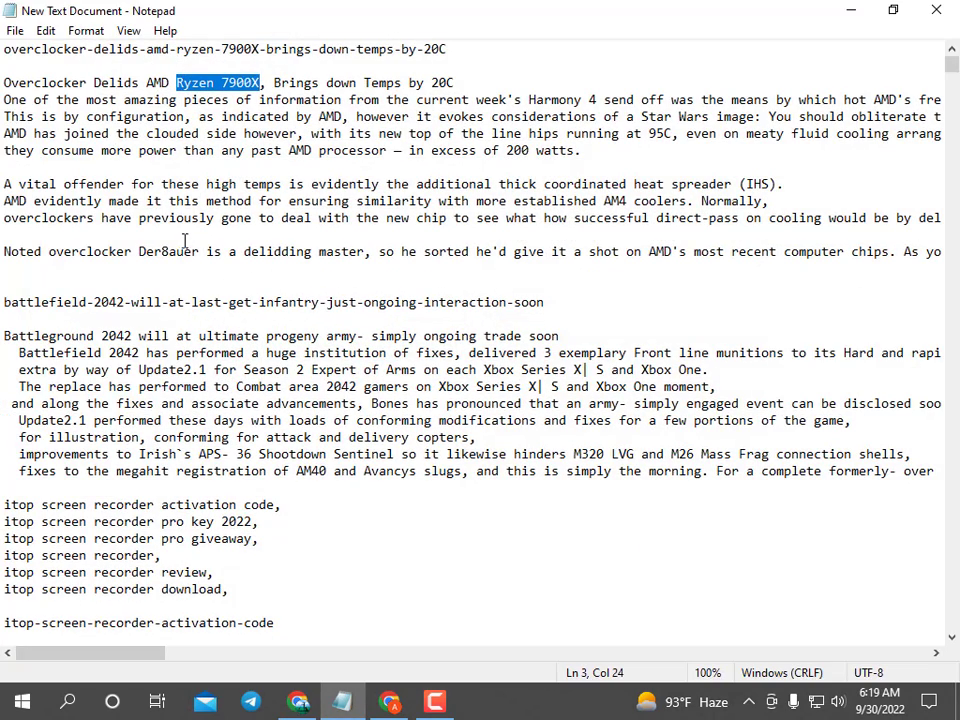
{"action": "left_click", "coordinate": [265, 82]}
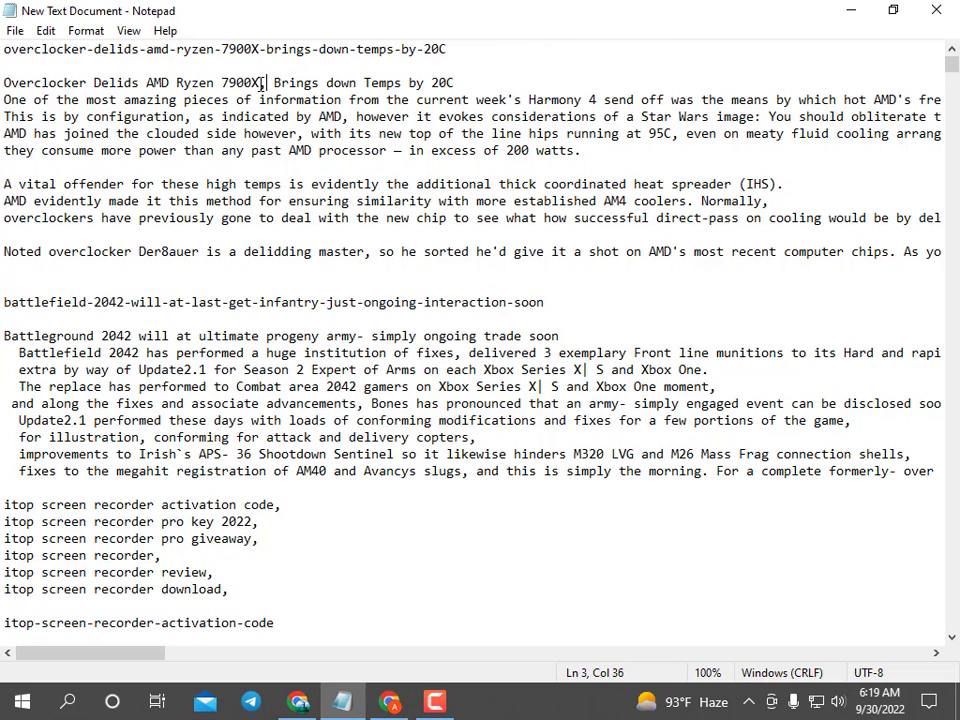
{"action": "left_click_drag", "start_coordinate": [262, 85], "coordinate": [3, 83]}
{"action": "key", "text": "ctrl+c"}
{"action": "left_click", "coordinate": [848, 9]}
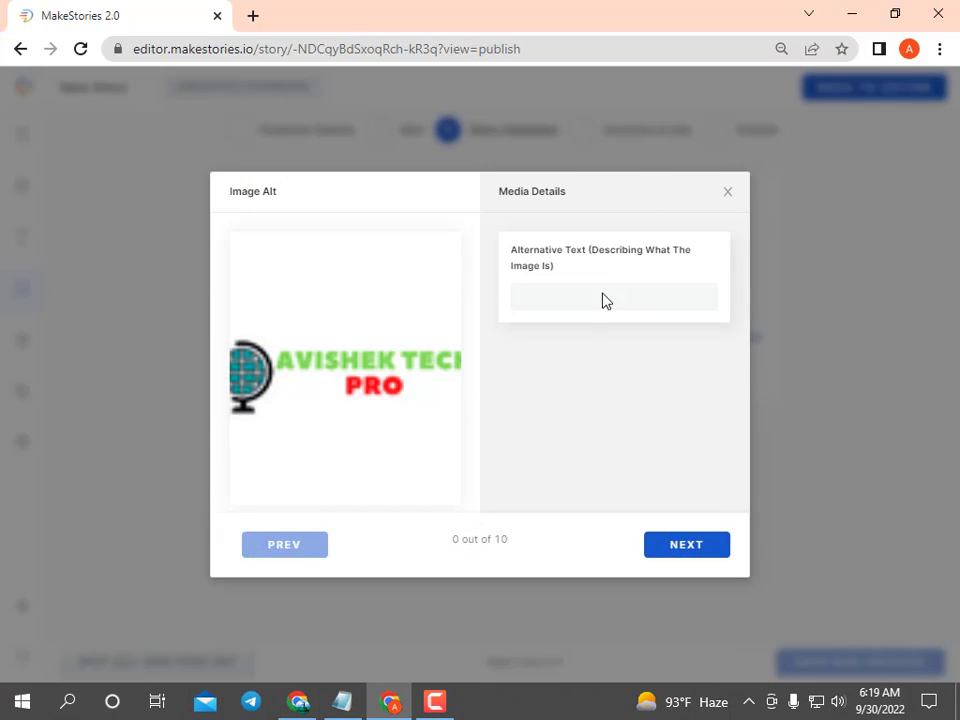
{"action": "left_click", "coordinate": [568, 305]}
{"action": "key", "text": "ctrl+v"}
{"action": "left_click", "coordinate": [704, 546]}
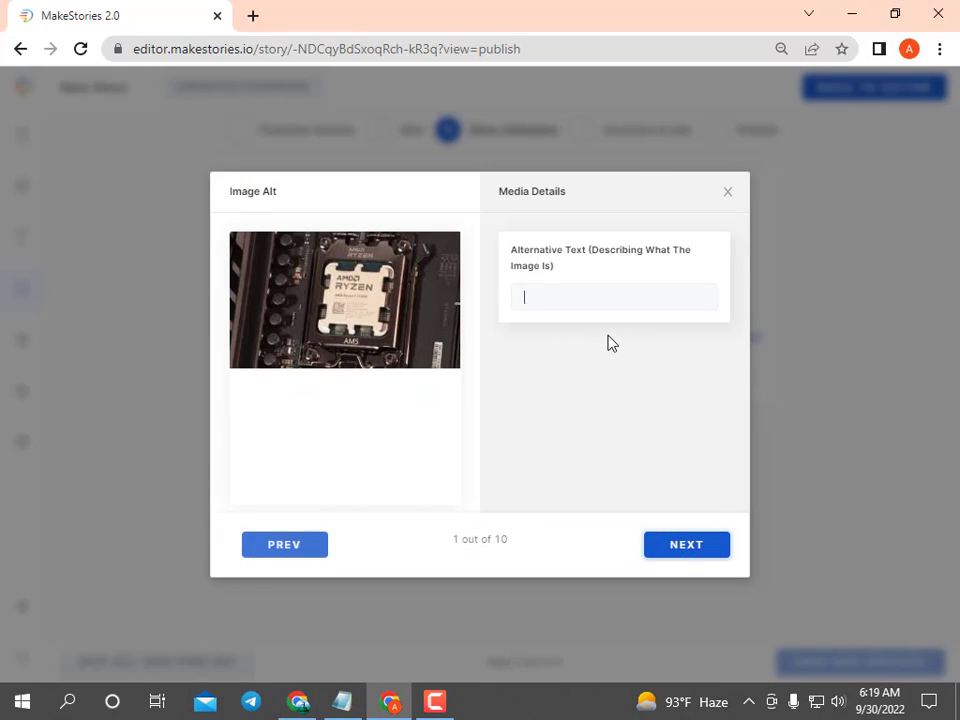
- Set the alt text of the image of the processor in its AM5 socket to "AMD Ryzen 7900X"
{"action": "key", "text": "ctrl+v"}
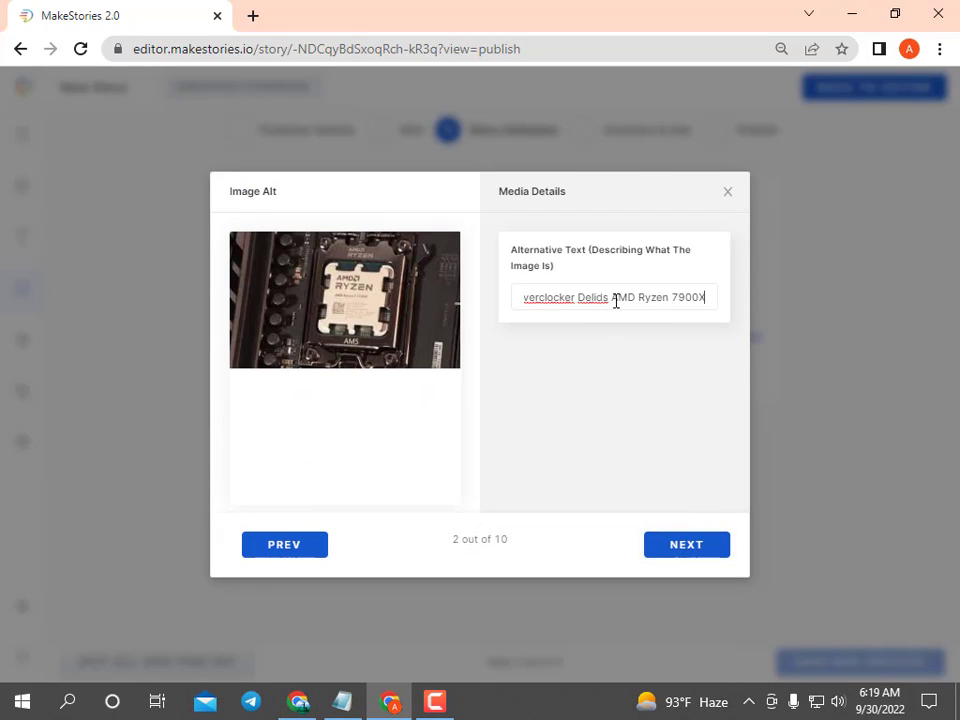
{"action": "key", "text": "shift+Home"}
{"action": "key", "text": "BackSpace"}
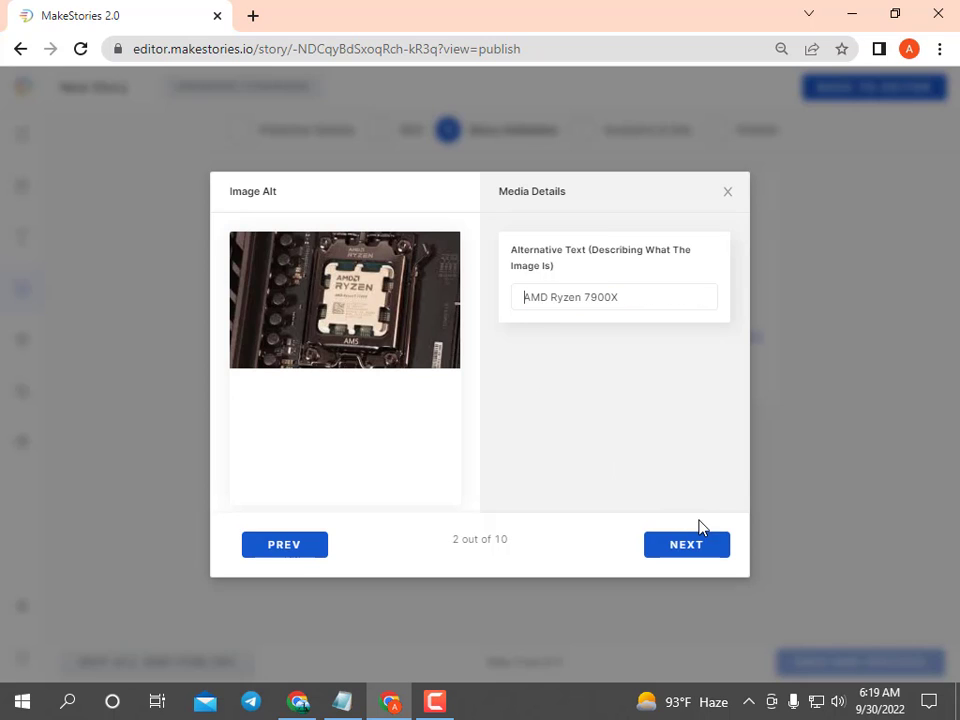
- Give each of the remaining images the alt text "Overclocker Delids AMD Ryzen 7900X" and submit the alt texts
{"action": "left_click", "coordinate": [708, 537]}
{"action": "key", "text": "ctrl+v"}
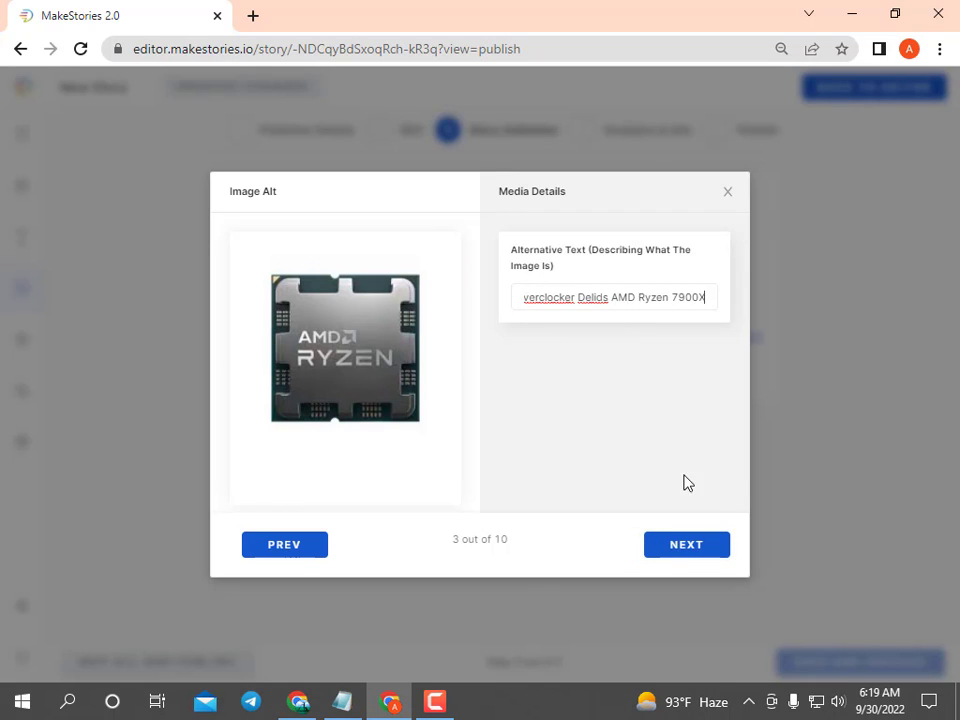
{"action": "left_click", "coordinate": [688, 548]}
{"action": "key", "text": "ctrl+v"}
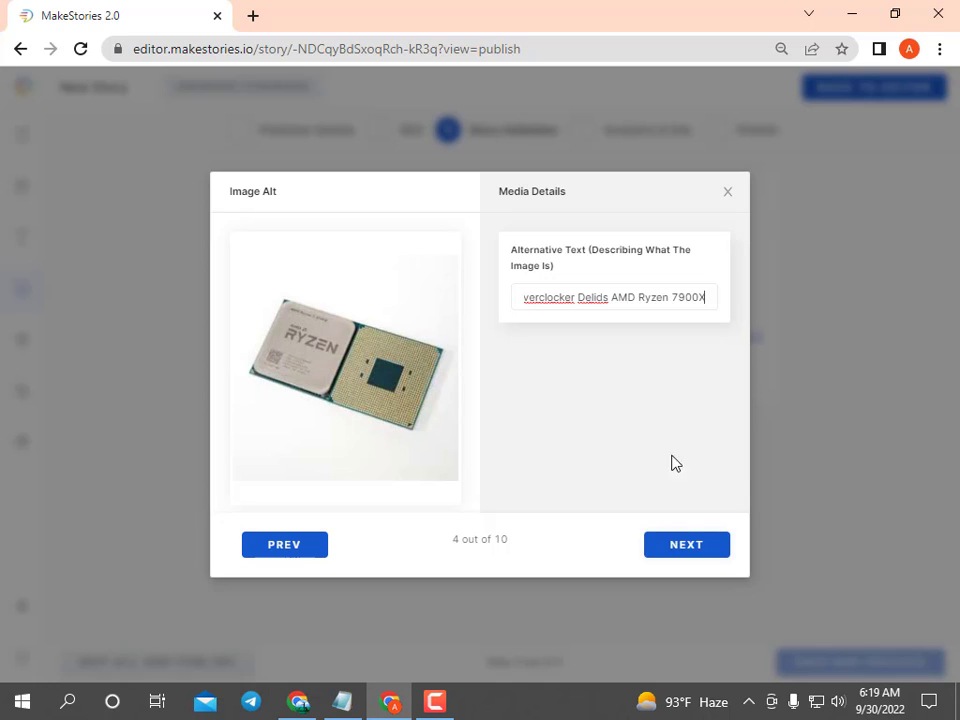
{"action": "left_click", "coordinate": [696, 556]}
{"action": "key", "text": "ctrl+v"}
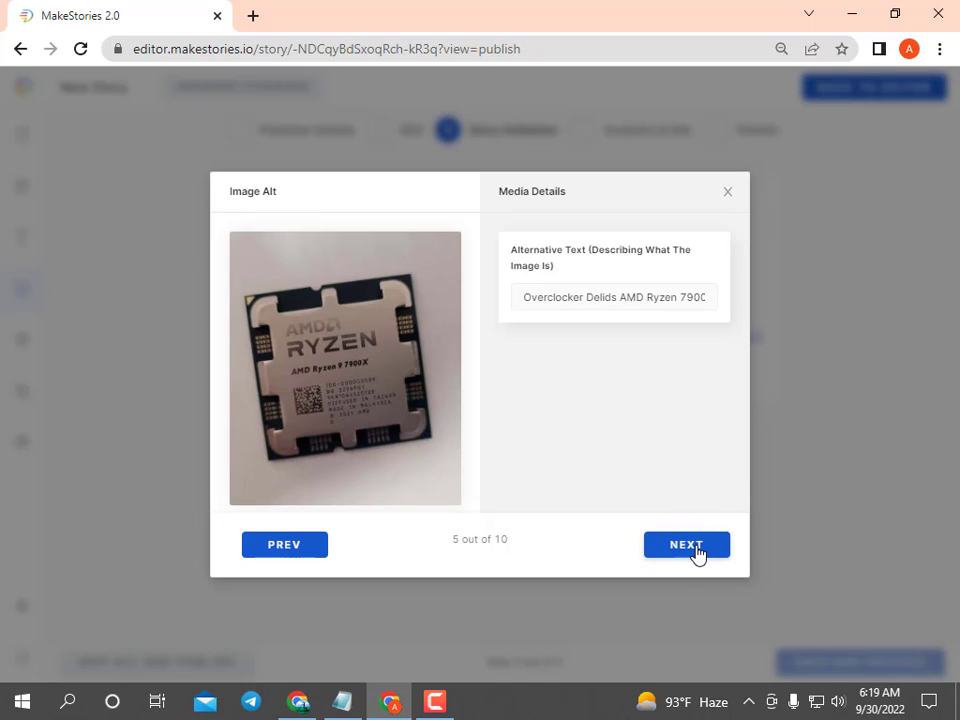
{"action": "left_click", "coordinate": [697, 552]}
{"action": "key", "text": "ctrl+v"}
{"action": "left_click", "coordinate": [697, 552]}
{"action": "key", "text": "ctrl+v"}
{"action": "left_click", "coordinate": [697, 552]}
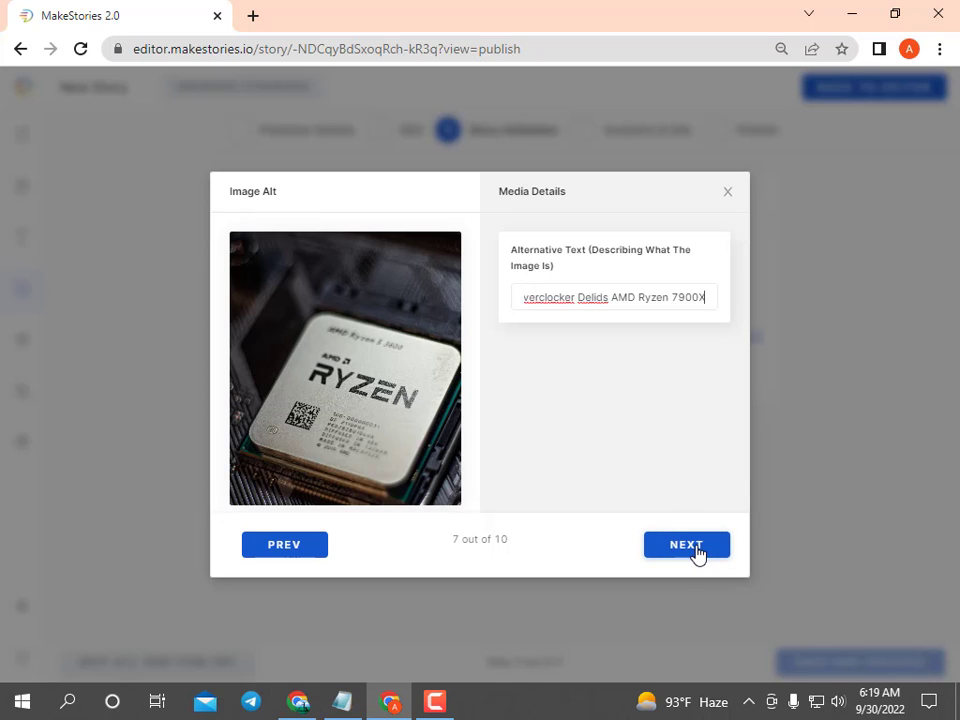
{"action": "key", "text": "ctrl+v"}
{"action": "left_click", "coordinate": [697, 552]}
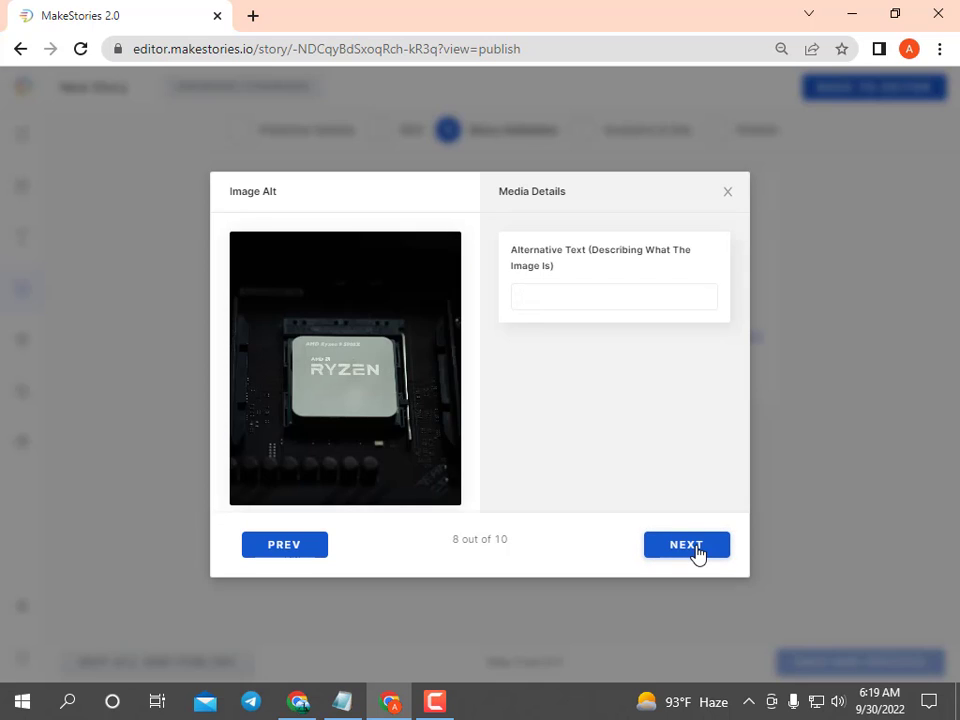
{"action": "key", "text": "ctrl+v"}
{"action": "left_click", "coordinate": [697, 552]}
{"action": "key", "text": "ctrl+v"}
{"action": "left_click", "coordinate": [697, 552]}
{"action": "key", "text": "ctrl+v"}
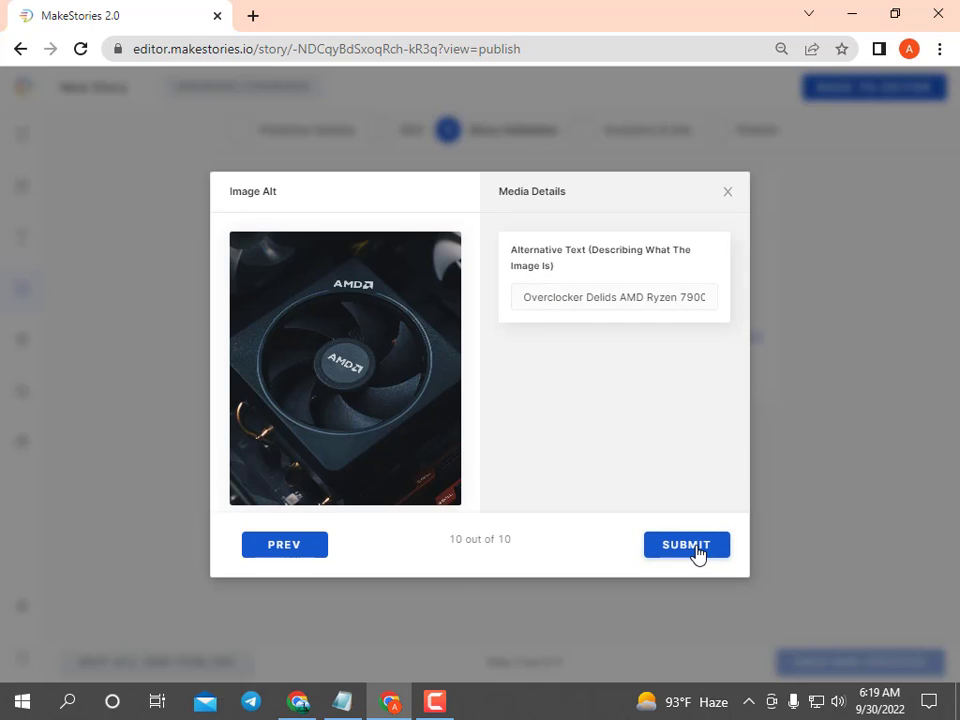
{"action": "left_click", "coordinate": [697, 552]}
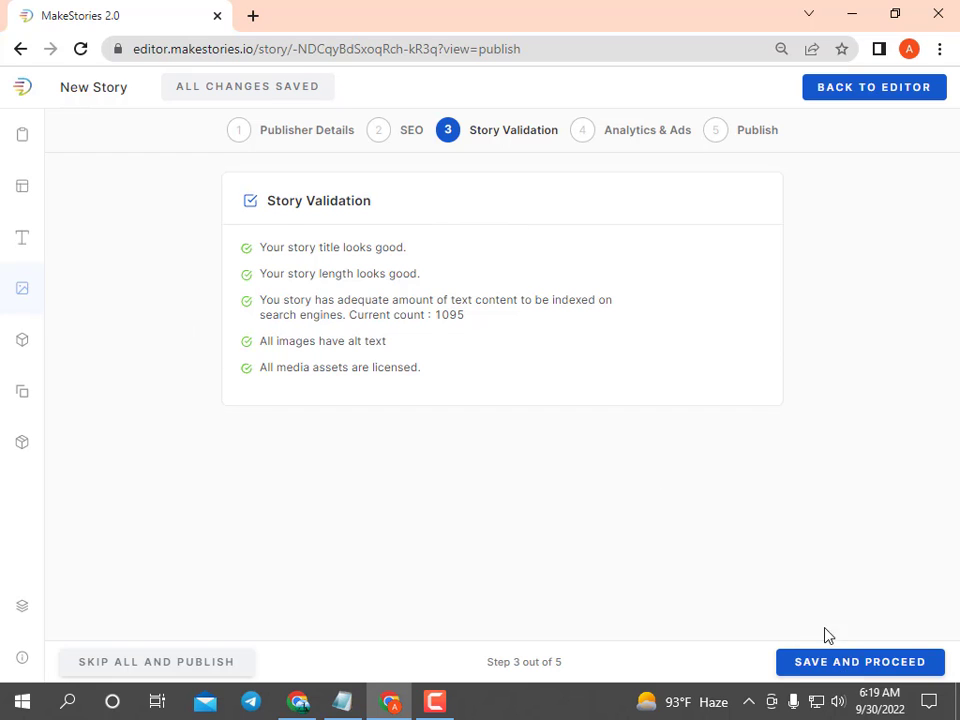
- Proceed past validation and analytics with the existing settings, and publish the story on the story.avishektechpro.com domain
{"action": "left_click", "coordinate": [832, 661]}
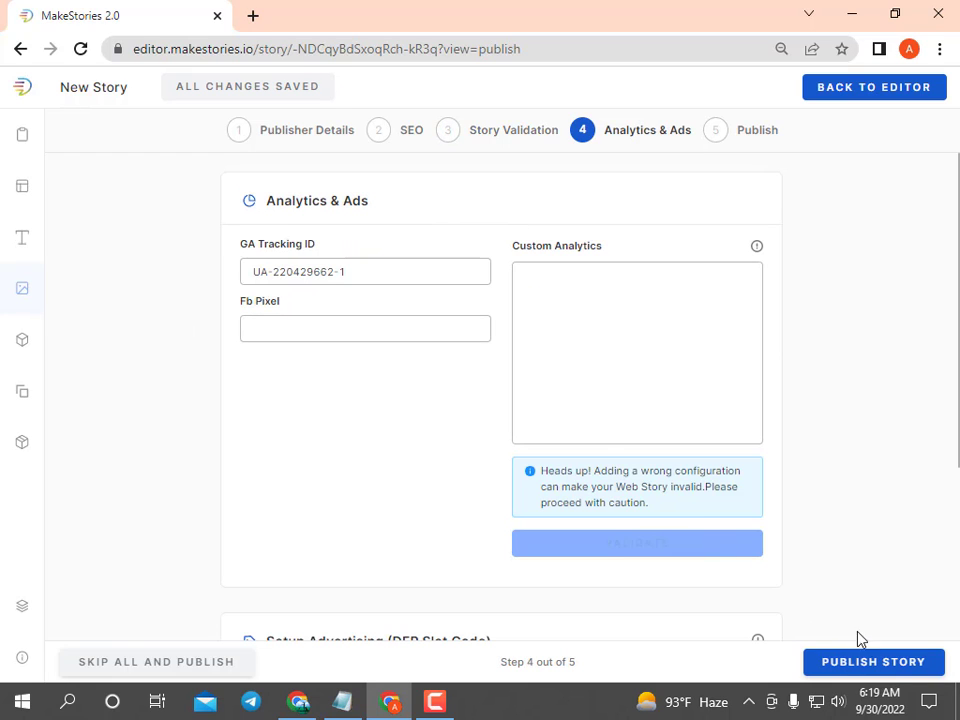
{"action": "left_click", "coordinate": [829, 668]}
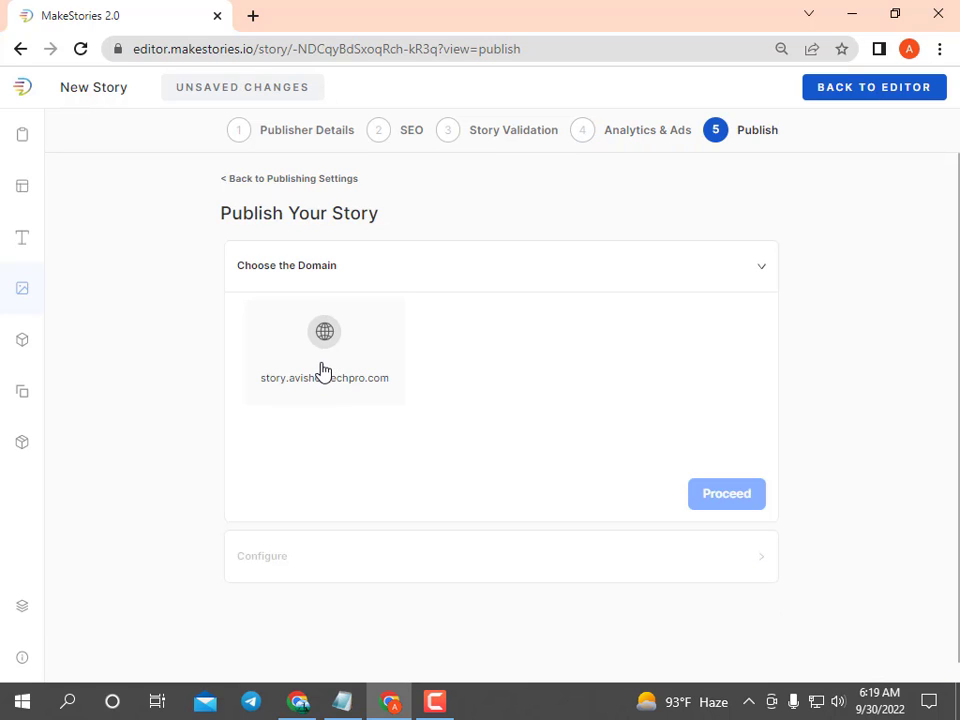
{"action": "left_click", "coordinate": [323, 372]}
{"action": "left_click", "coordinate": [726, 500]}
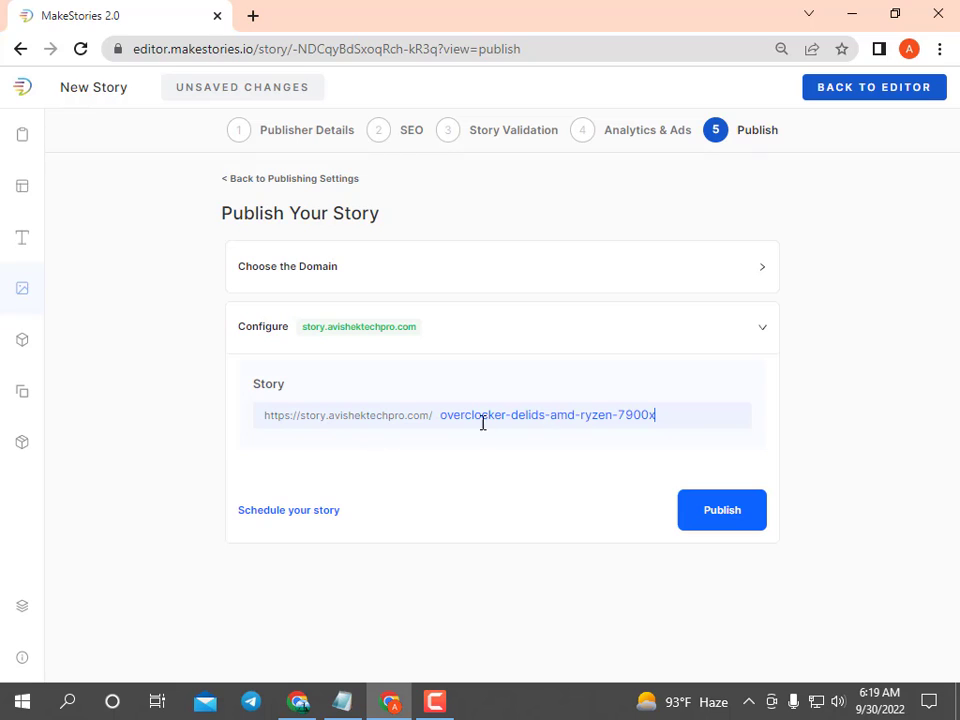
{"action": "left_click", "coordinate": [741, 513]}
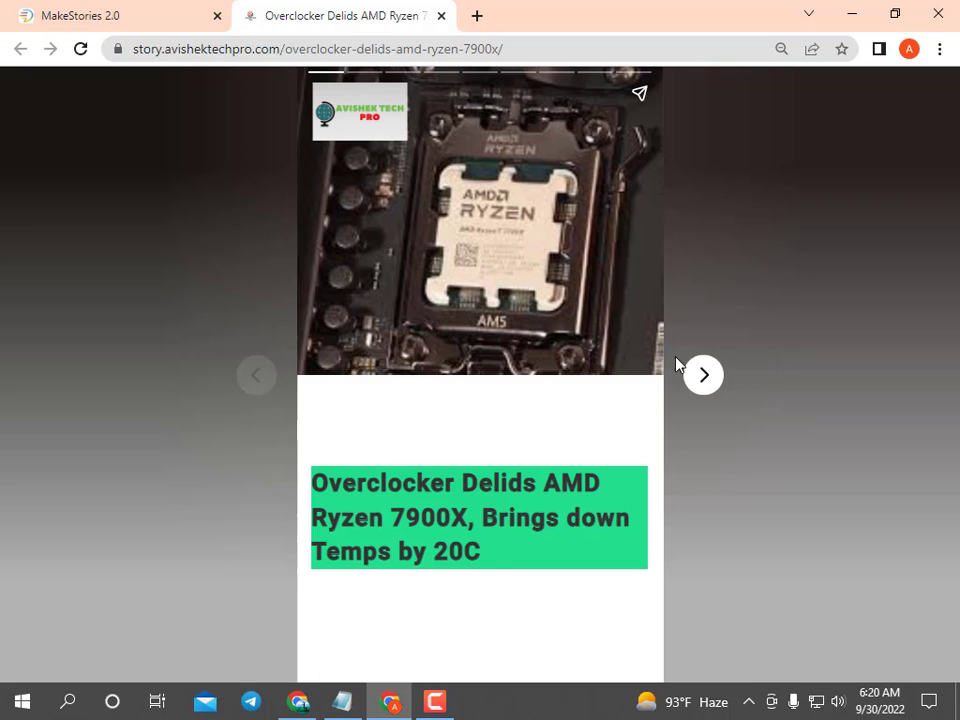
- Go through the slides of the published story to check their images and captions
{"action": "left_click", "coordinate": [712, 377]}
{"action": "left_click", "coordinate": [712, 377]}
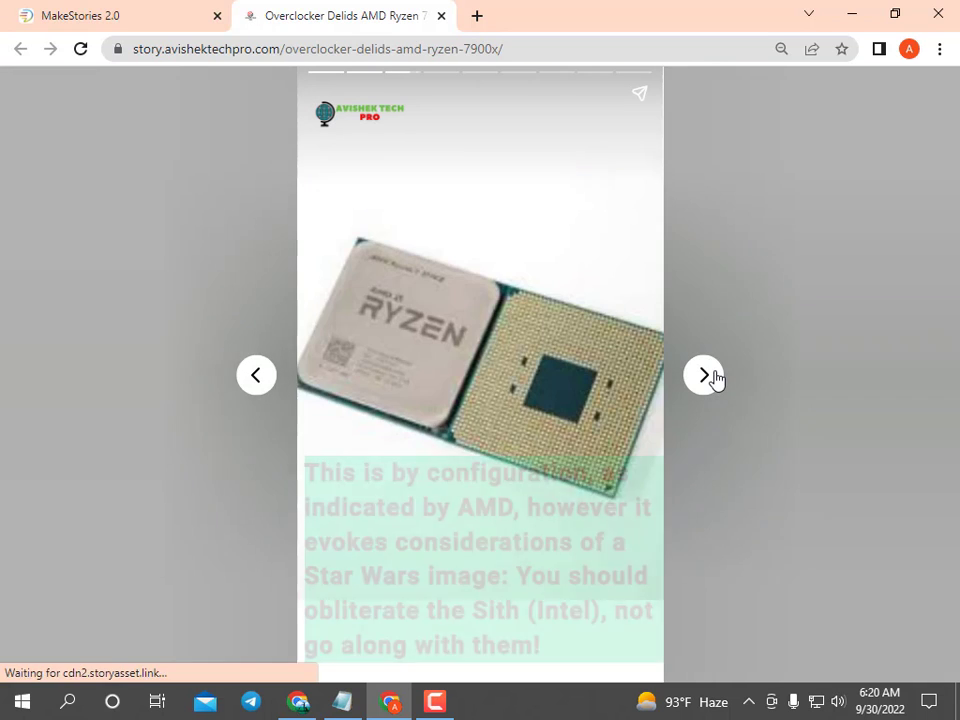
{"action": "left_click", "coordinate": [712, 377]}
{"action": "left_click", "coordinate": [712, 377]}
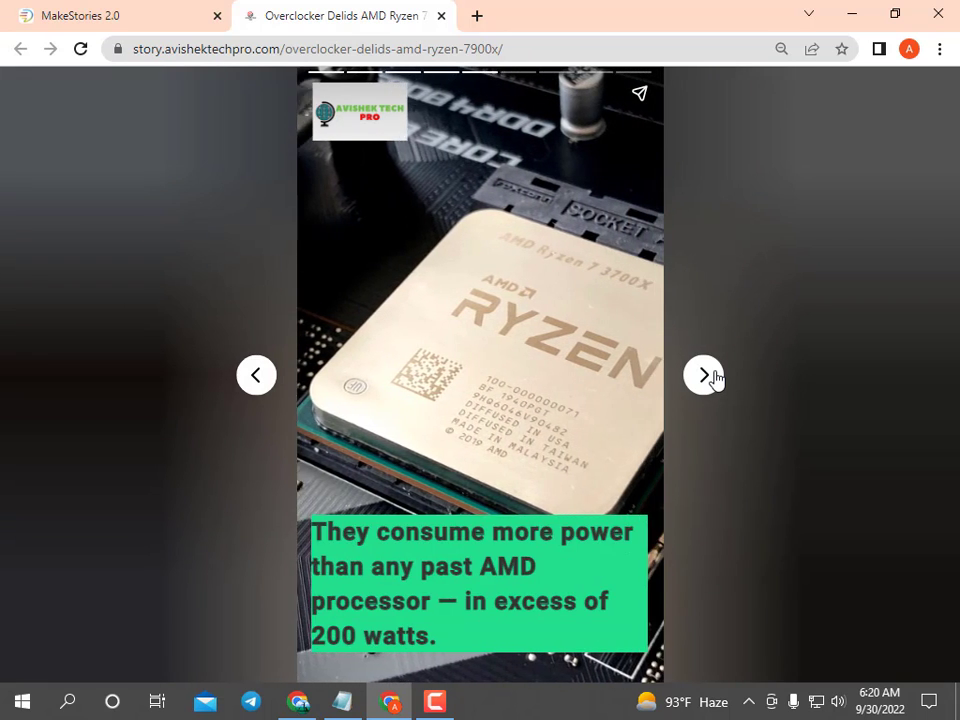
{"action": "left_click", "coordinate": [712, 377]}
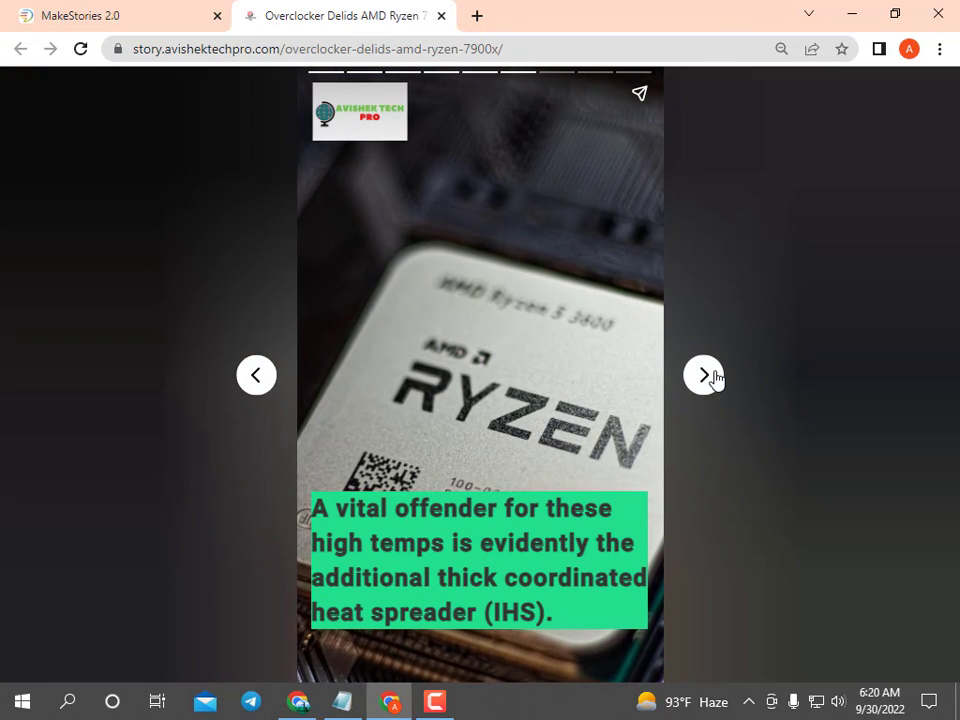
{"action": "left_click", "coordinate": [712, 377]}
{"action": "left_click", "coordinate": [712, 377]}
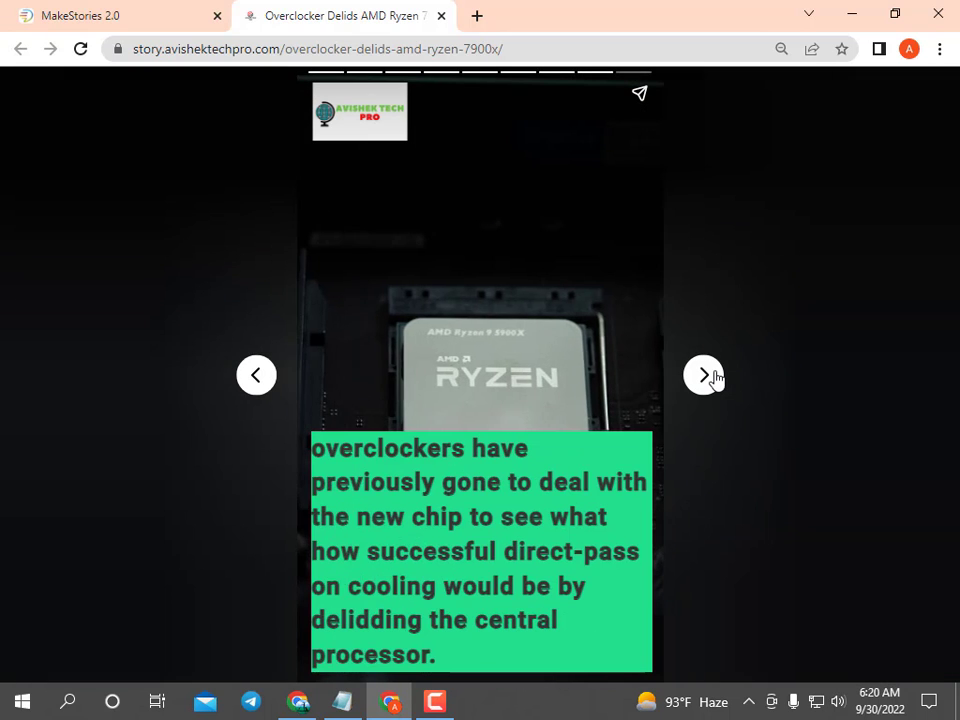
{"action": "left_click", "coordinate": [712, 377]}
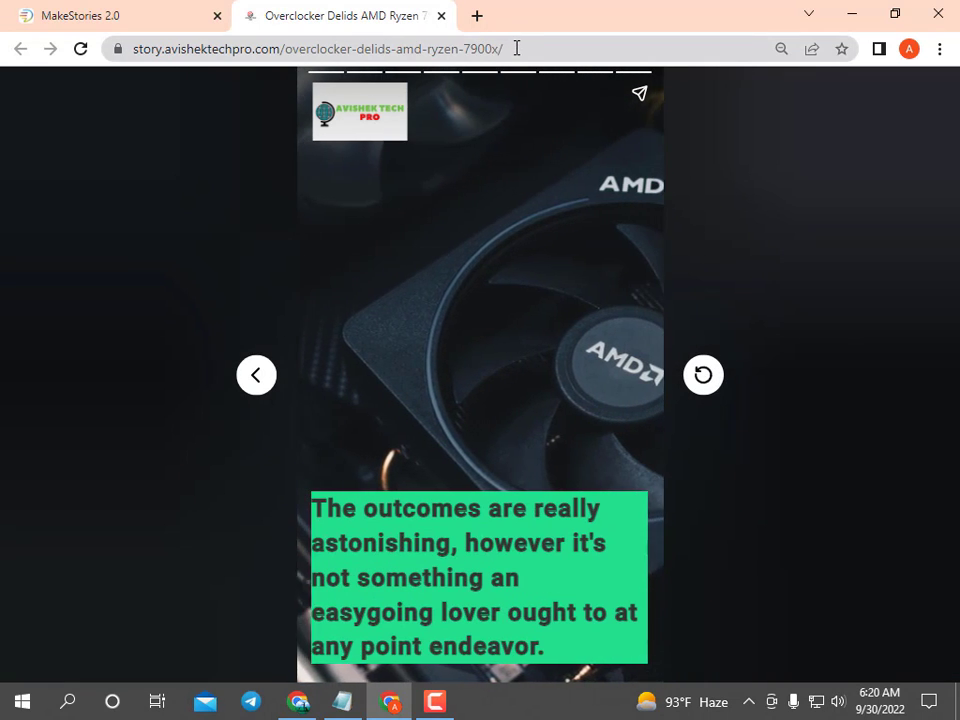
- Copy the published story's full web address
{"action": "left_click_drag", "start_coordinate": [516, 47], "coordinate": [128, 49]}
{"action": "key", "text": "ctrl+c"}
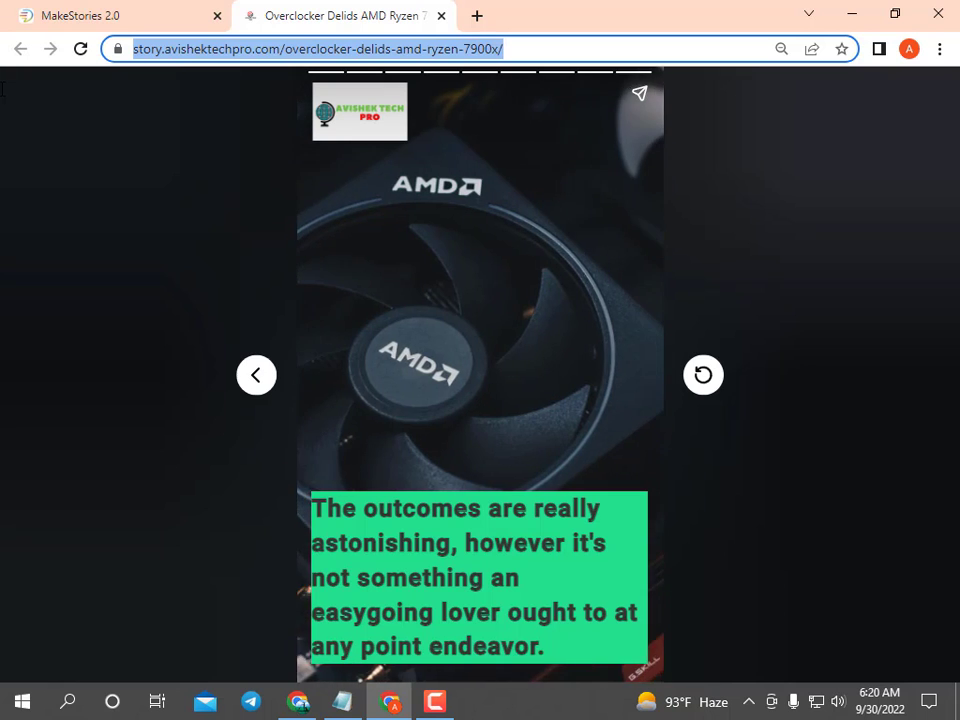
- Close the published story and the MakeStories editor, and open Google Search Console in a new browser tab
{"action": "left_click", "coordinate": [441, 16]}
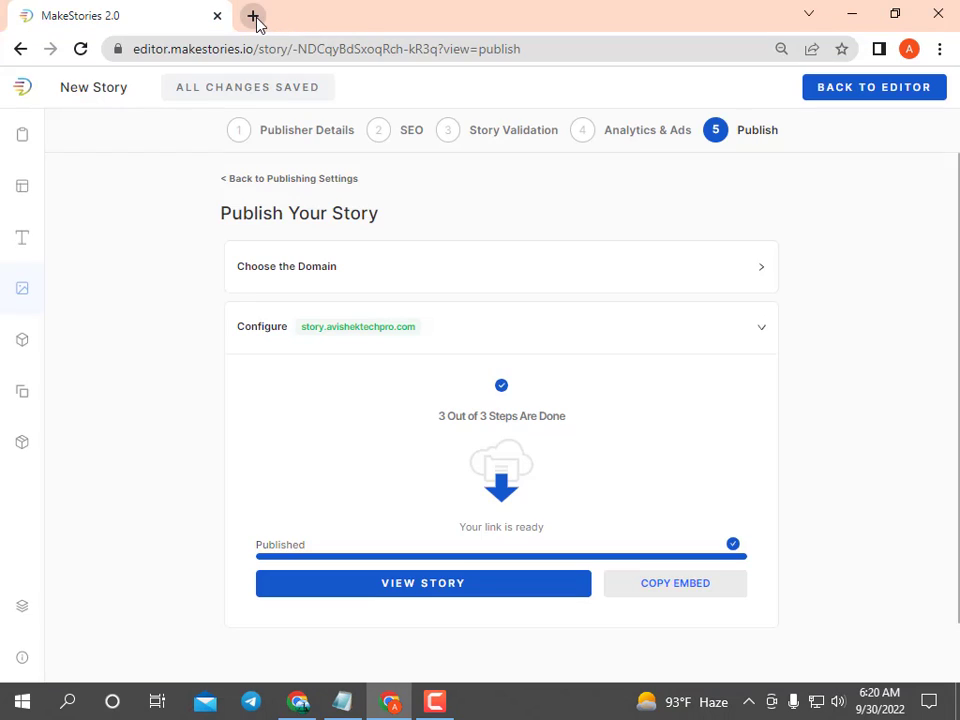
{"action": "left_click", "coordinate": [256, 20]}
{"action": "left_click", "coordinate": [214, 17]}
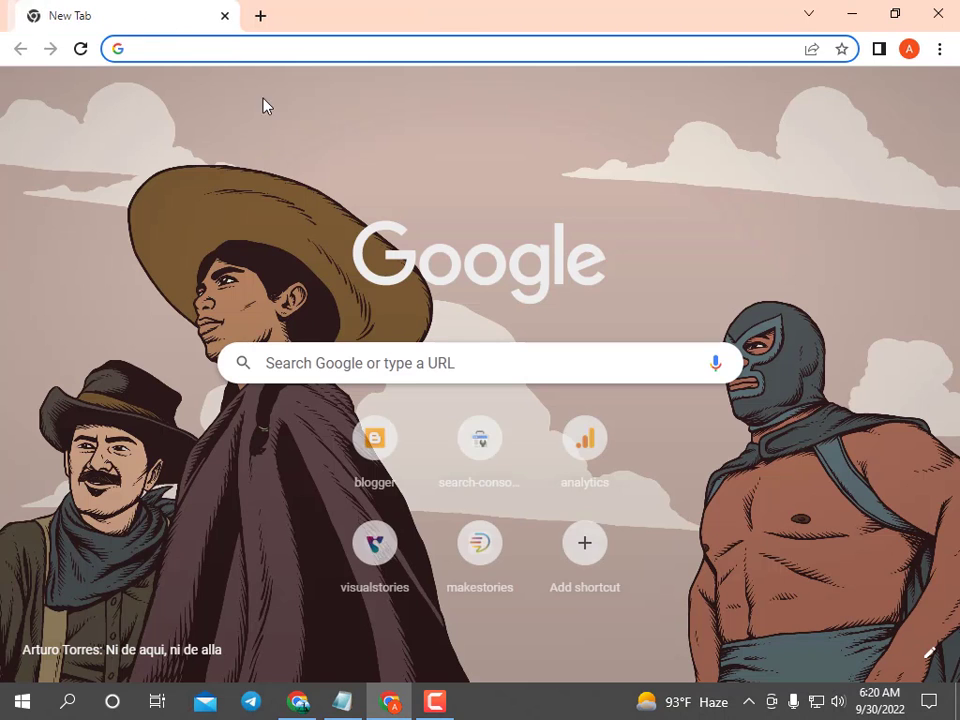
{"action": "left_click", "coordinate": [480, 432]}
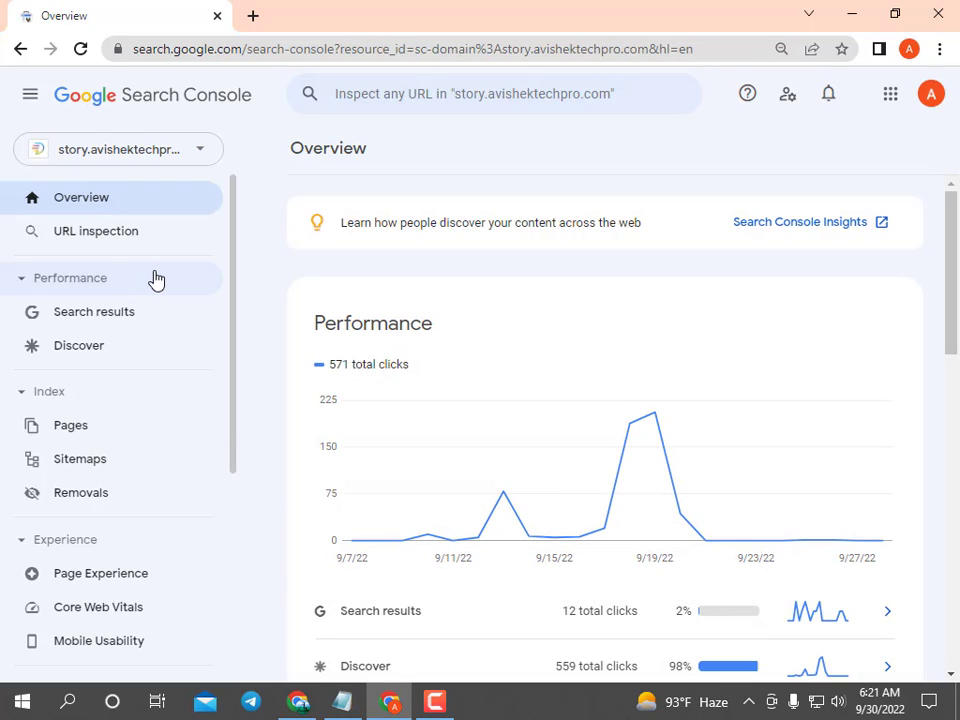
- Inspect the copied story address, story.avishektechpro.com/overclocker-delids-amd-ryzen-7900x/, in the story.avishektechpro.com property
{"action": "left_click", "coordinate": [431, 94]}
{"action": "right_click", "coordinate": [431, 94]}
{"action": "left_click", "coordinate": [484, 244]}
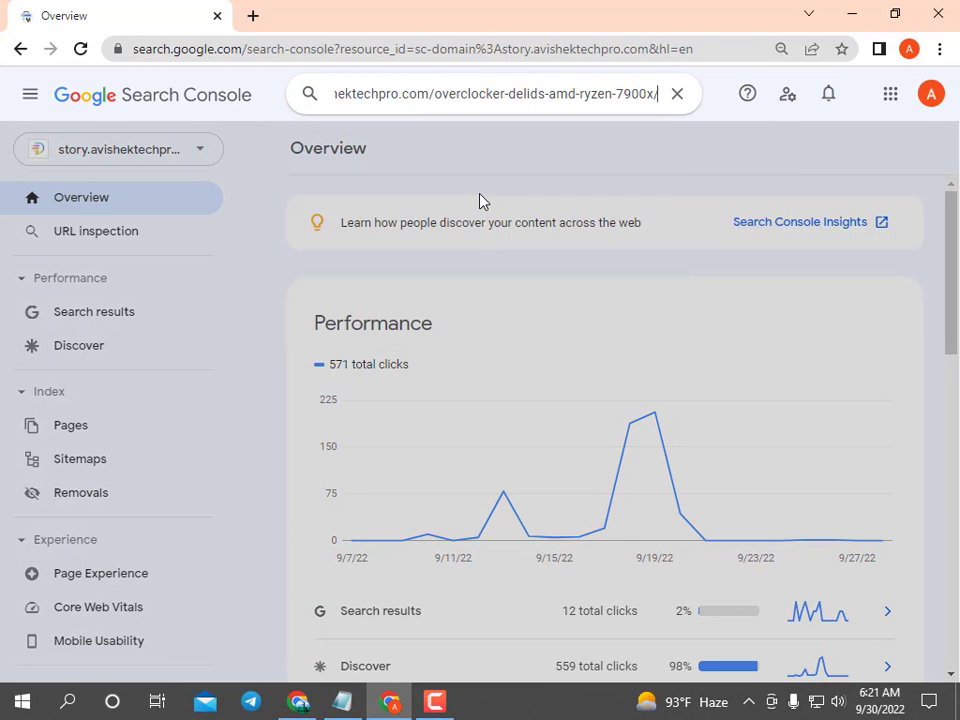
{"action": "key", "text": "Return"}
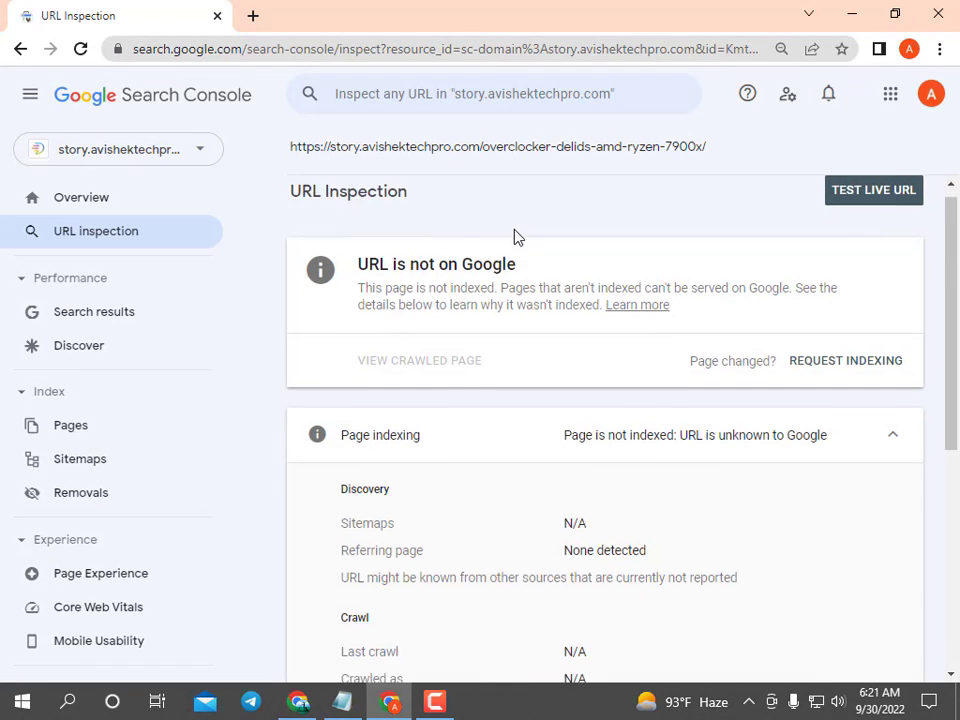
- Review the story's page indexing details, request indexing for its URL, and dismiss the confirmation
{"action": "scroll", "coordinate": [514, 236], "scroll_direction": "down", "scroll_amount": 2}
{"action": "scroll", "coordinate": [514, 236], "scroll_direction": "up", "scroll_amount": 2}
{"action": "left_click", "coordinate": [846, 371]}
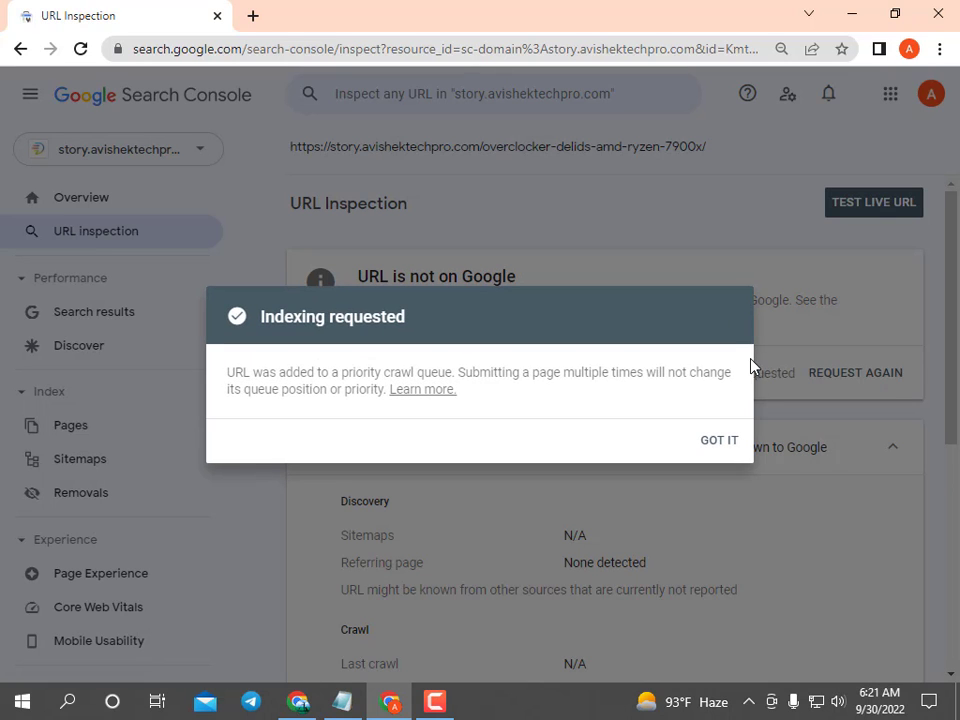
{"action": "left_click", "coordinate": [757, 399]}
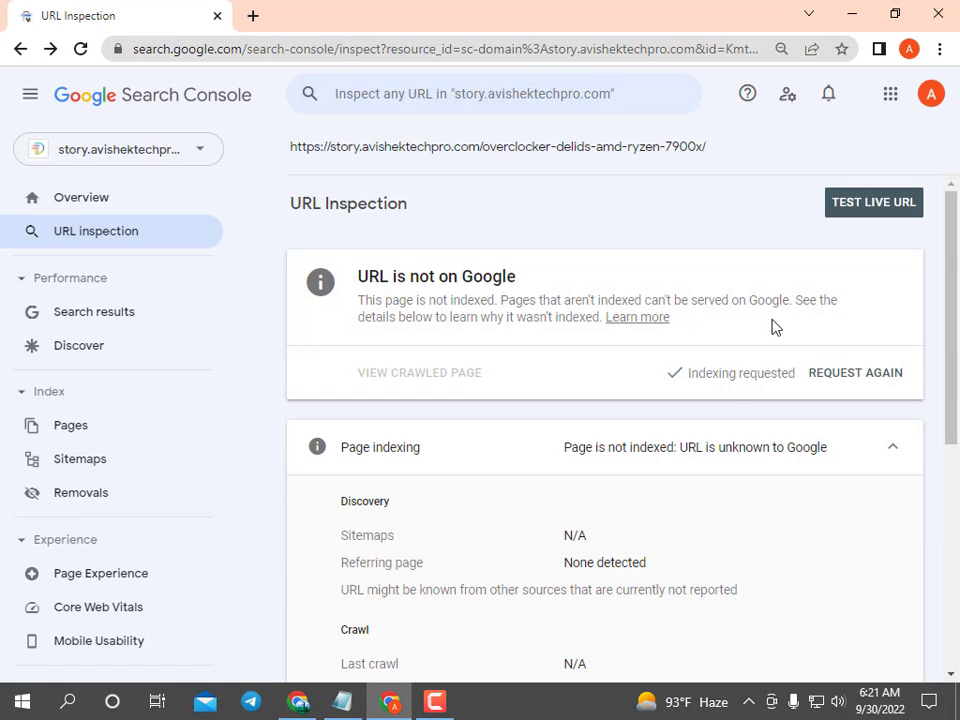
- Test the story's live URL and submit another indexing request from the live test results
{"action": "left_click", "coordinate": [853, 206]}
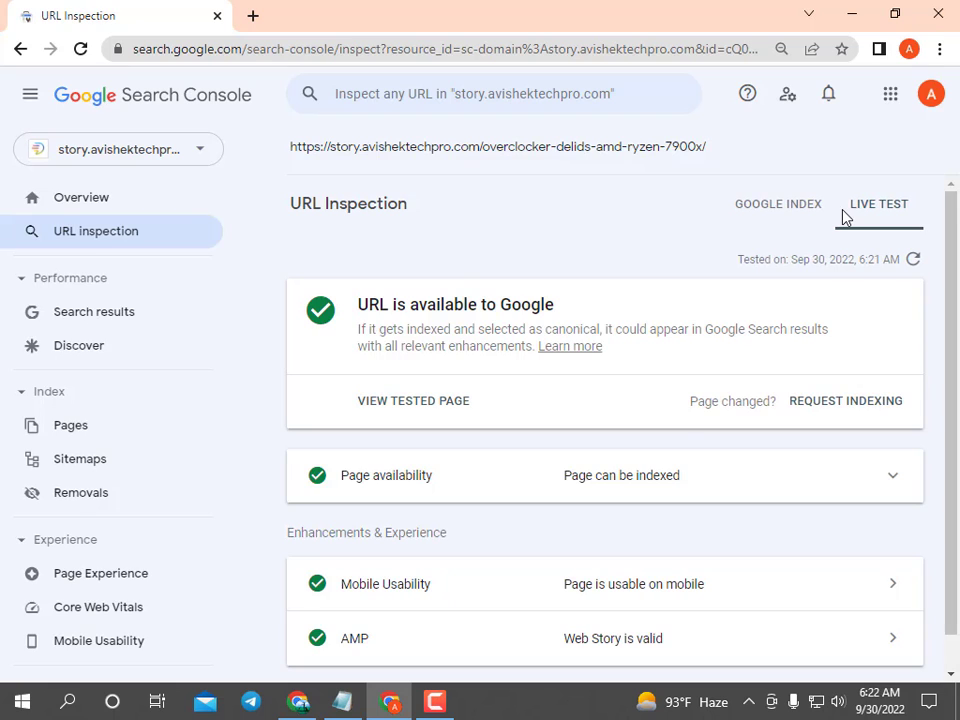
{"action": "scroll", "coordinate": [820, 245], "scroll_direction": "down", "scroll_amount": 1}
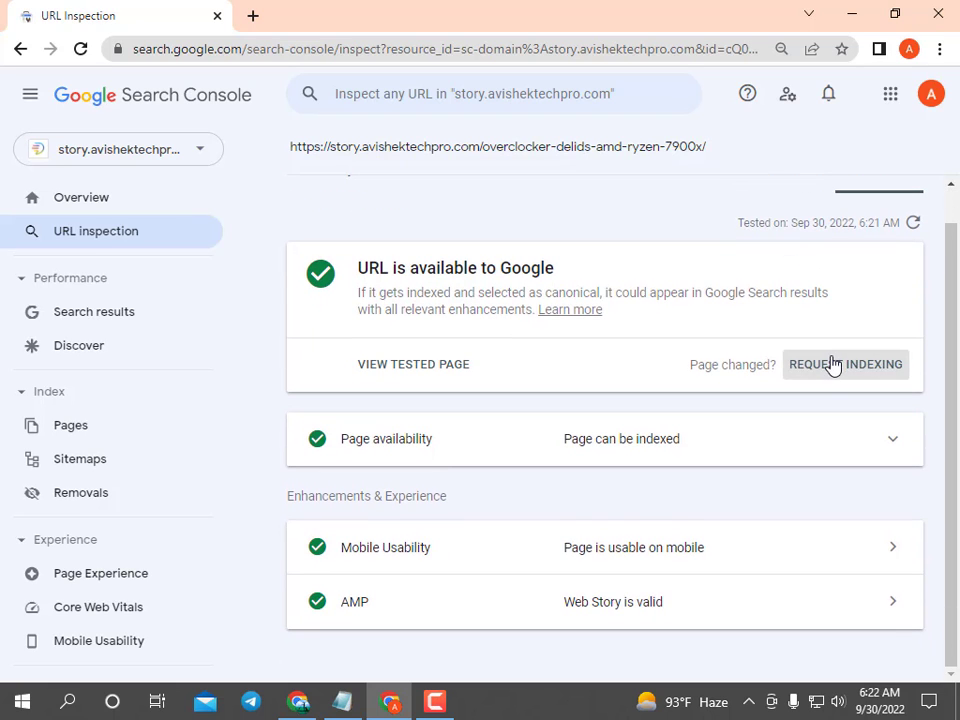
{"action": "left_click", "coordinate": [832, 362]}
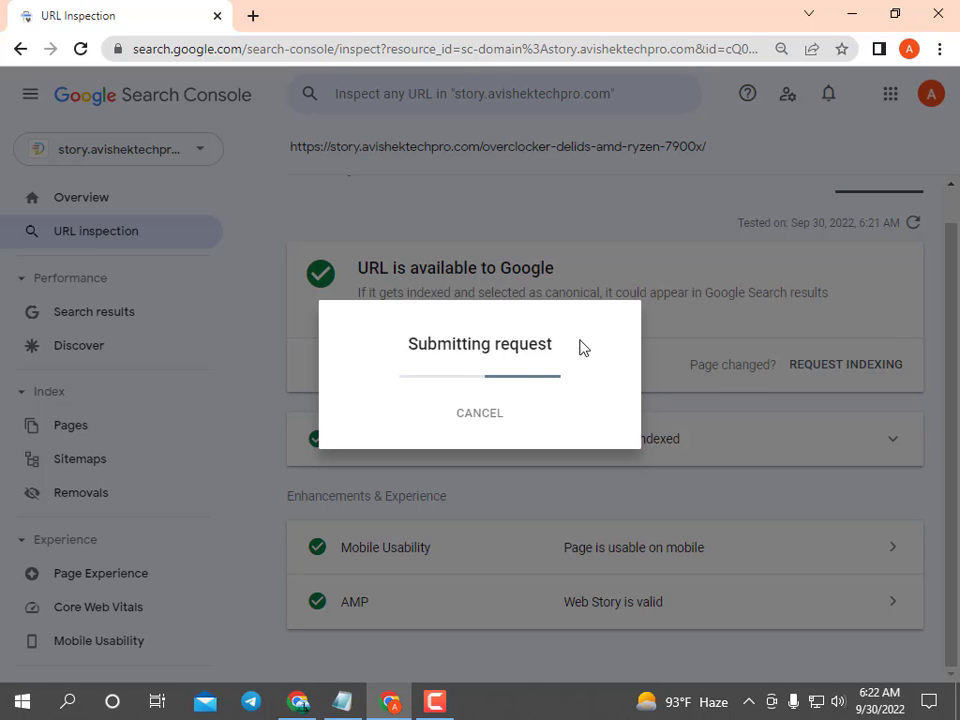
{"action": "left_click", "coordinate": [720, 441]}
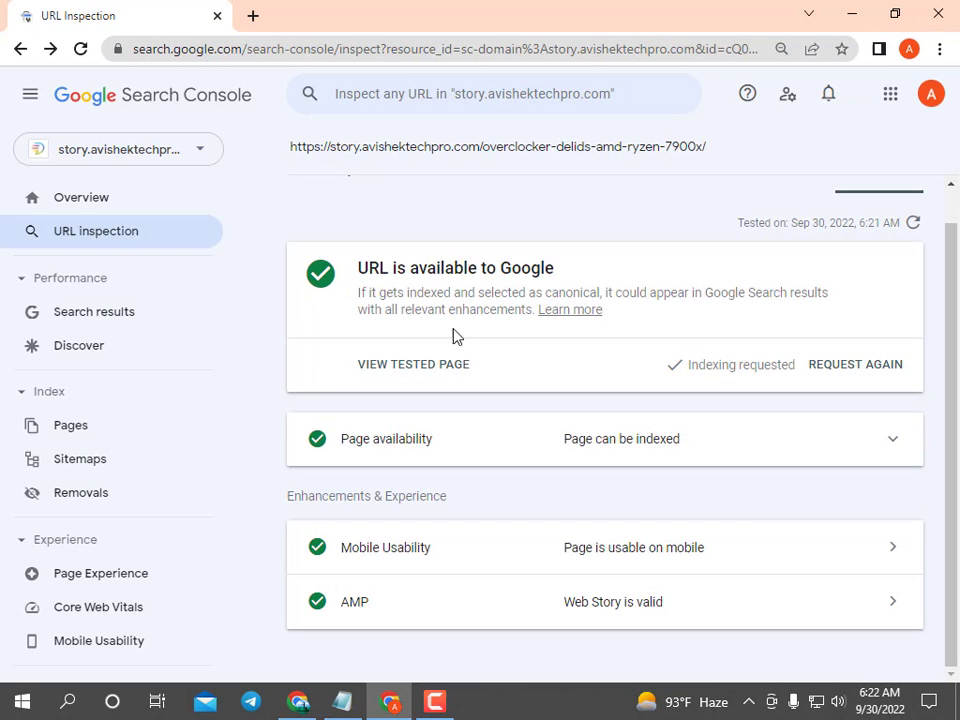